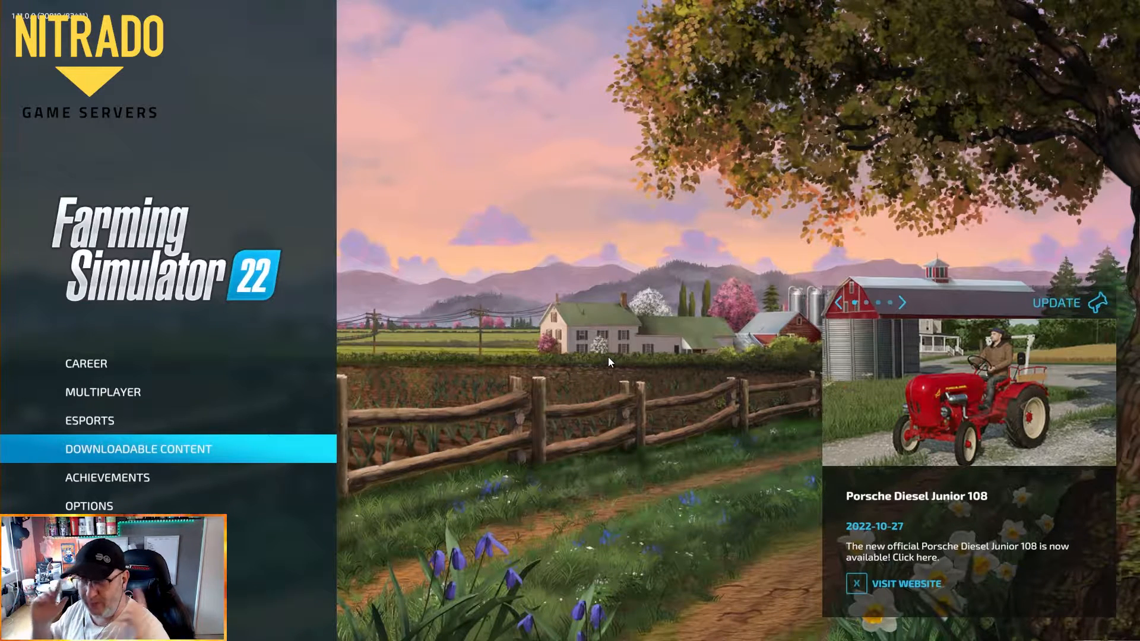
Start a new career in the empty save slot just before Game save 16, using the New Farmer mode.
{"action": "left_click", "coordinate": [94, 366]}
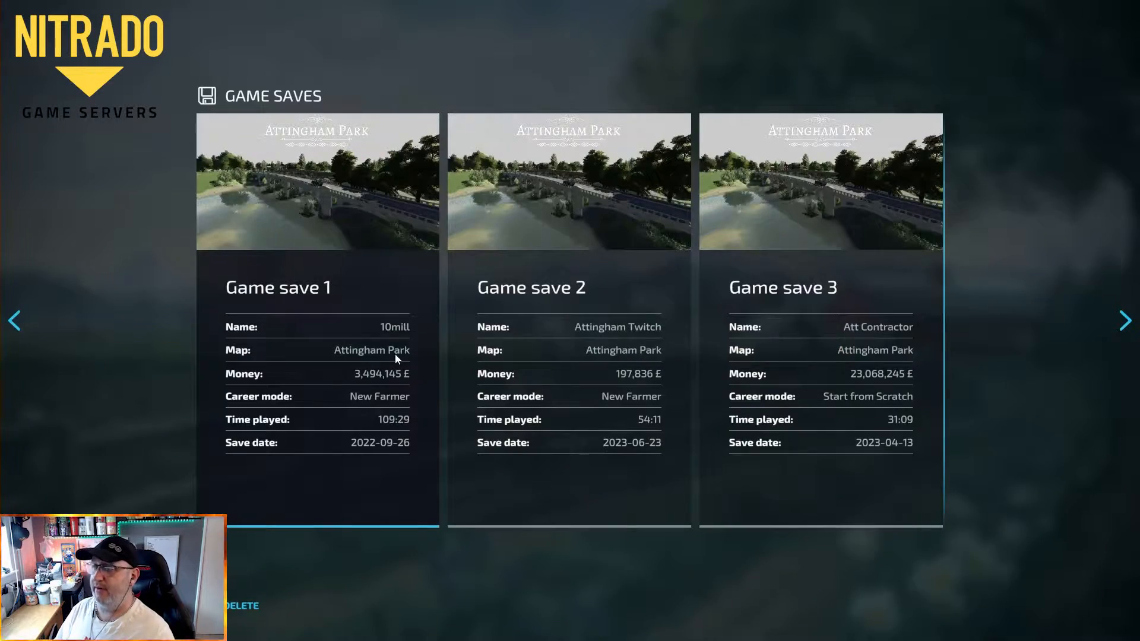
{"action": "scroll", "coordinate": [397, 361], "scroll_direction": "down", "scroll_amount": 2}
{"action": "scroll", "coordinate": [397, 365], "scroll_direction": "down", "scroll_amount": 3}
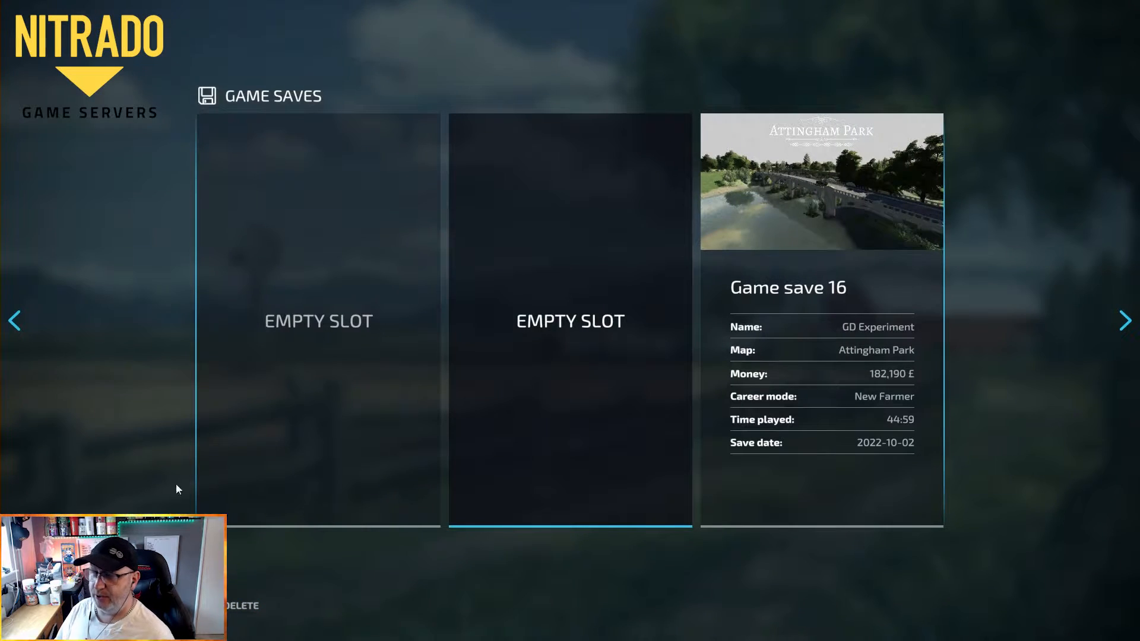
{"action": "key", "text": "Return"}
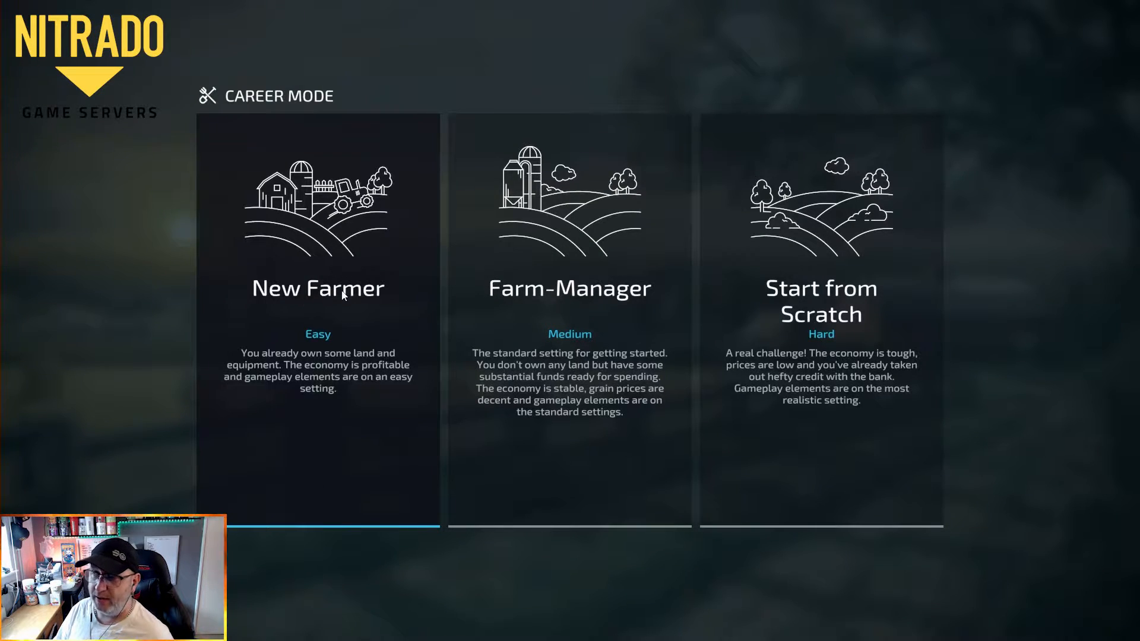
{"action": "key", "text": "Return"}
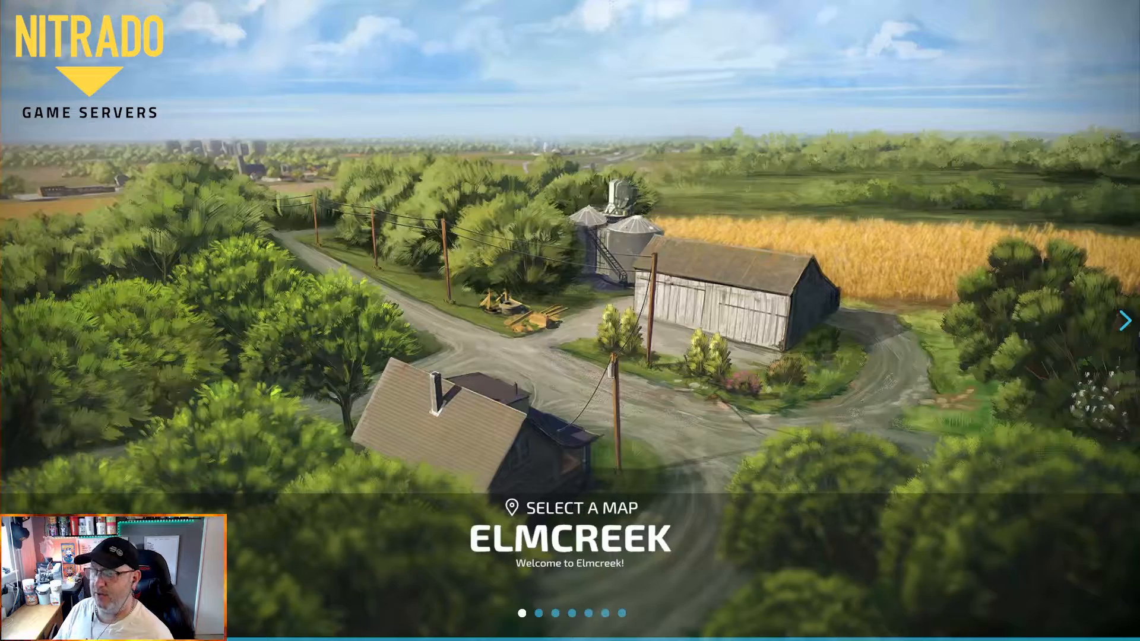
Choose the Court Farm Country Park map and deselect all mods and DLC for the new save.
{"action": "key", "text": "Right"}
{"action": "key", "text": "Right"}
{"action": "key", "text": "Right"}
{"action": "key", "text": "Right"}
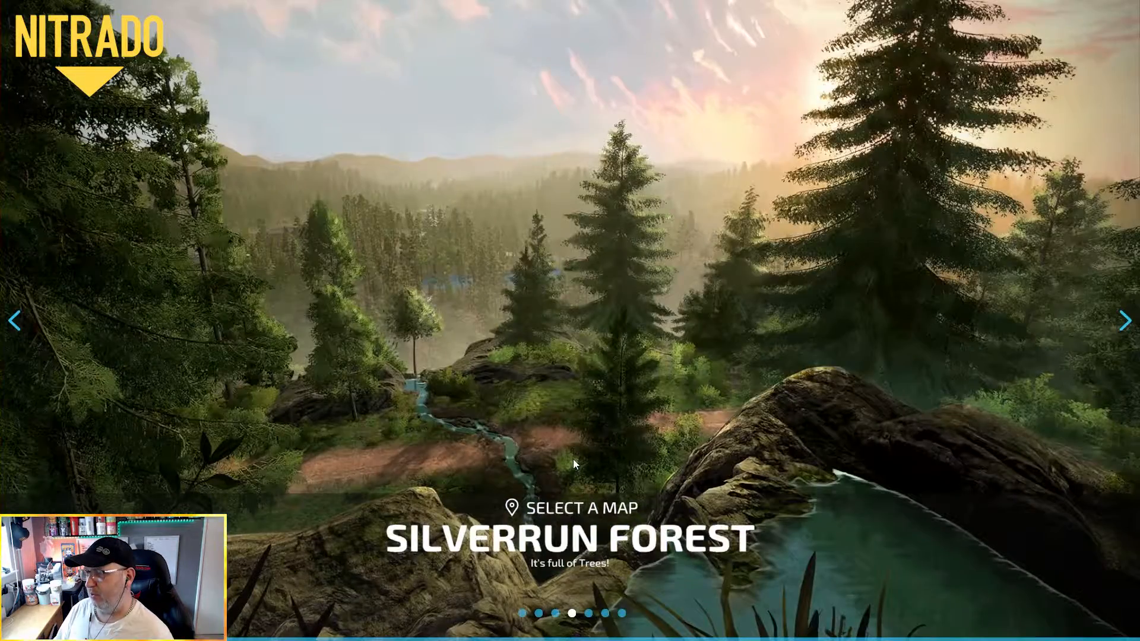
{"action": "key", "text": "Right"}
{"action": "key", "text": "Right"}
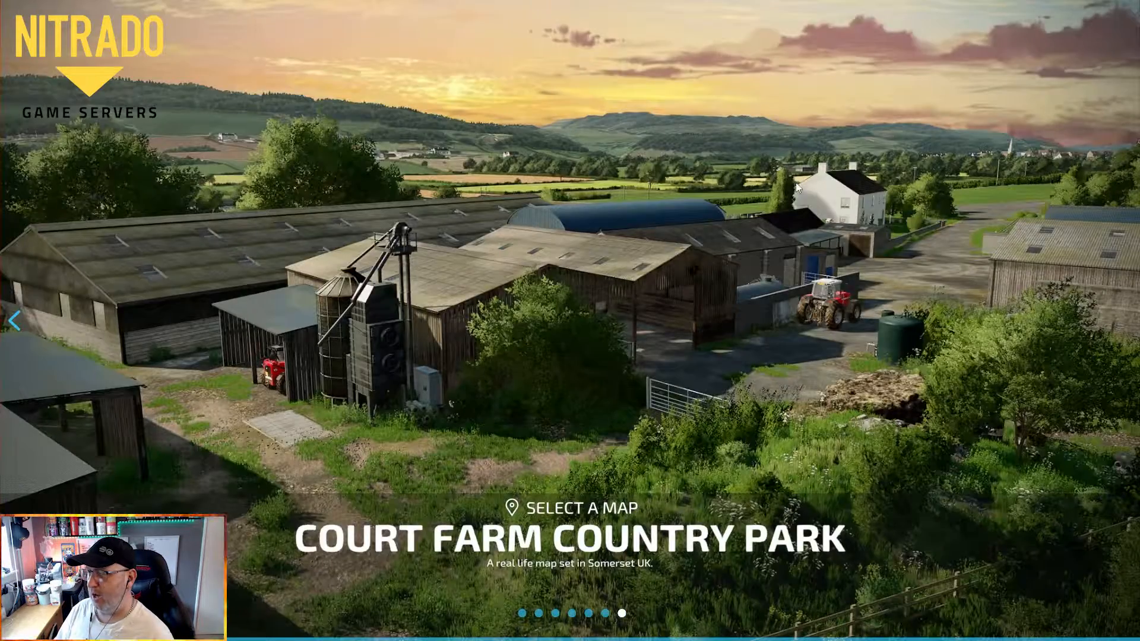
{"action": "key", "text": "Return"}
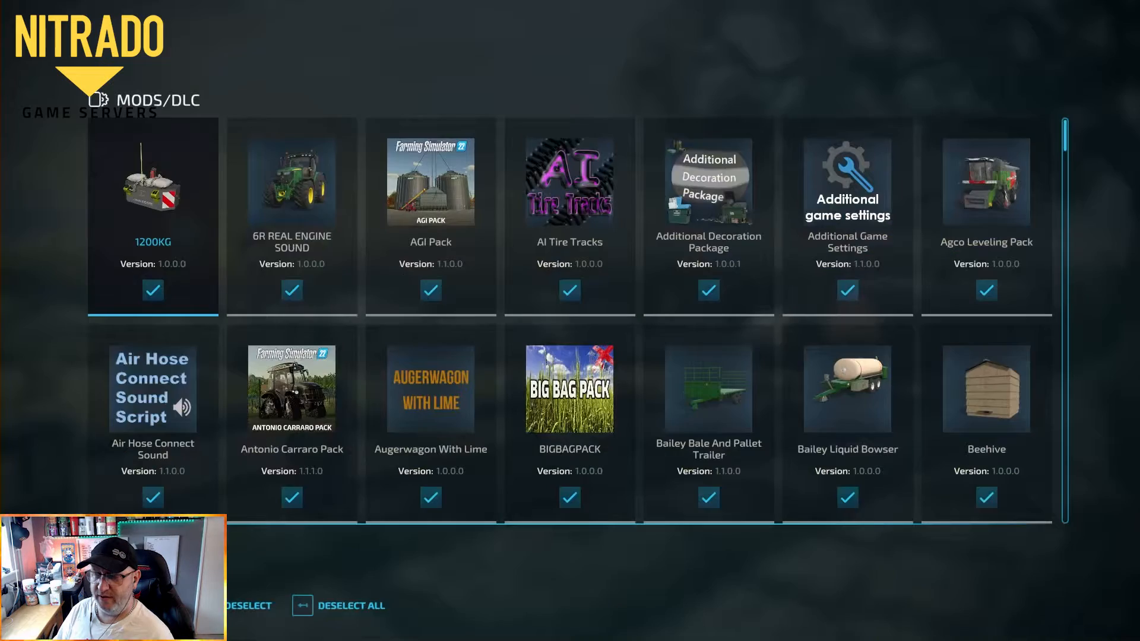
{"action": "left_click", "coordinate": [333, 606]}
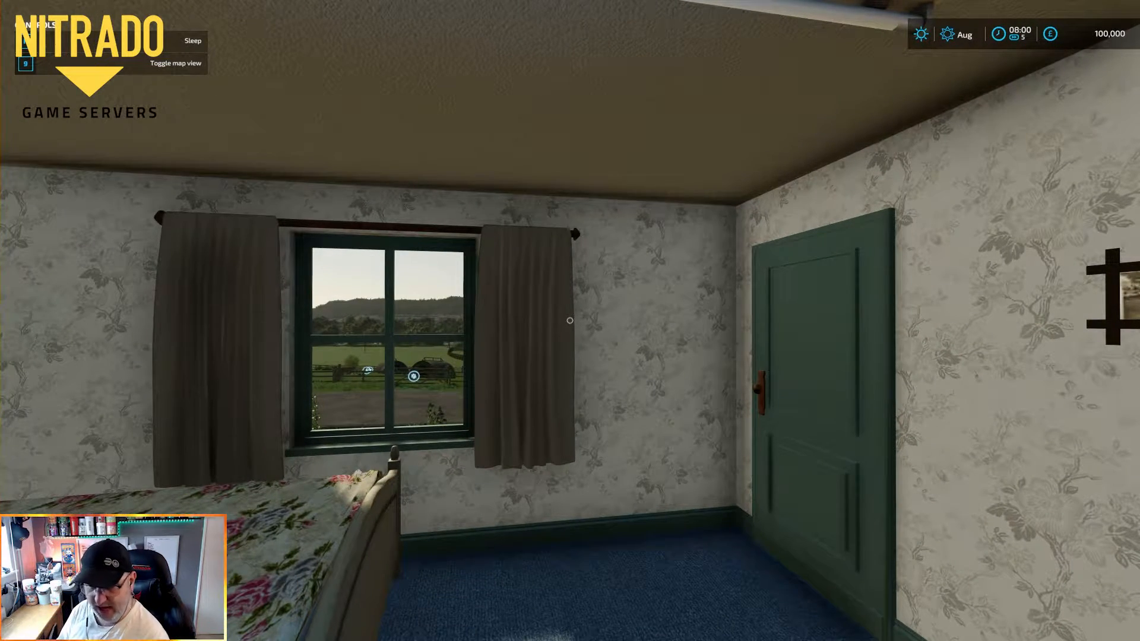
Enter the farm's tractor, then save the new game.
{"action": "key", "text": "Tab"}
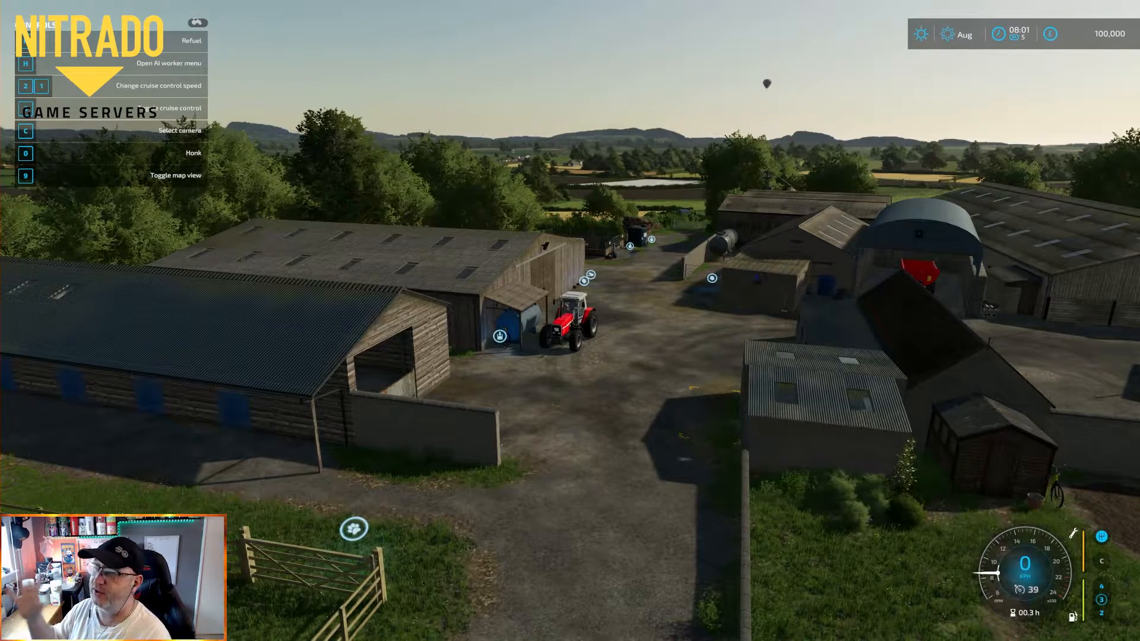
{"action": "key", "text": "Escape"}
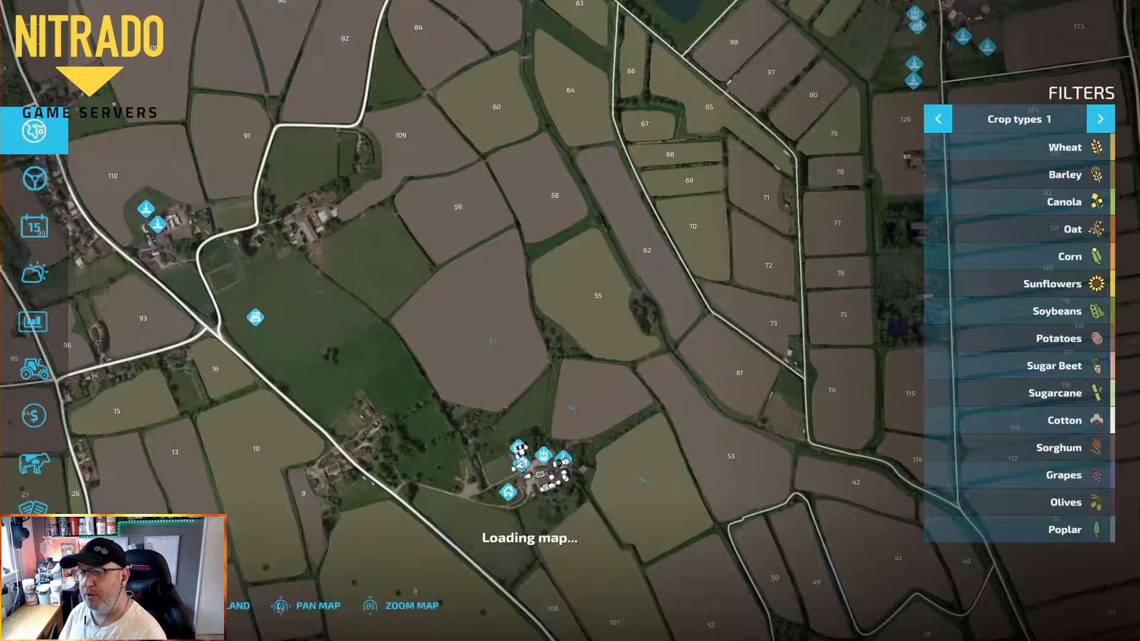
{"action": "scroll", "coordinate": [35, 423], "scroll_direction": "down", "scroll_amount": 6}
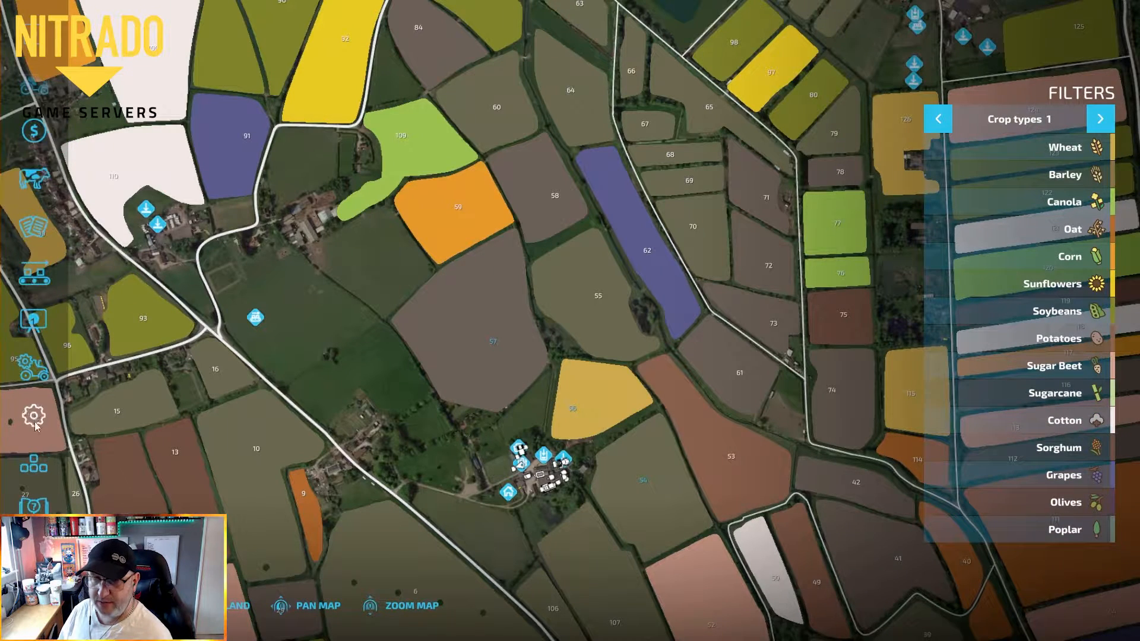
{"action": "left_click", "coordinate": [34, 505]}
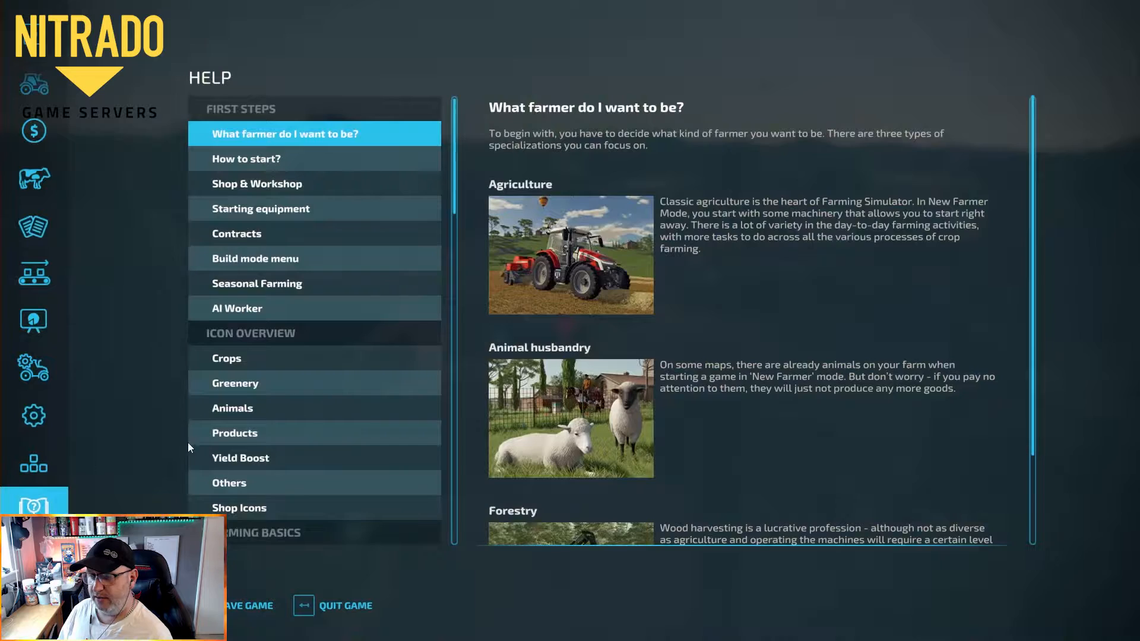
{"action": "left_click", "coordinate": [241, 607]}
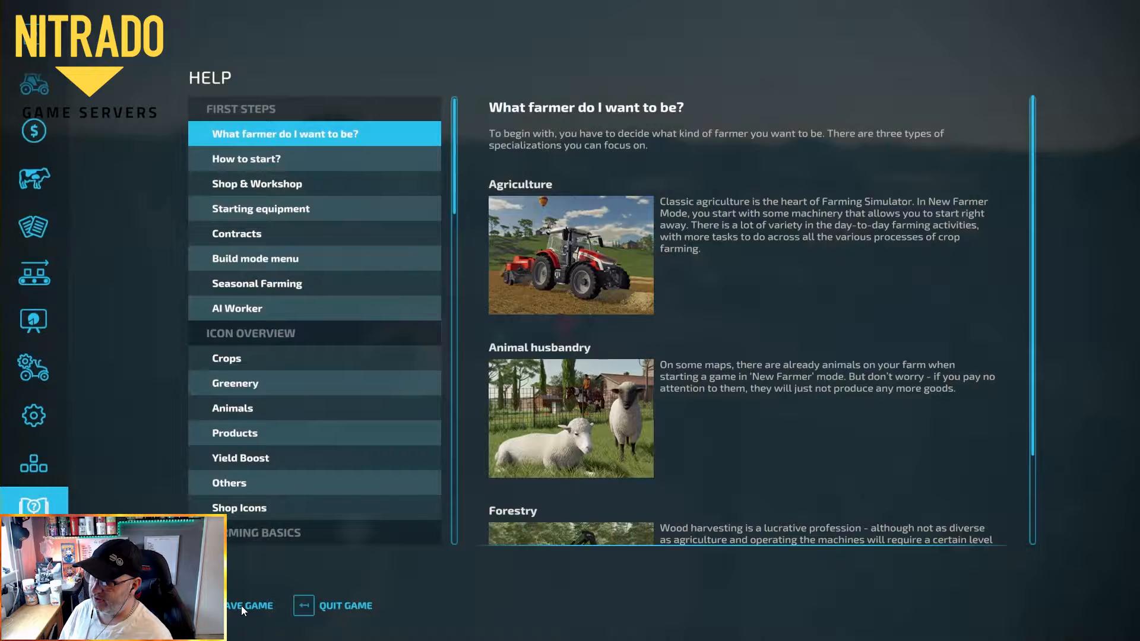
{"action": "left_click", "coordinate": [241, 606]}
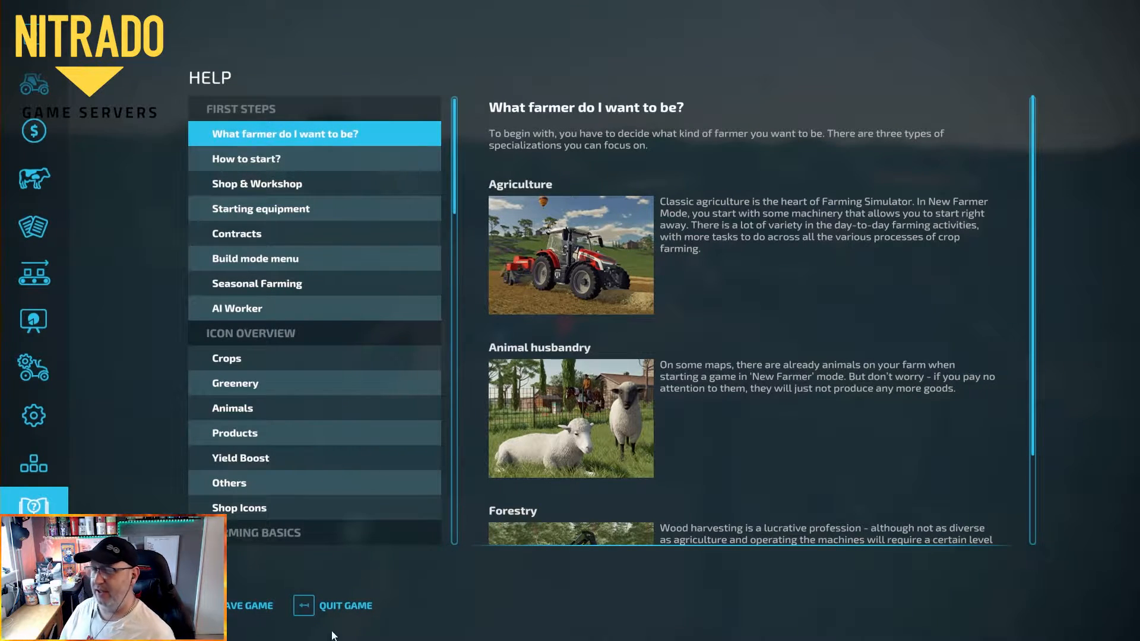
Quit the running game to the main menu and reopen the career saves.
{"action": "left_click", "coordinate": [354, 607]}
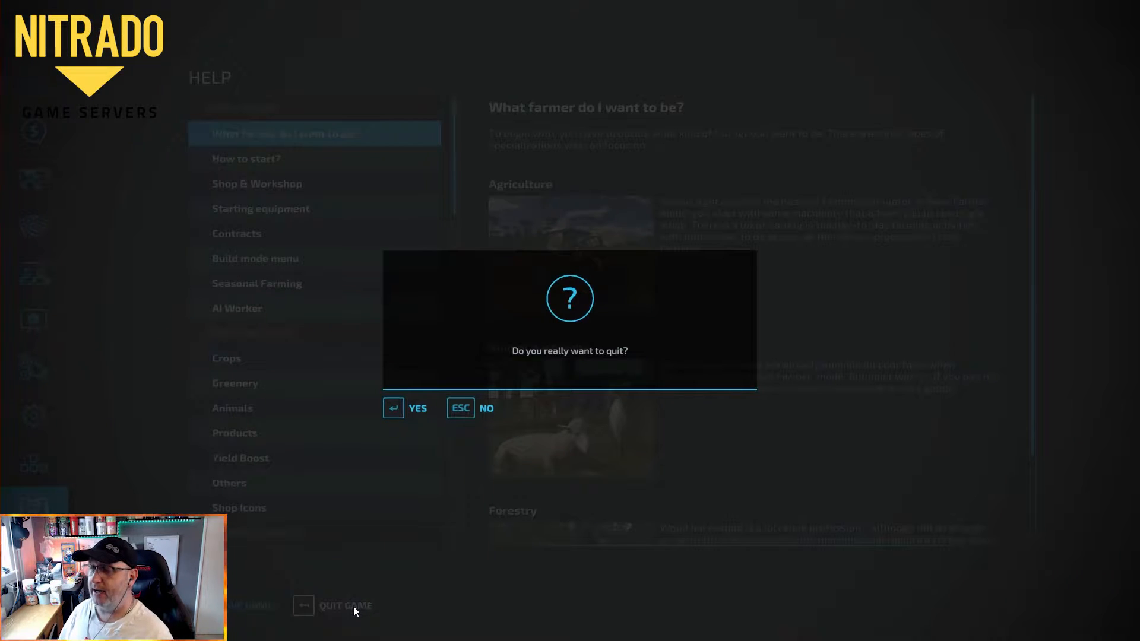
{"action": "left_click", "coordinate": [418, 407]}
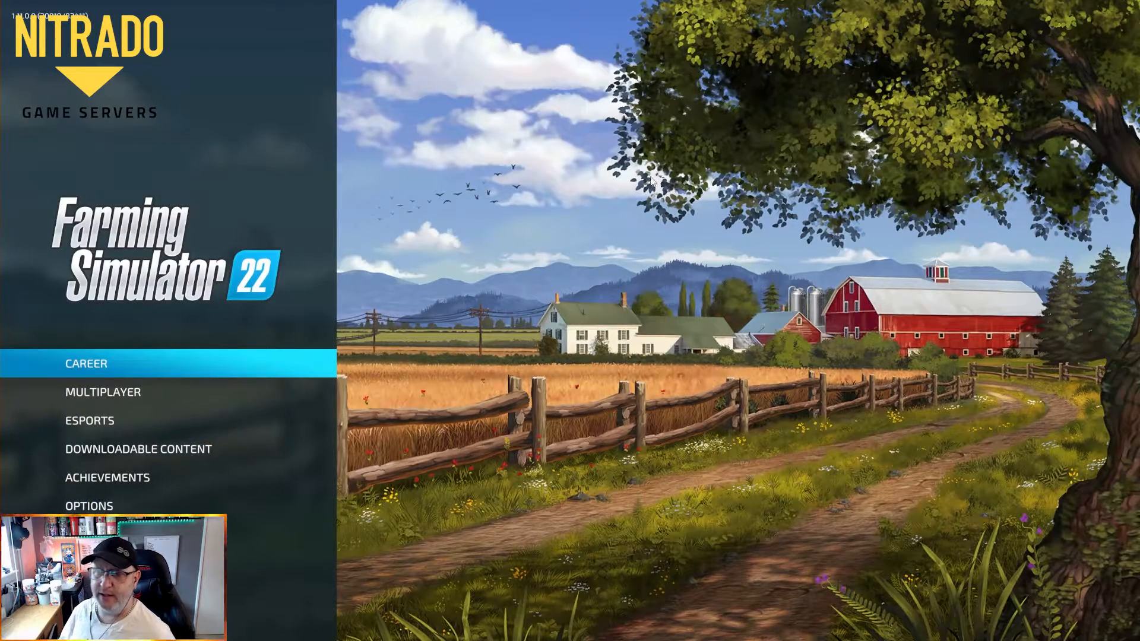
{"action": "left_click", "coordinate": [110, 375]}
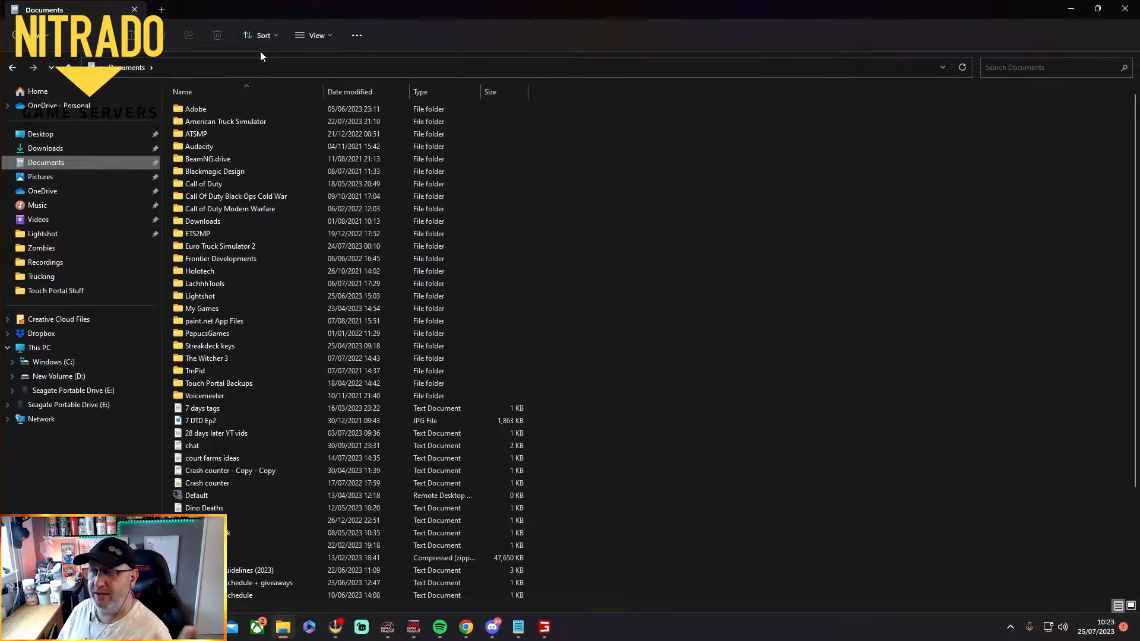
In File Explorer, open the savegame15 folder inside My Games\FarmingSimulator2022 in Documents.
{"action": "left_click", "coordinate": [209, 310]}
{"action": "double_click", "coordinate": [208, 310]}
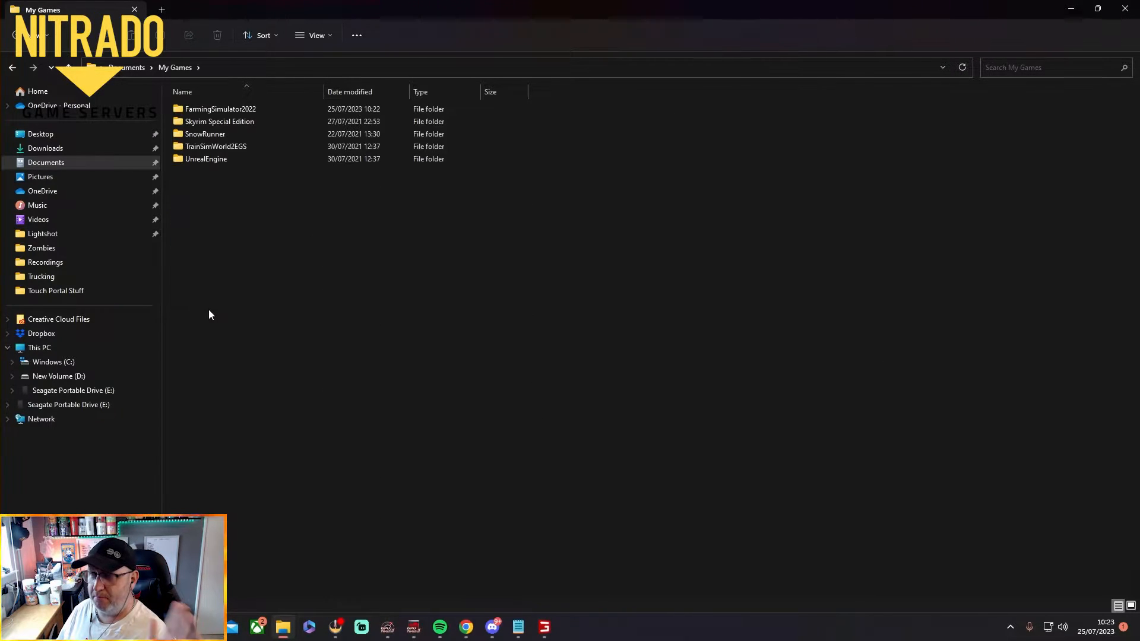
{"action": "double_click", "coordinate": [244, 112]}
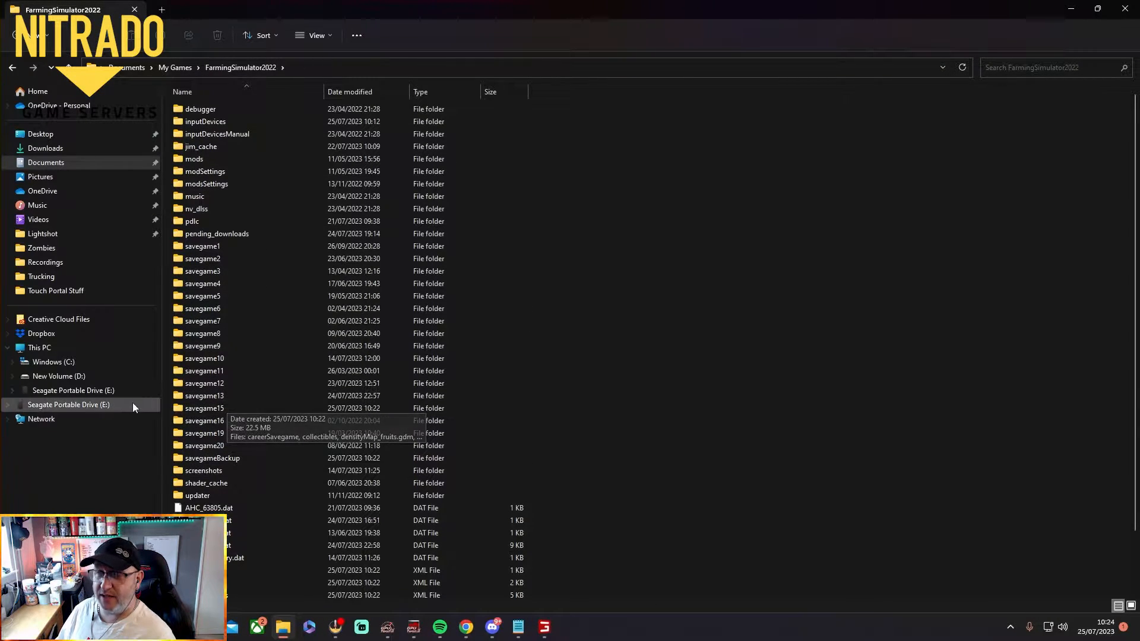
{"action": "double_click", "coordinate": [210, 414]}
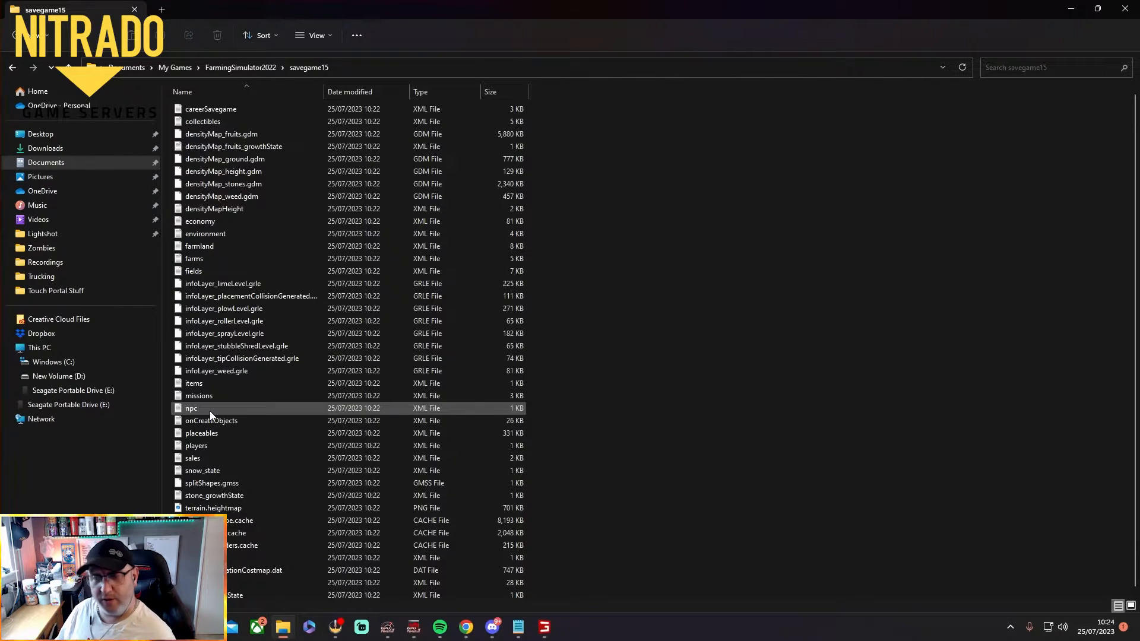
Open the careerSavegame file to check the map title, then close it.
{"action": "double_click", "coordinate": [229, 112]}
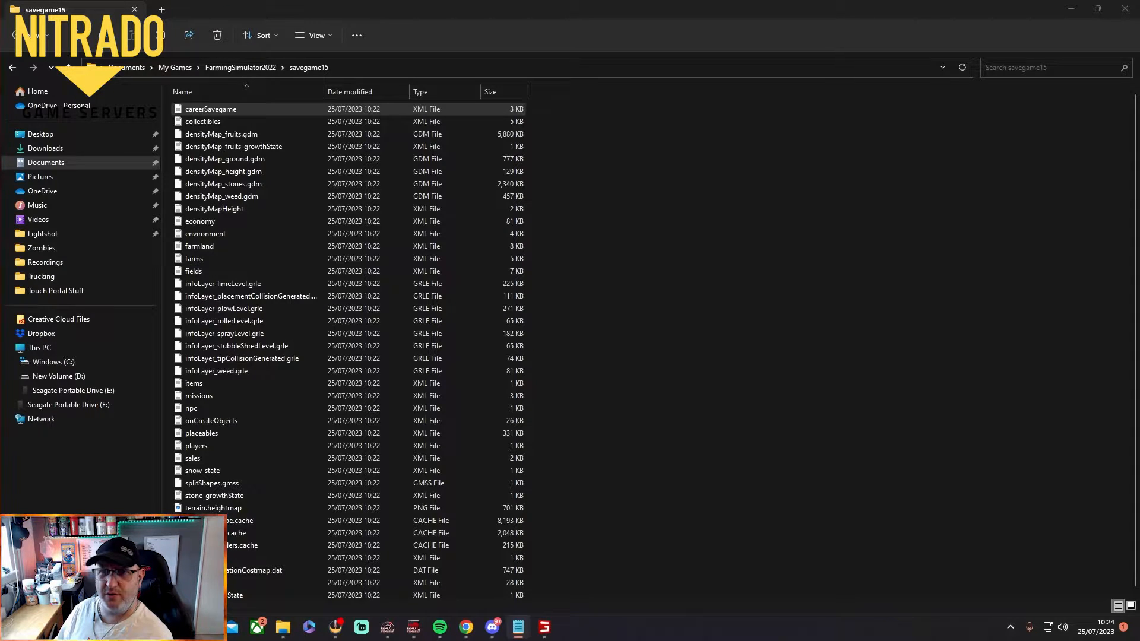
{"action": "left_click_drag", "start_coordinate": [770, 97], "coordinate": [751, 96]}
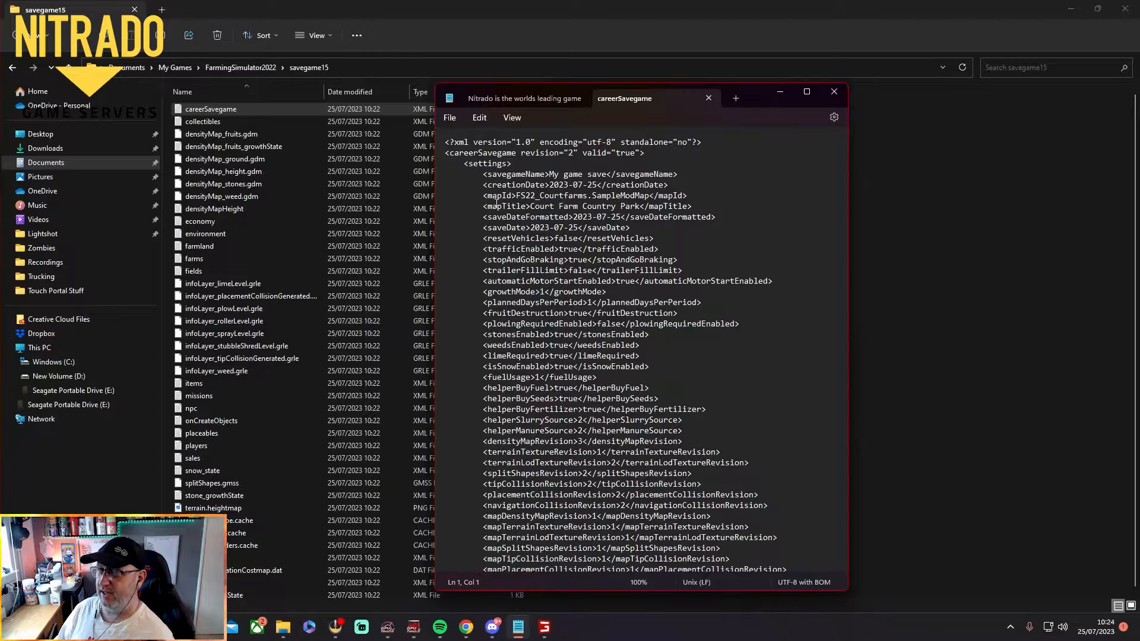
{"action": "left_click_drag", "start_coordinate": [530, 206], "coordinate": [646, 208]}
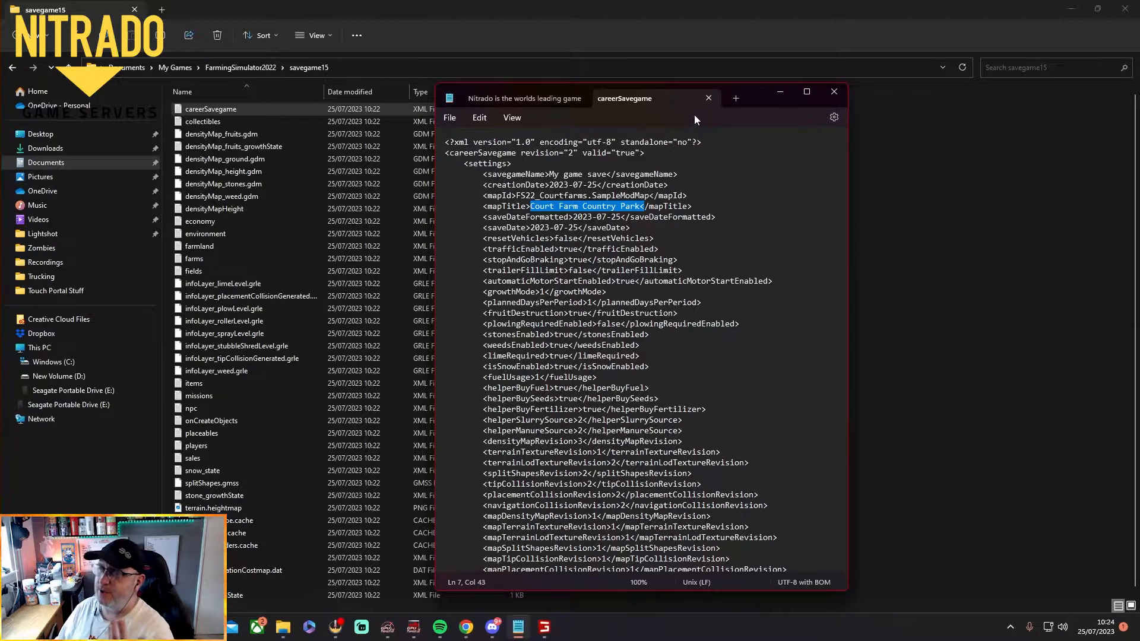
{"action": "left_click", "coordinate": [808, 92]}
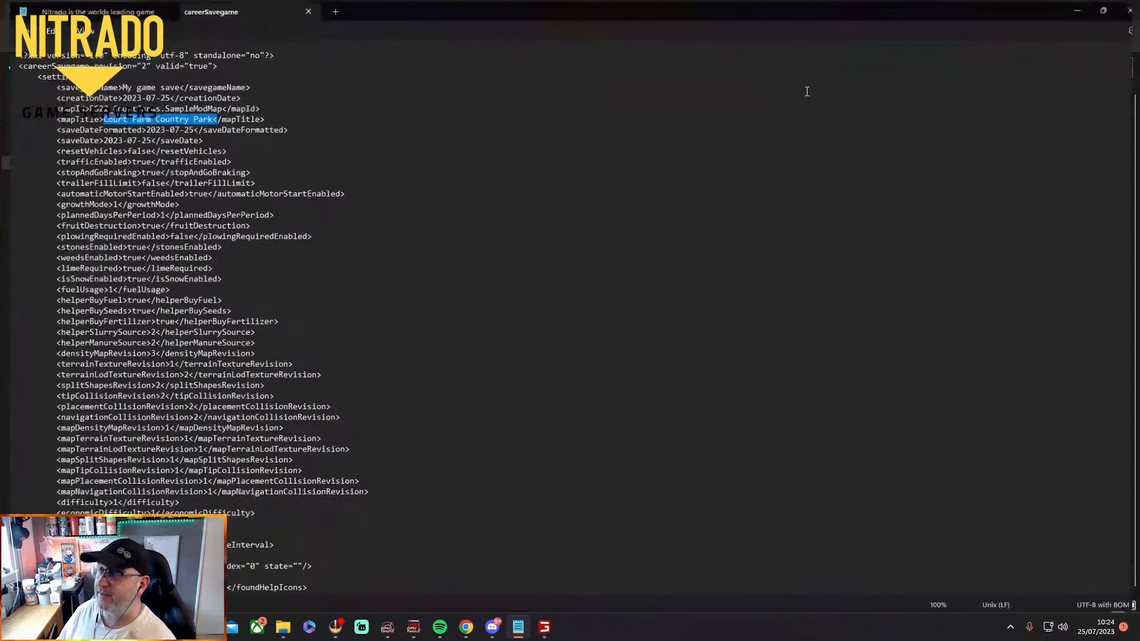
{"action": "left_click", "coordinate": [1125, 9]}
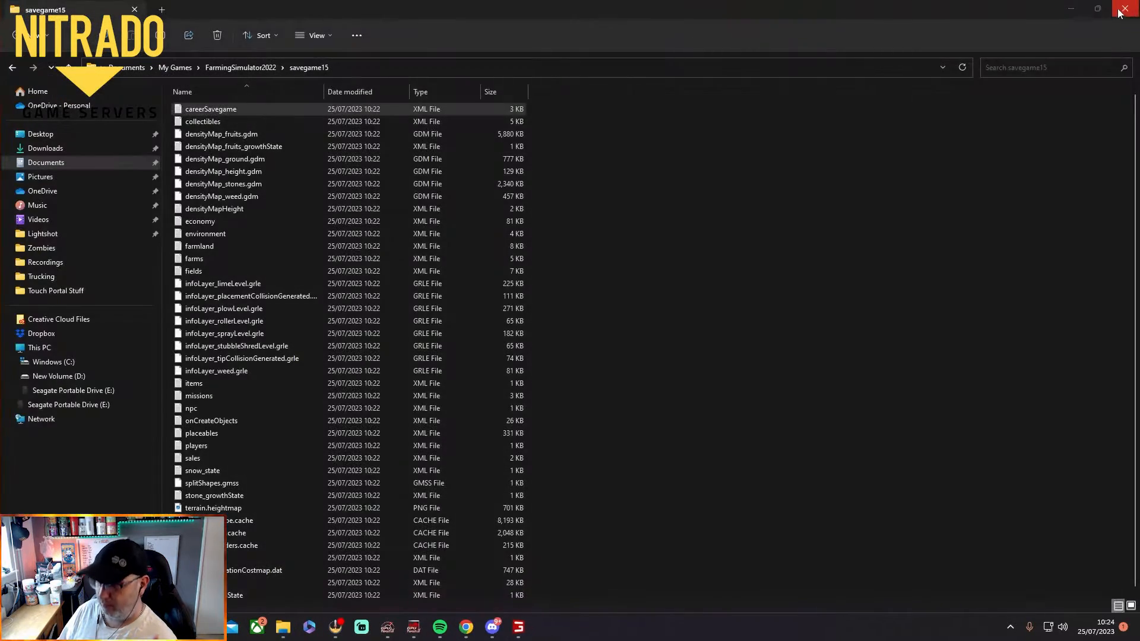
Go back up to the FarmingSimulator2022 folder to locate savegame15 and reopen it.
{"action": "left_click", "coordinate": [318, 69]}
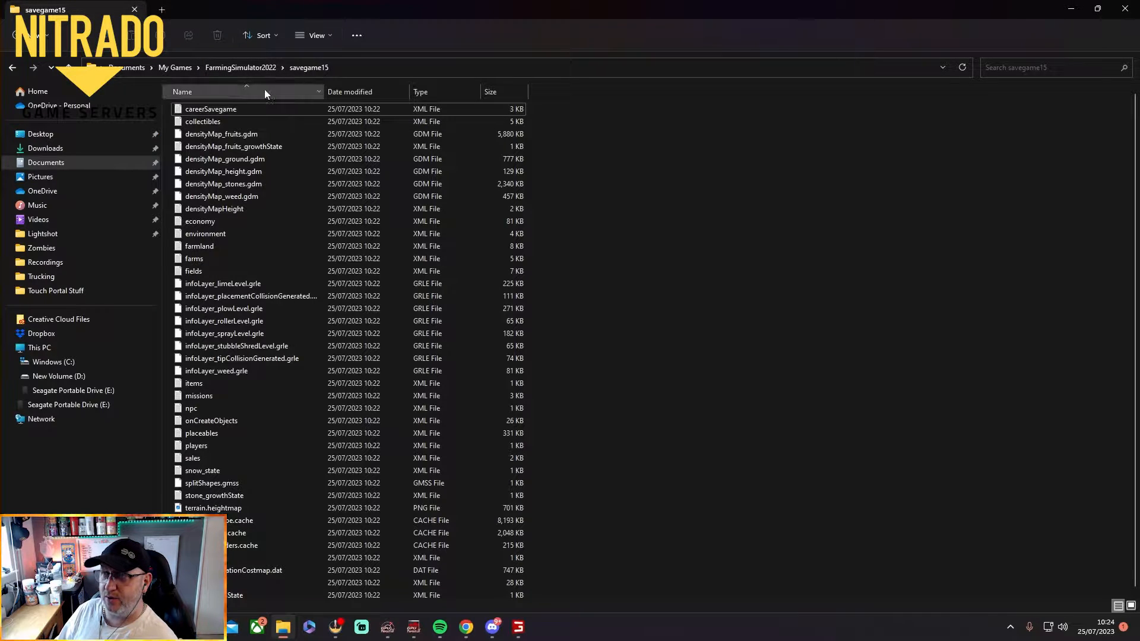
{"action": "left_click", "coordinate": [247, 67]}
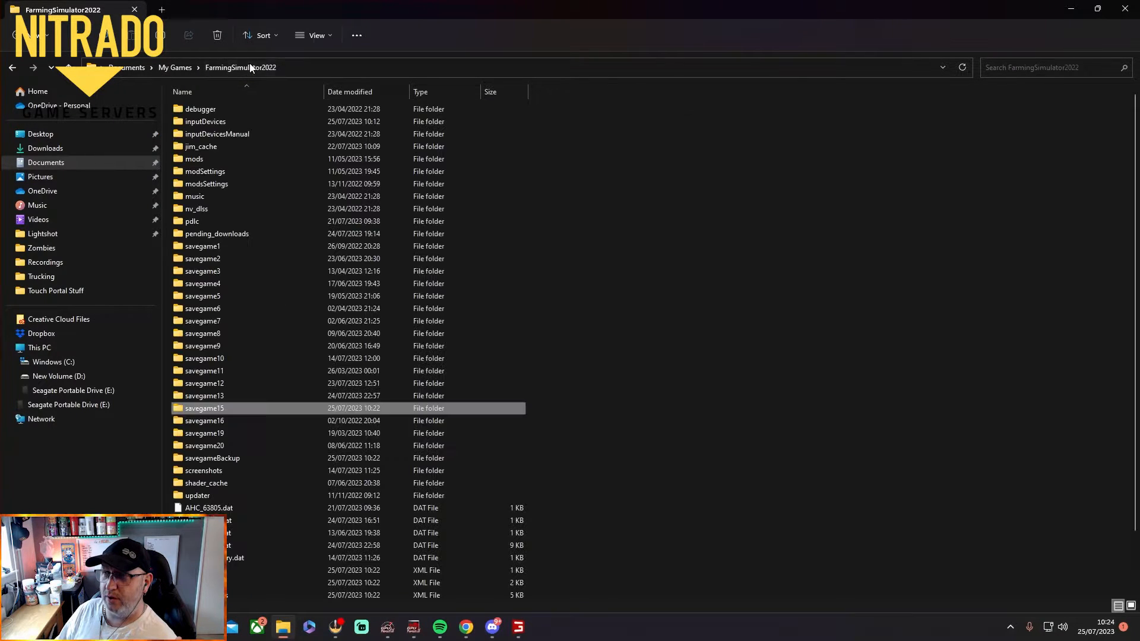
{"action": "double_click", "coordinate": [209, 409]}
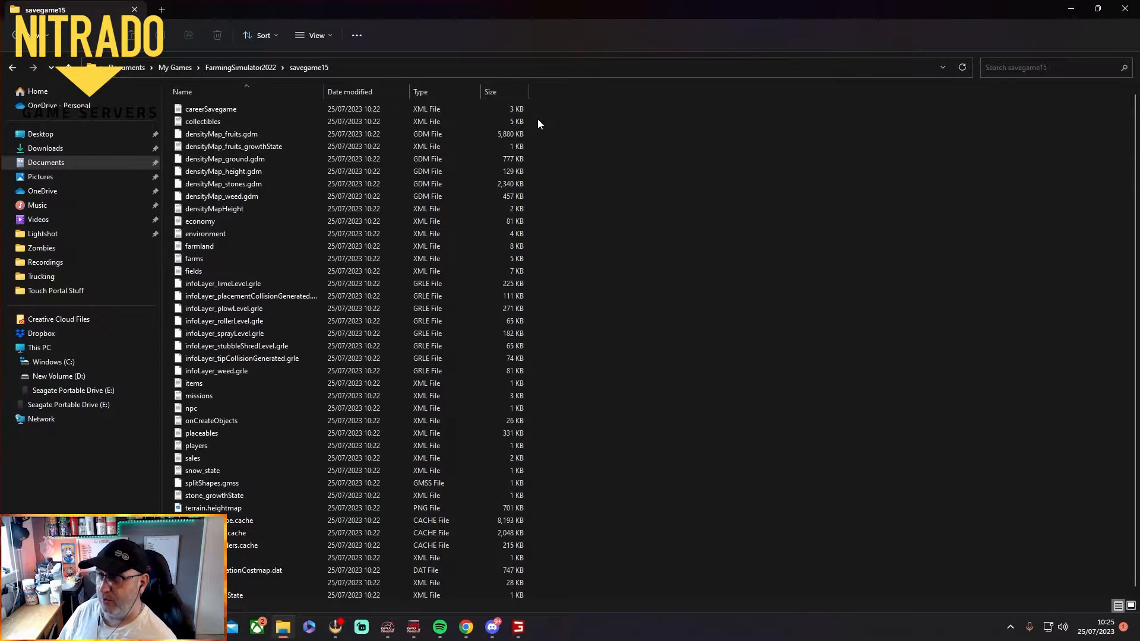
Compress all files in the savegame15 folder into savegame15.zip with 7-Zip, then clear the selection.
{"action": "left_click", "coordinate": [238, 112]}
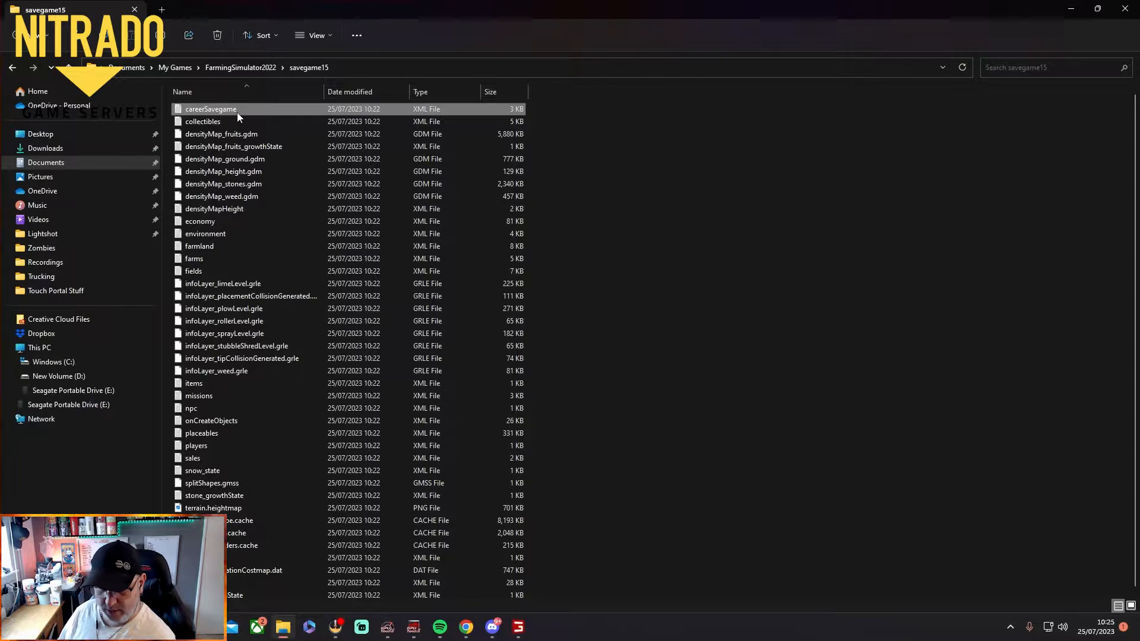
{"action": "key", "text": "ctrl+a"}
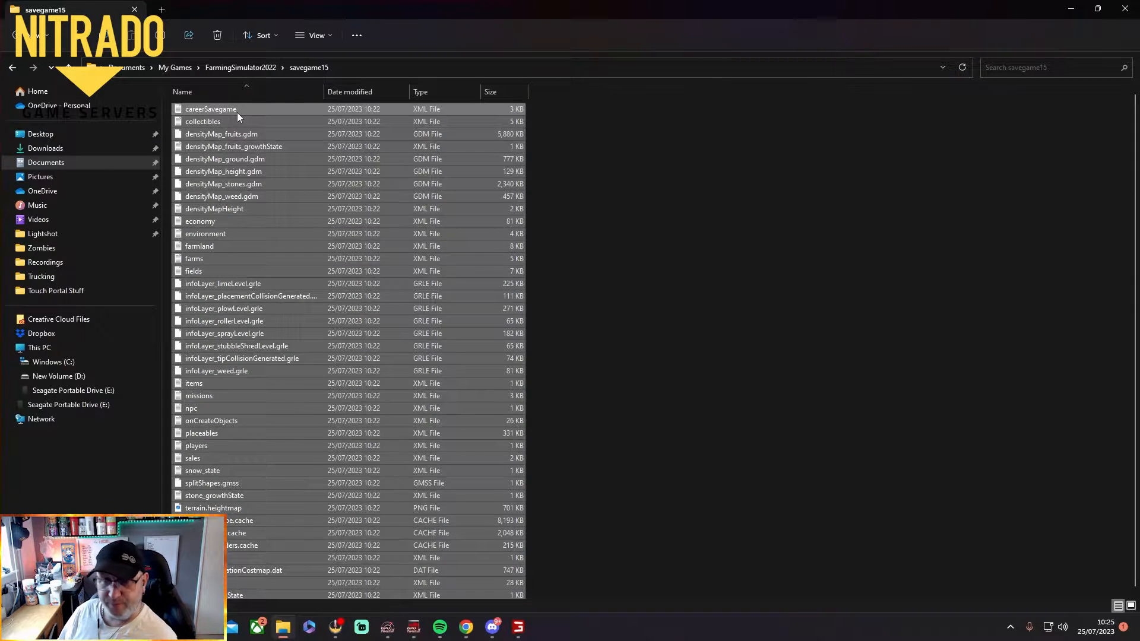
{"action": "scroll", "coordinate": [647, 311], "scroll_direction": "down", "scroll_amount": 1}
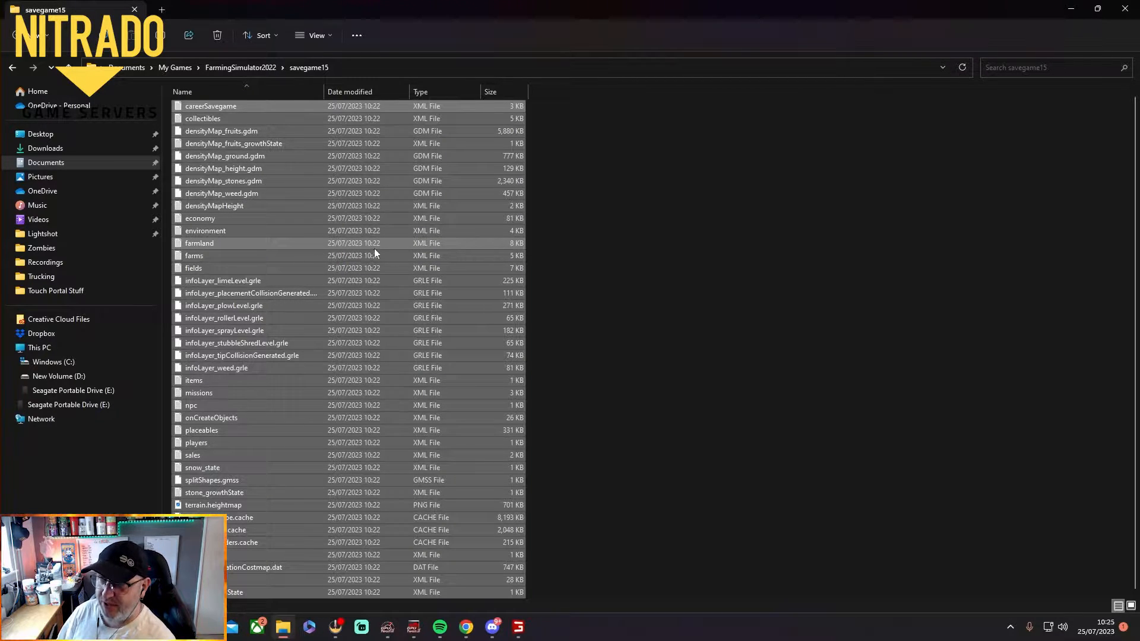
{"action": "right_click", "coordinate": [393, 244]}
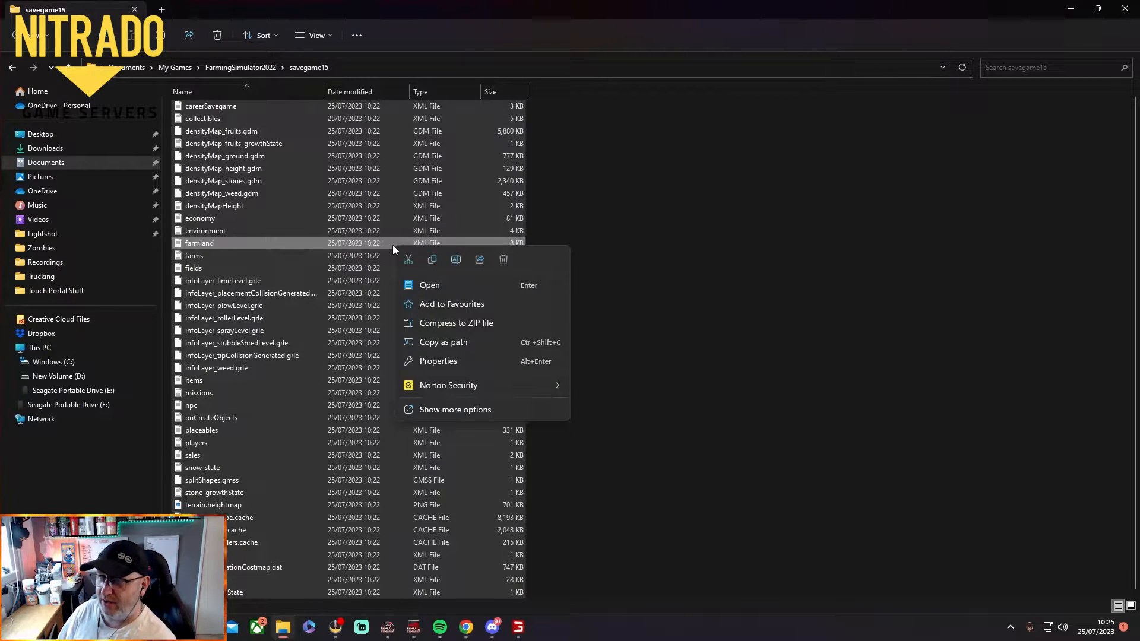
{"action": "left_click", "coordinate": [442, 411]}
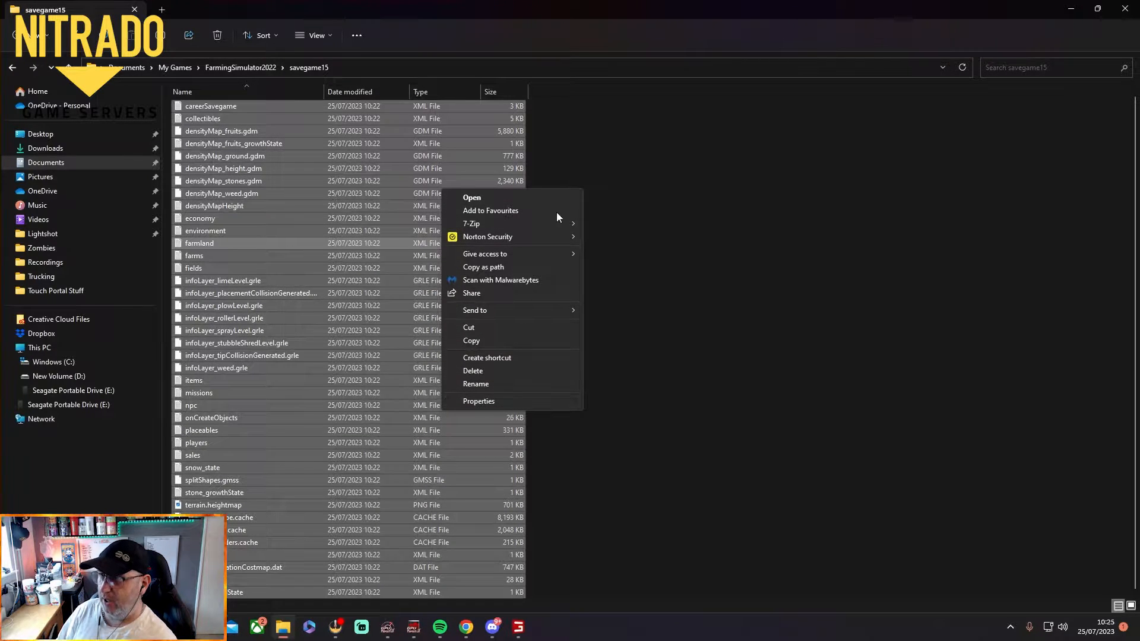
{"action": "mouse_move", "coordinate": [480, 224]}
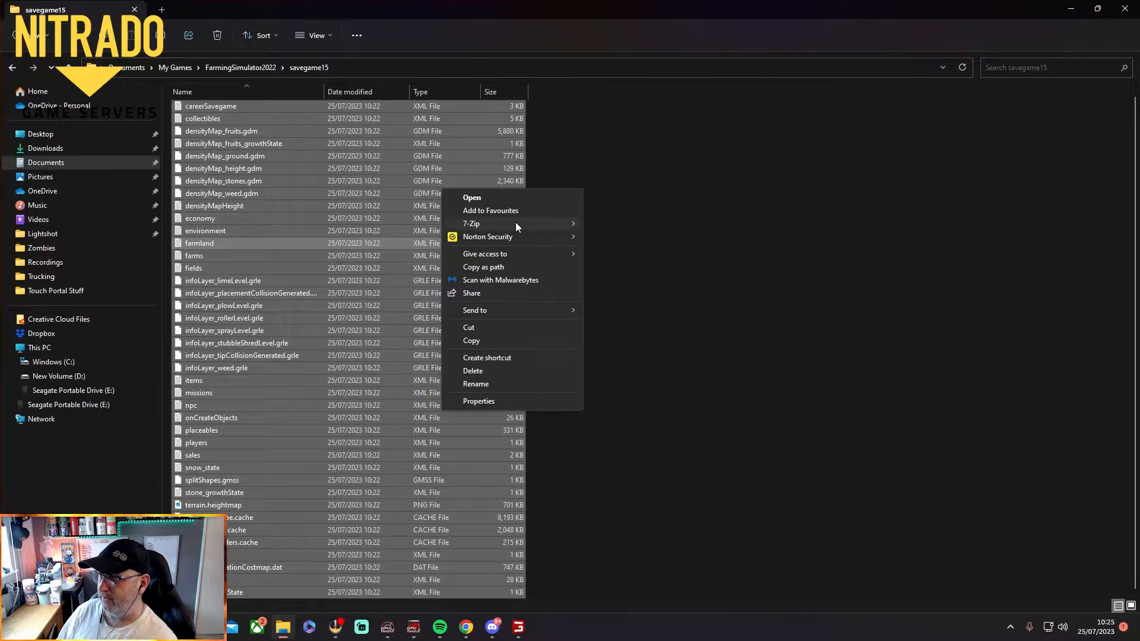
{"action": "mouse_move", "coordinate": [515, 224]}
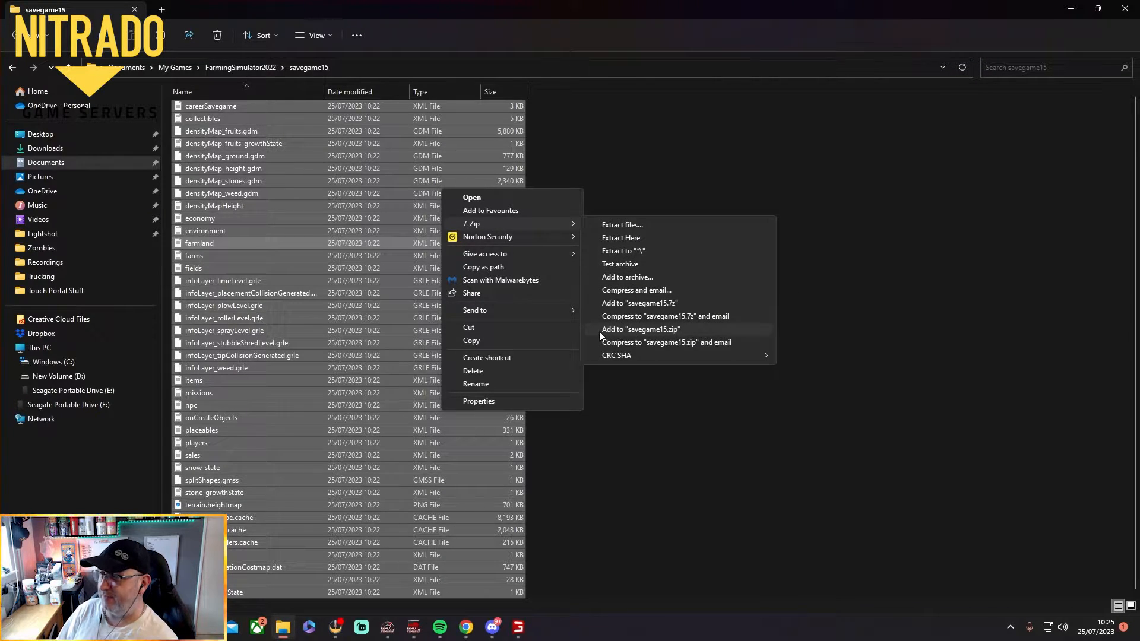
{"action": "left_click", "coordinate": [661, 331]}
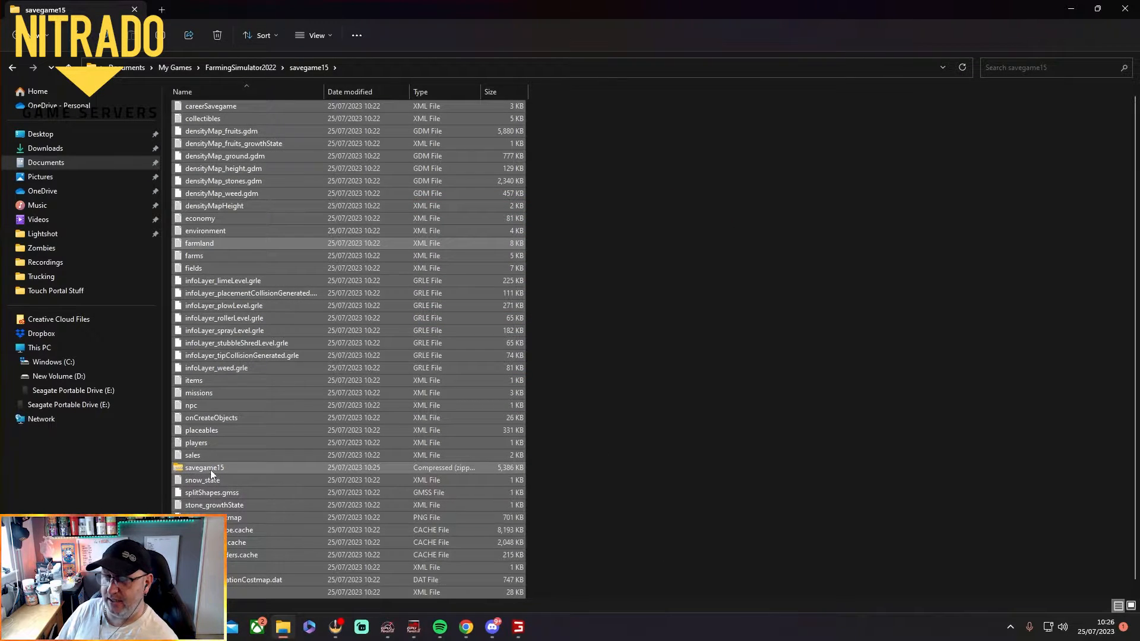
{"action": "left_click", "coordinate": [748, 380]}
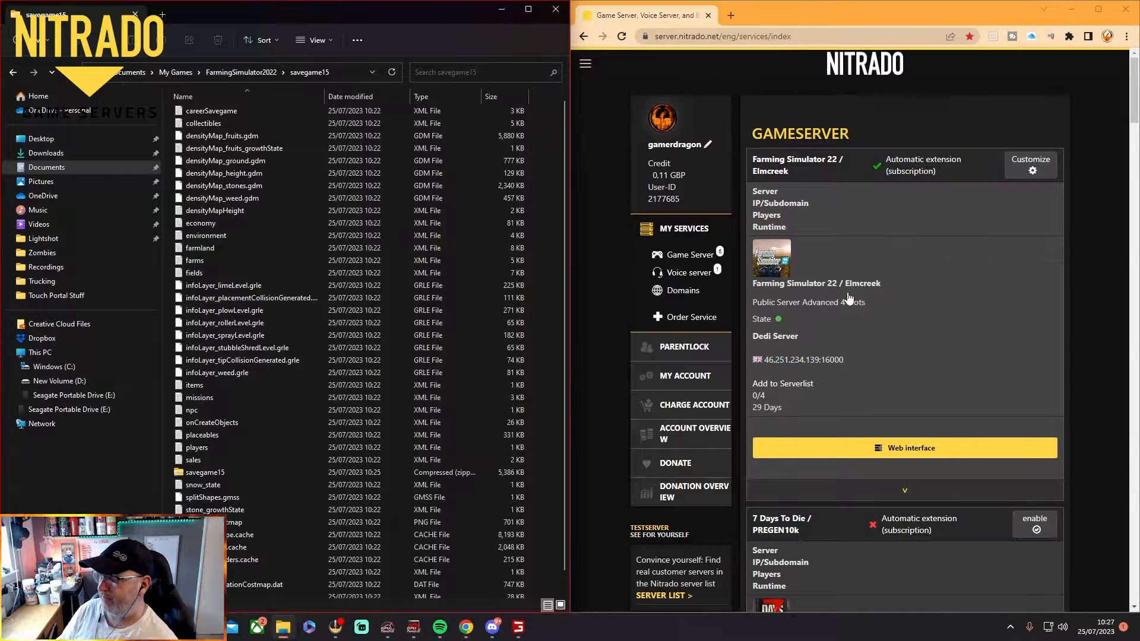
In the browser on Nitrado, open the Farming Simulator 22 server's web interface, then its Admin-Web interface, and review the configuration and mods.
{"action": "left_click", "coordinate": [918, 451]}
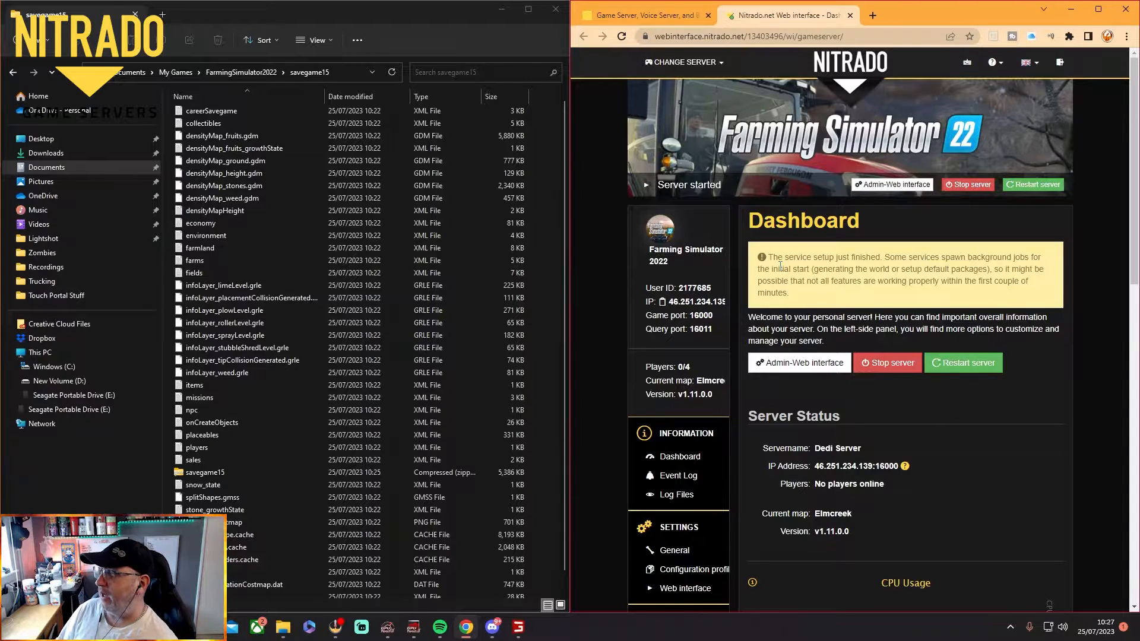
{"action": "scroll", "coordinate": [1038, 473], "scroll_direction": "down", "scroll_amount": 2}
{"action": "scroll", "coordinate": [989, 466], "scroll_direction": "up", "scroll_amount": 2}
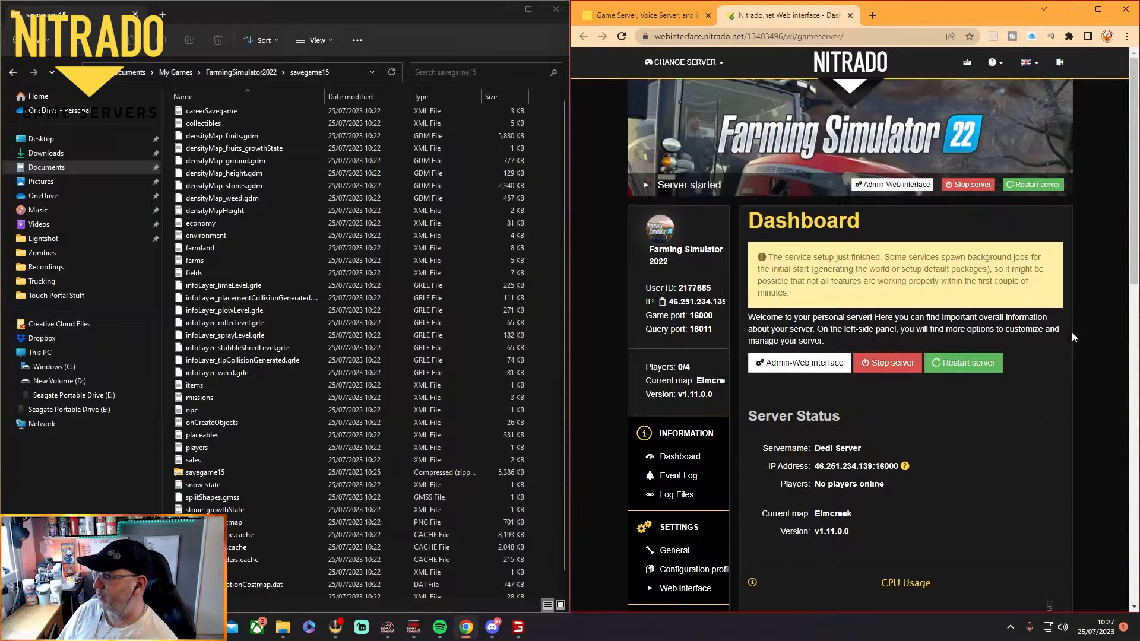
{"action": "left_click", "coordinate": [800, 363]}
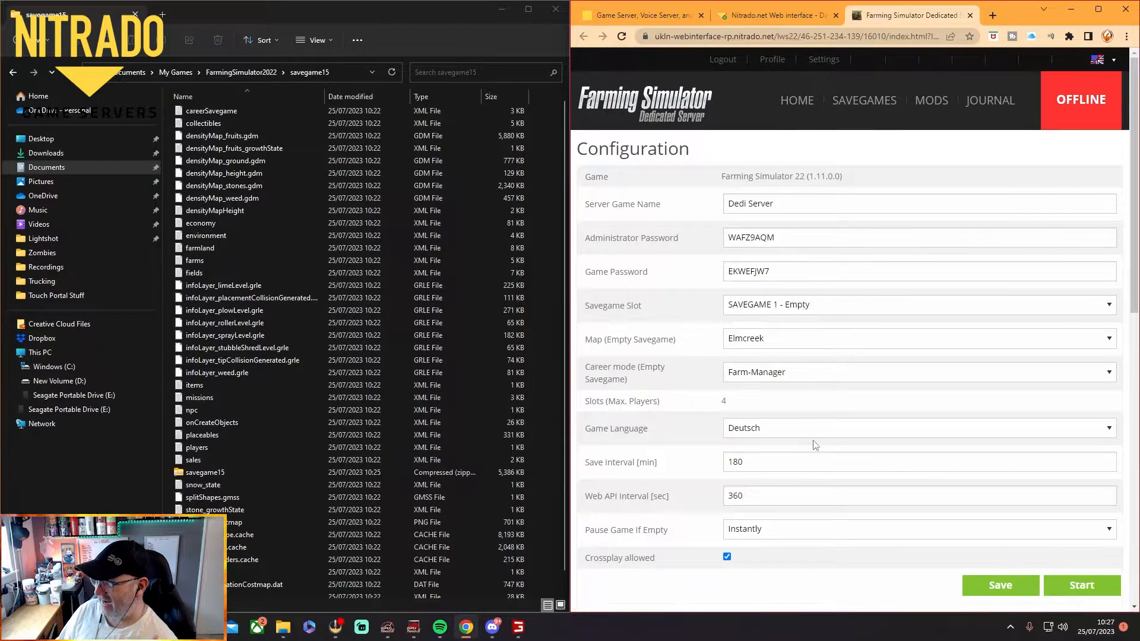
{"action": "scroll", "coordinate": [835, 344], "scroll_direction": "down", "scroll_amount": 7}
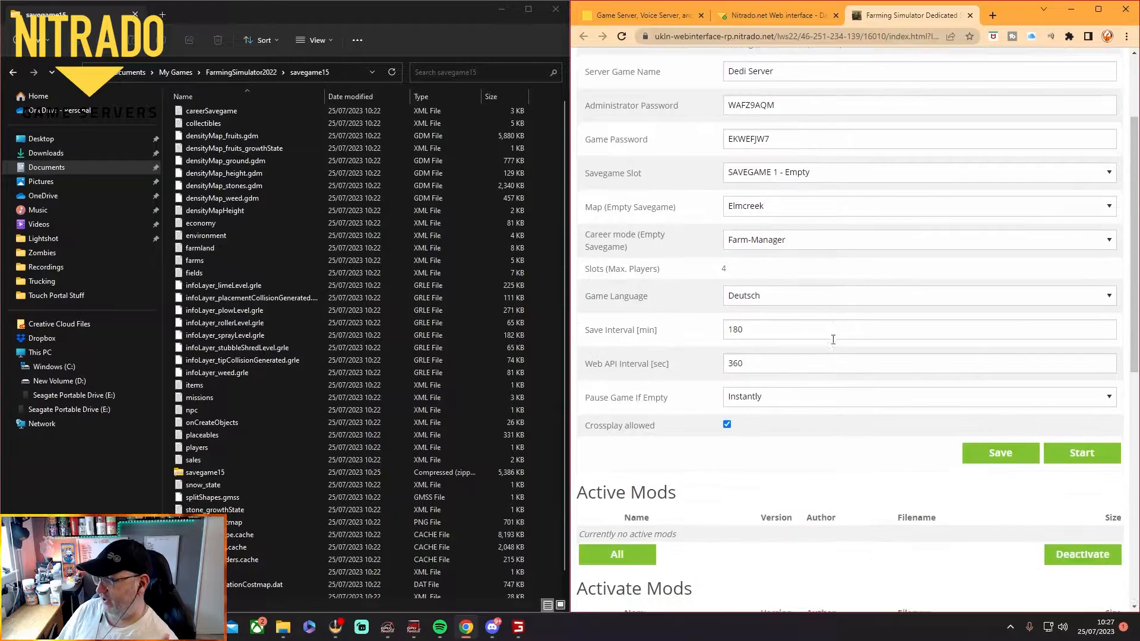
{"action": "scroll", "coordinate": [833, 349], "scroll_direction": "down", "scroll_amount": 2}
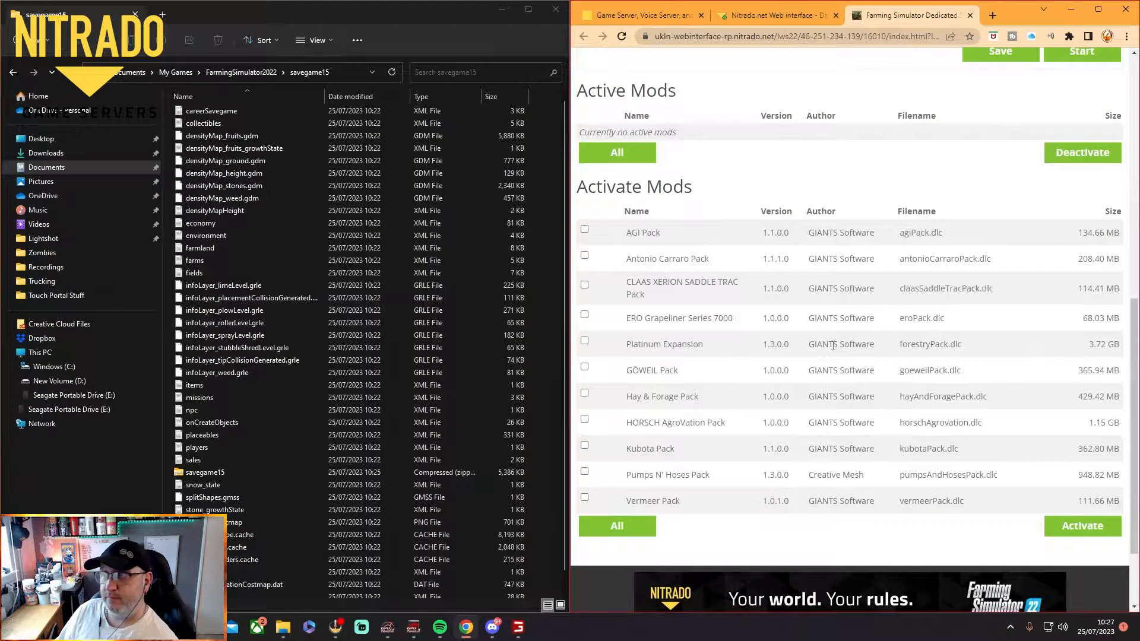
{"action": "scroll", "coordinate": [833, 346], "scroll_direction": "up", "scroll_amount": 9}
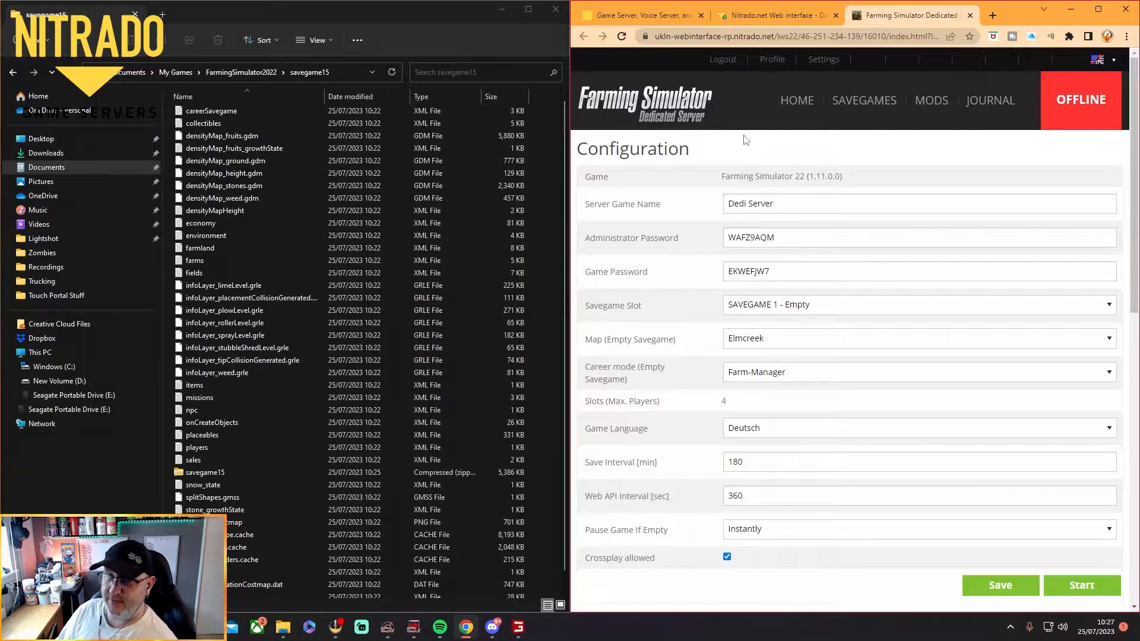
Go to the Savegames page and browse for the upload file in Documents\My Games\FarmingSimulator2022\savegame15.
{"action": "left_click", "coordinate": [864, 101]}
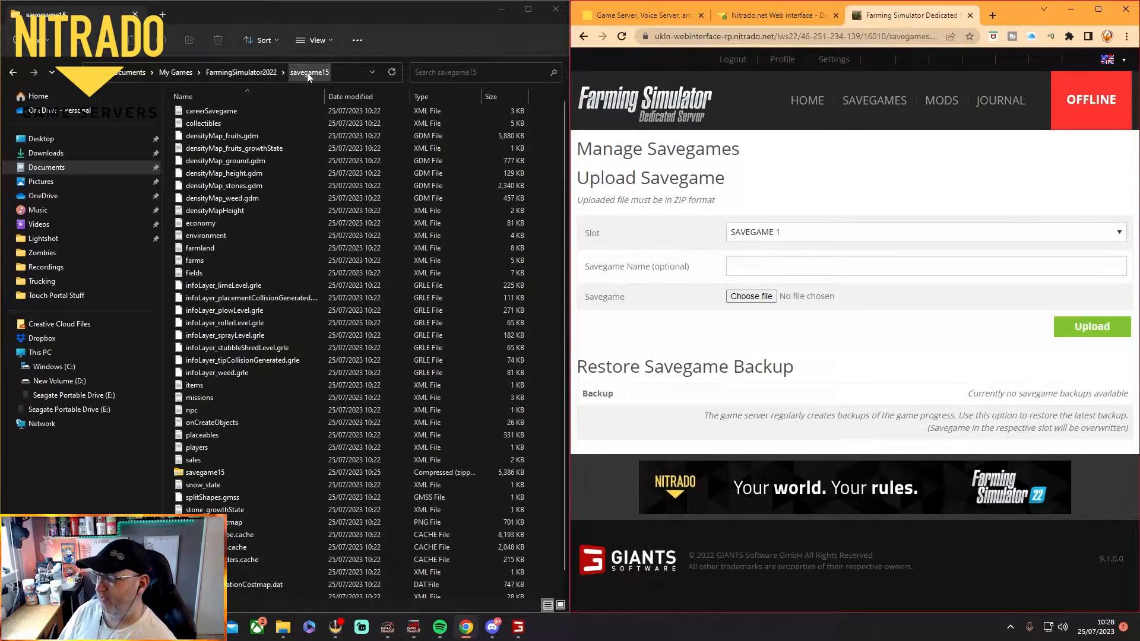
{"action": "left_click", "coordinate": [750, 297]}
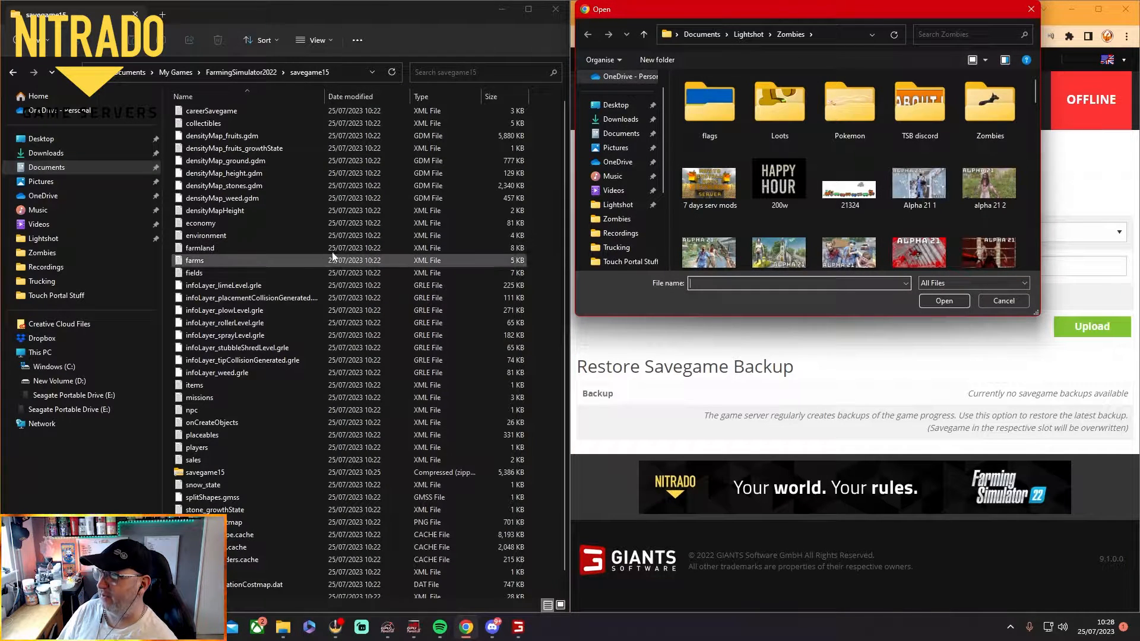
{"action": "left_click", "coordinate": [634, 134]}
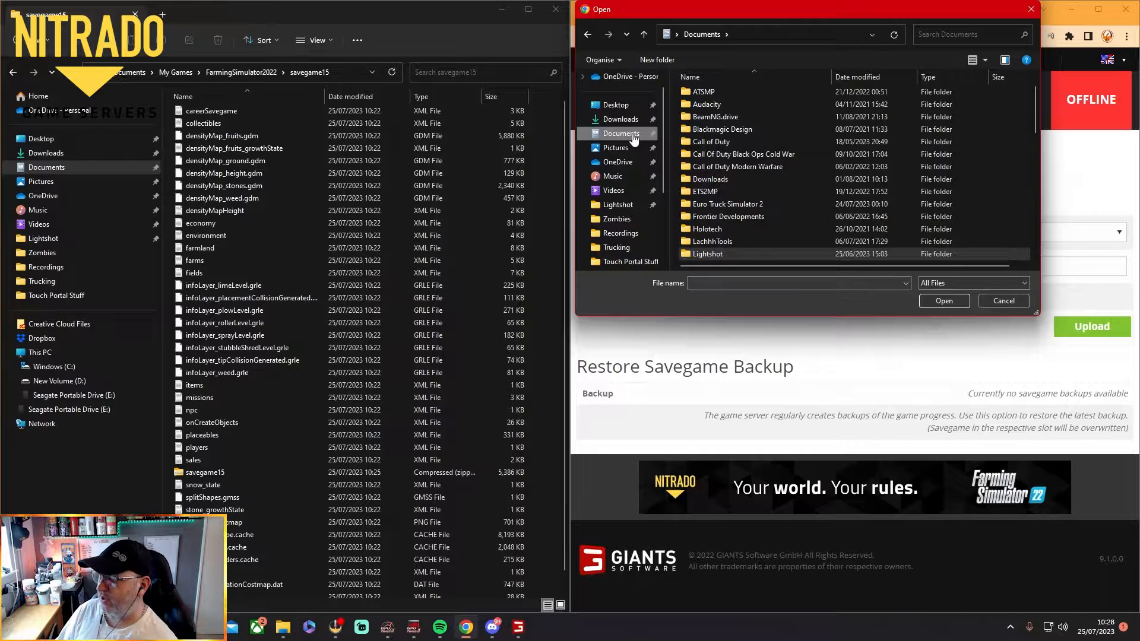
{"action": "scroll", "coordinate": [786, 179], "scroll_direction": "down", "scroll_amount": 3}
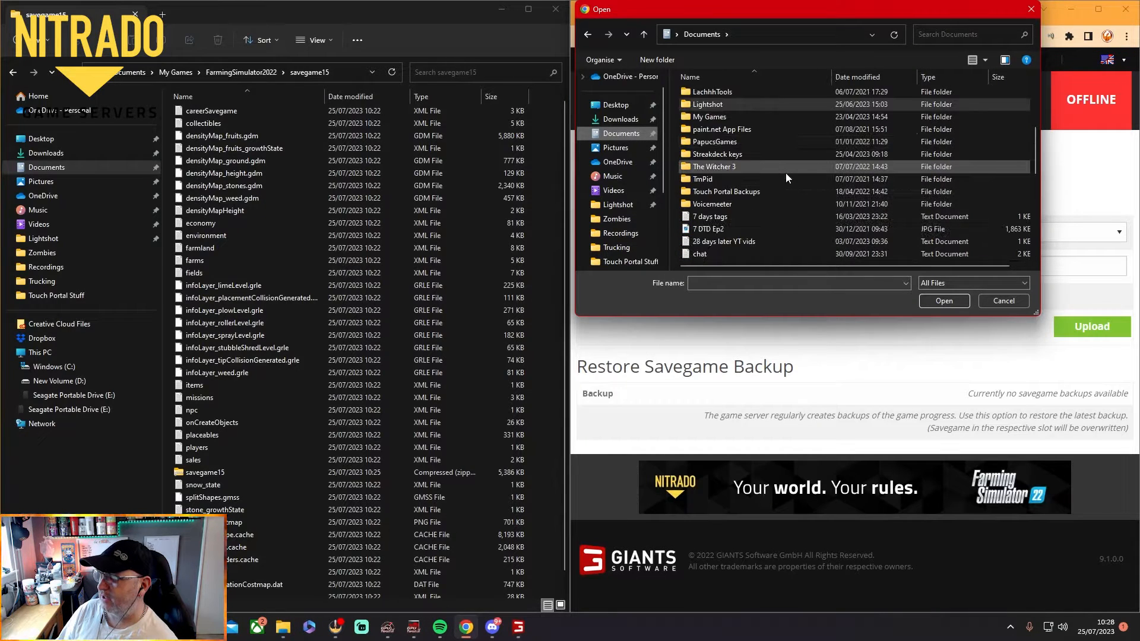
{"action": "scroll", "coordinate": [786, 172], "scroll_direction": "up", "scroll_amount": 3}
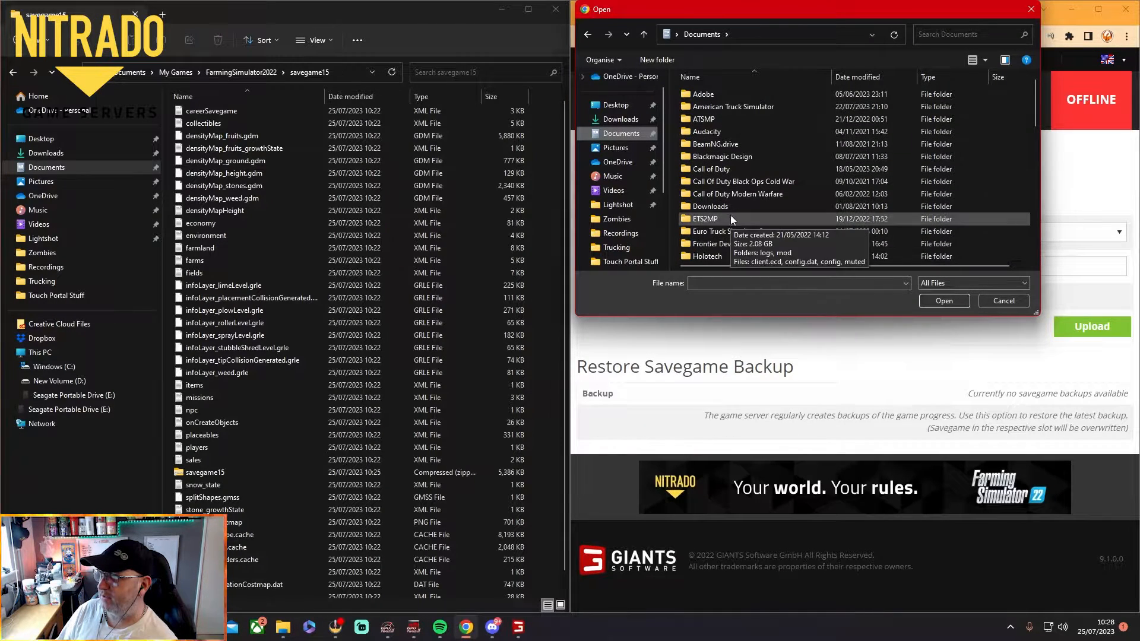
{"action": "scroll", "coordinate": [724, 188], "scroll_direction": "down", "scroll_amount": 2}
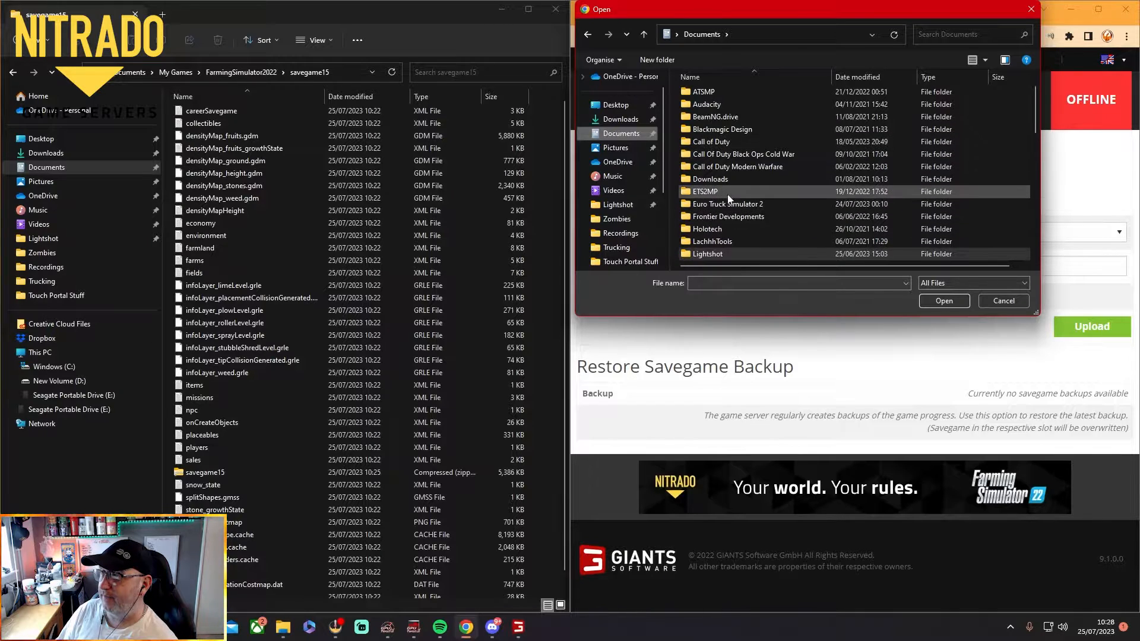
{"action": "double_click", "coordinate": [724, 228]}
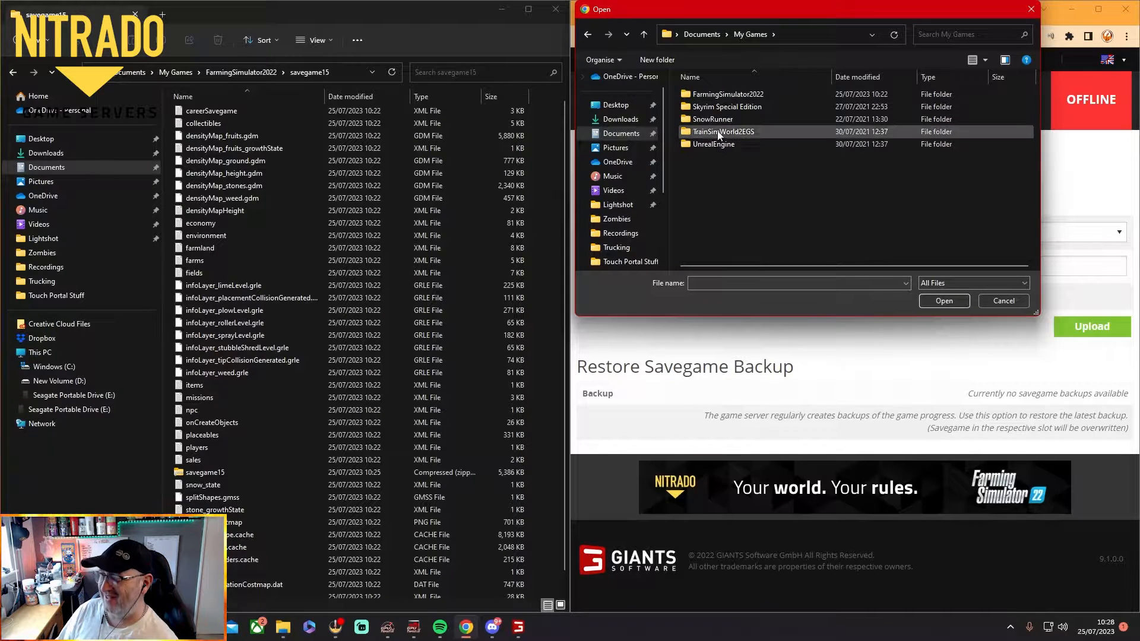
{"action": "double_click", "coordinate": [747, 97]}
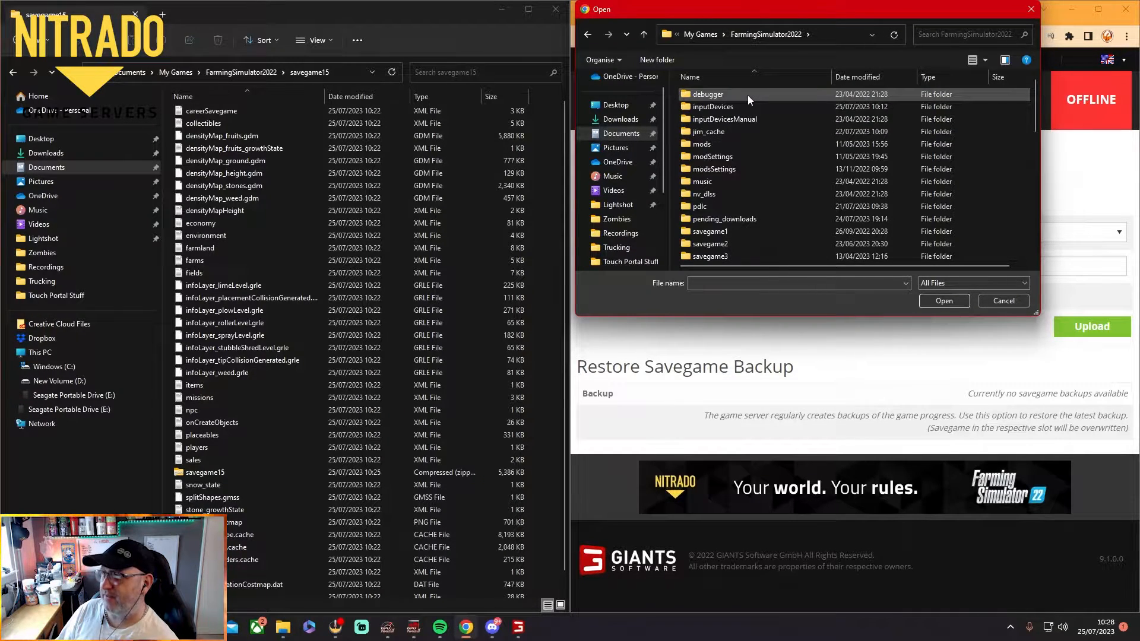
{"action": "scroll", "coordinate": [740, 158], "scroll_direction": "down", "scroll_amount": 5}
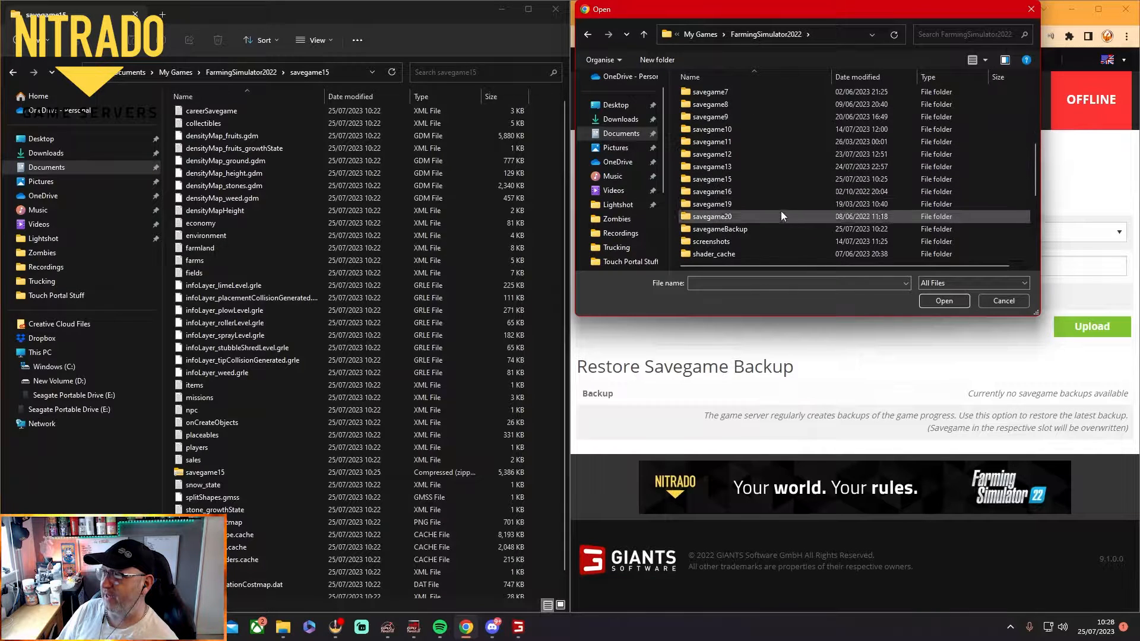
{"action": "double_click", "coordinate": [712, 180]}
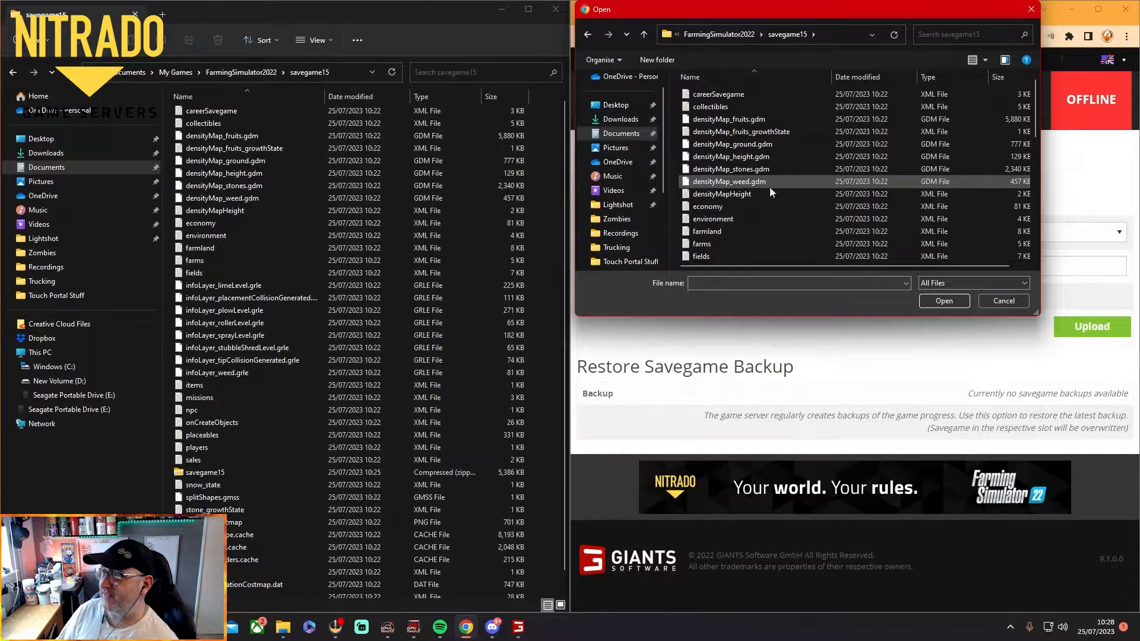
Choose the compressed savegame15 file as the savegame to upload.
{"action": "scroll", "coordinate": [795, 175], "scroll_direction": "down", "scroll_amount": 8}
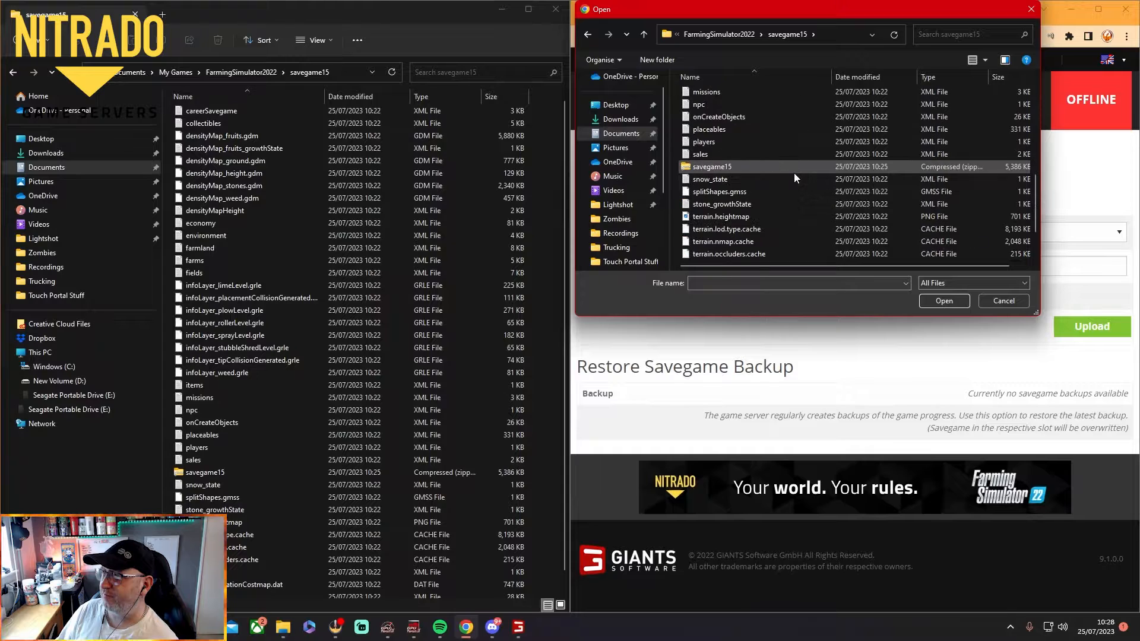
{"action": "left_click", "coordinate": [713, 168]}
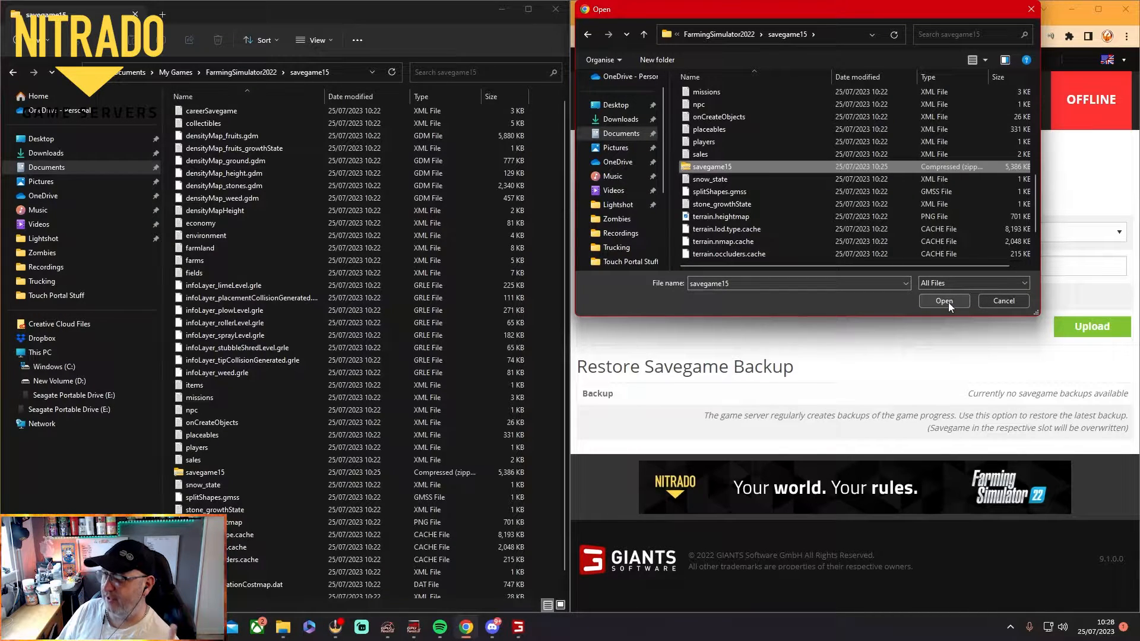
{"action": "left_click_drag", "start_coordinate": [868, 10], "coordinate": [364, 62]}
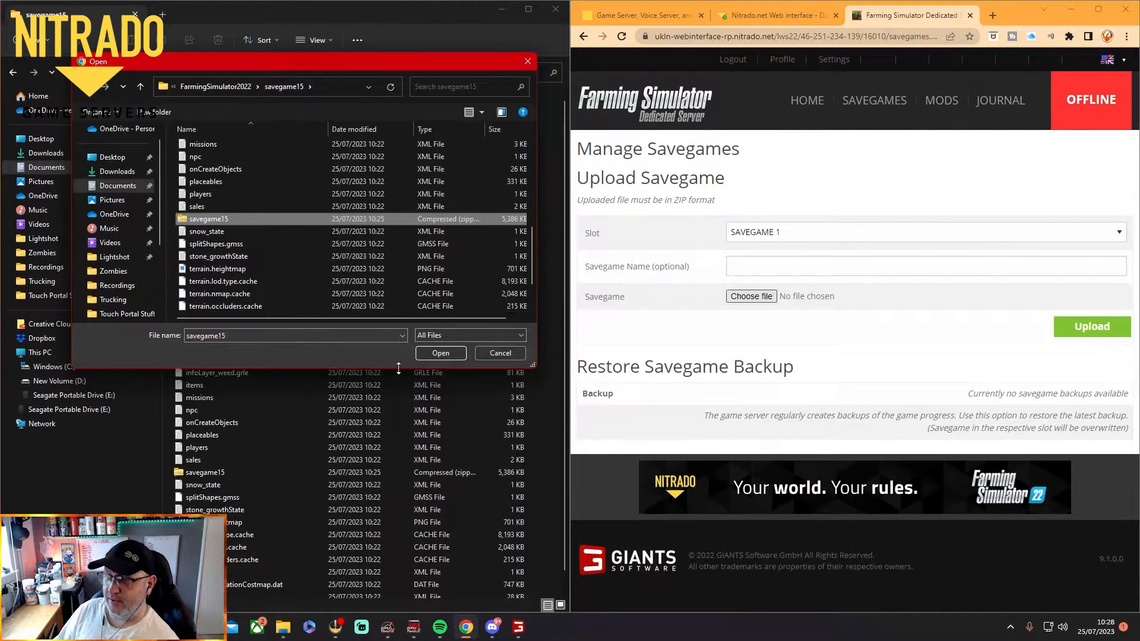
{"action": "left_click", "coordinate": [441, 353]}
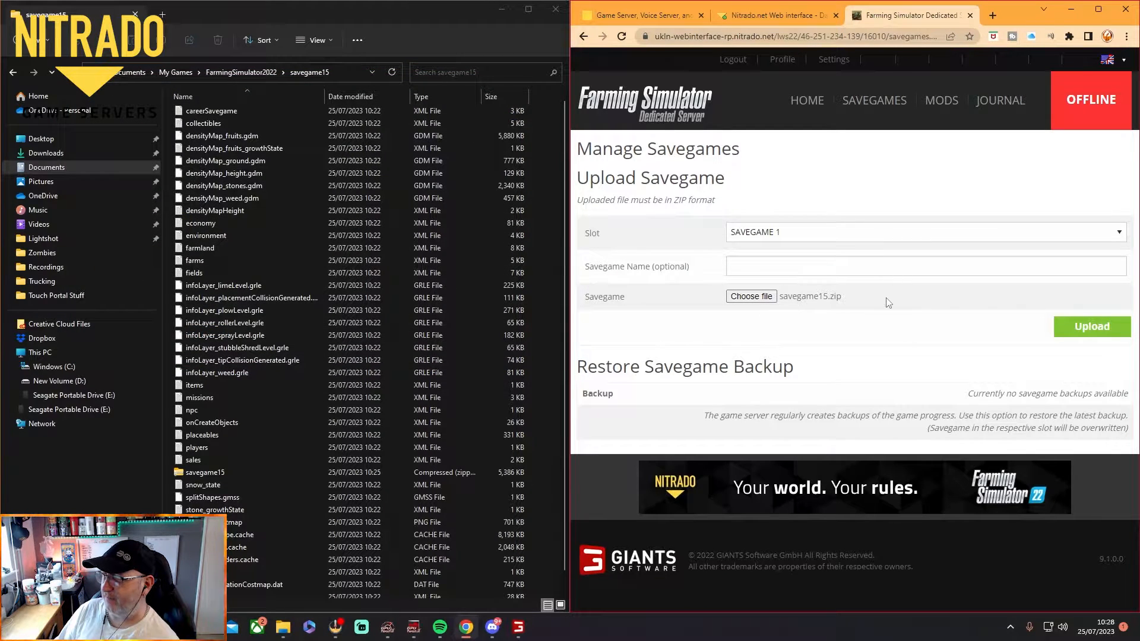
Name the savegame "Court farms" and upload it to slot SAVEGAME 1.
{"action": "left_click", "coordinate": [745, 264]}
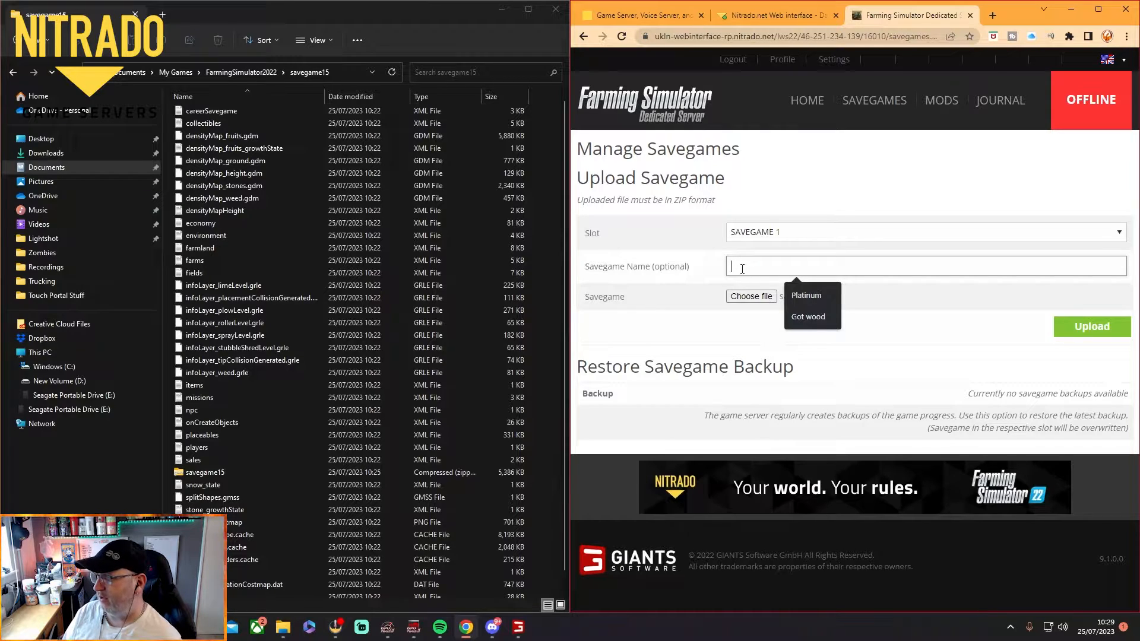
{"action": "type", "text": "C"}
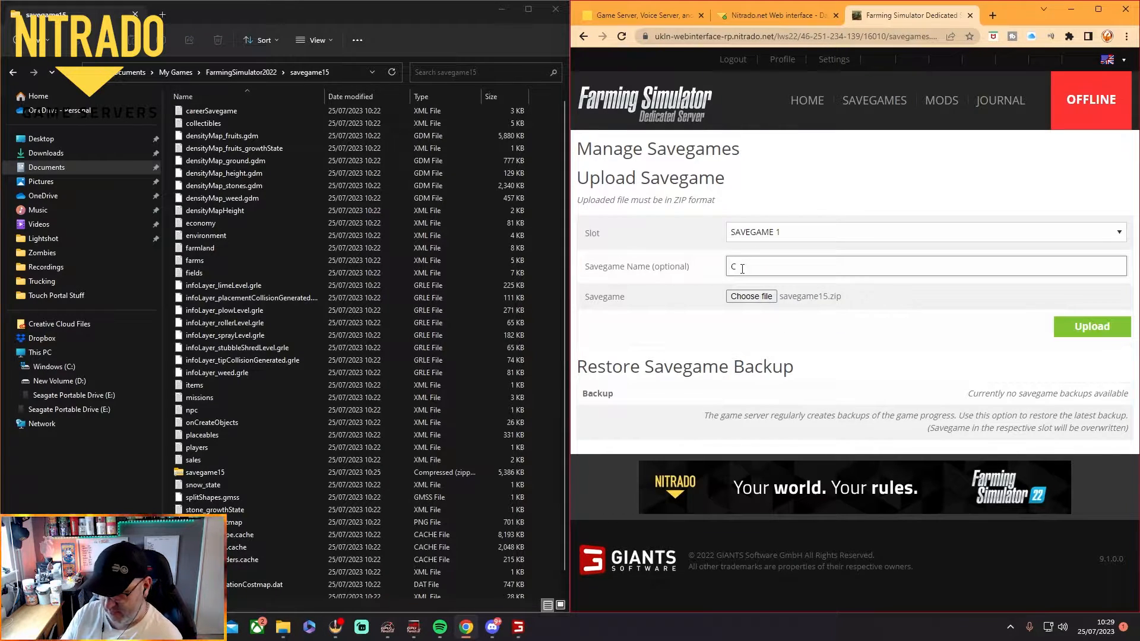
{"action": "type", "text": "ont farms"}
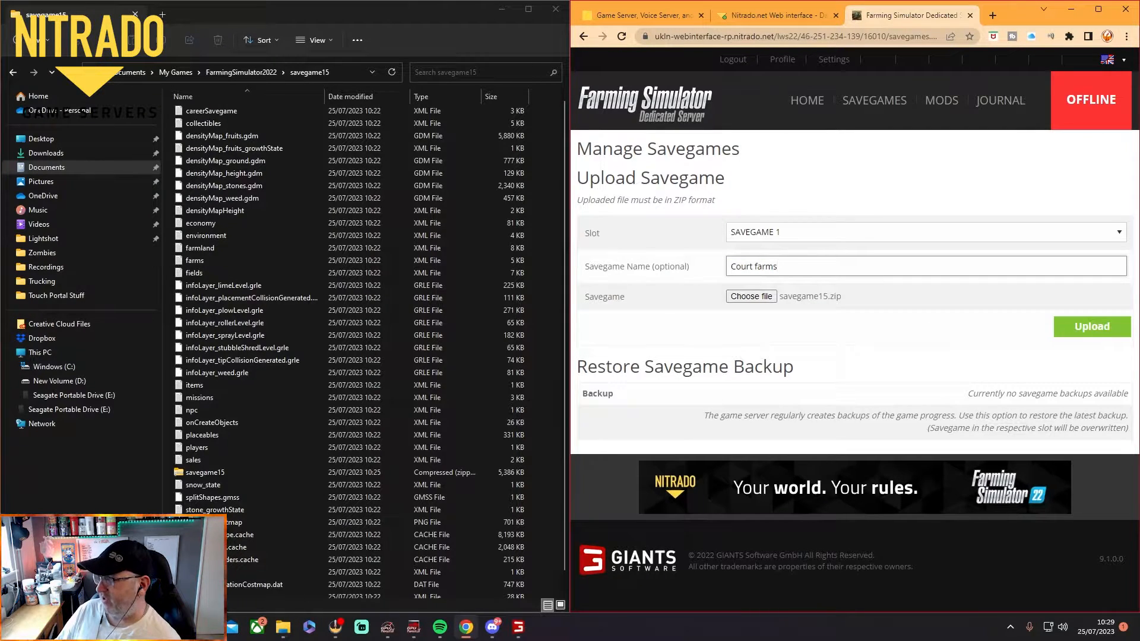
{"action": "left_click", "coordinate": [1084, 331]}
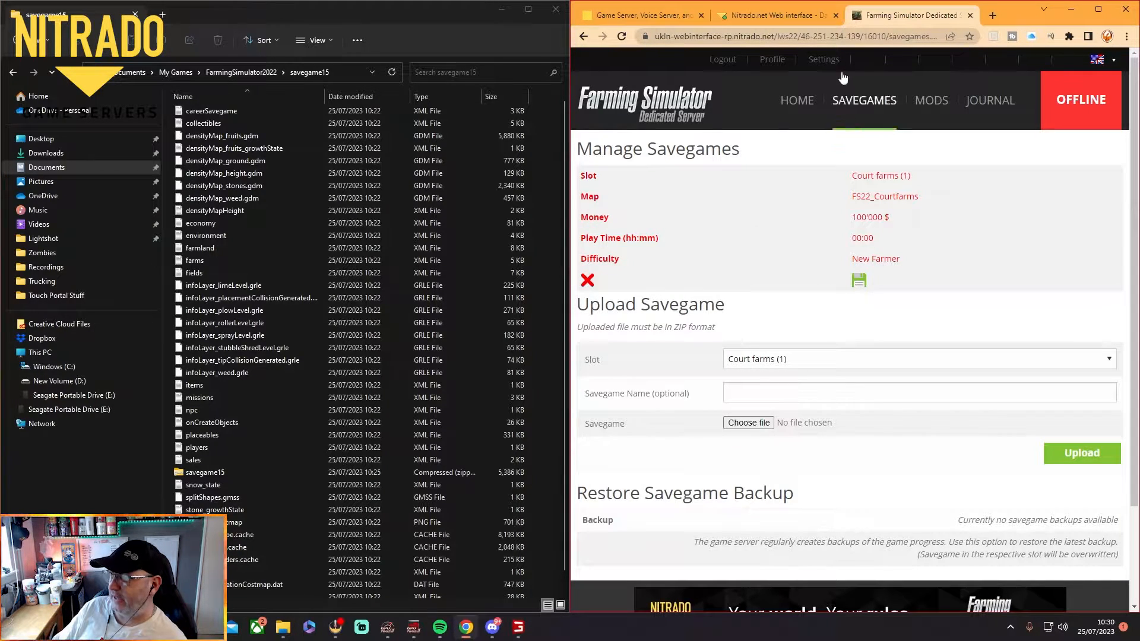
Return to the Home configuration page, check the Savegame Slot options while keeping SAVEGAME 1, and review the mods available for activation.
{"action": "left_click", "coordinate": [801, 106]}
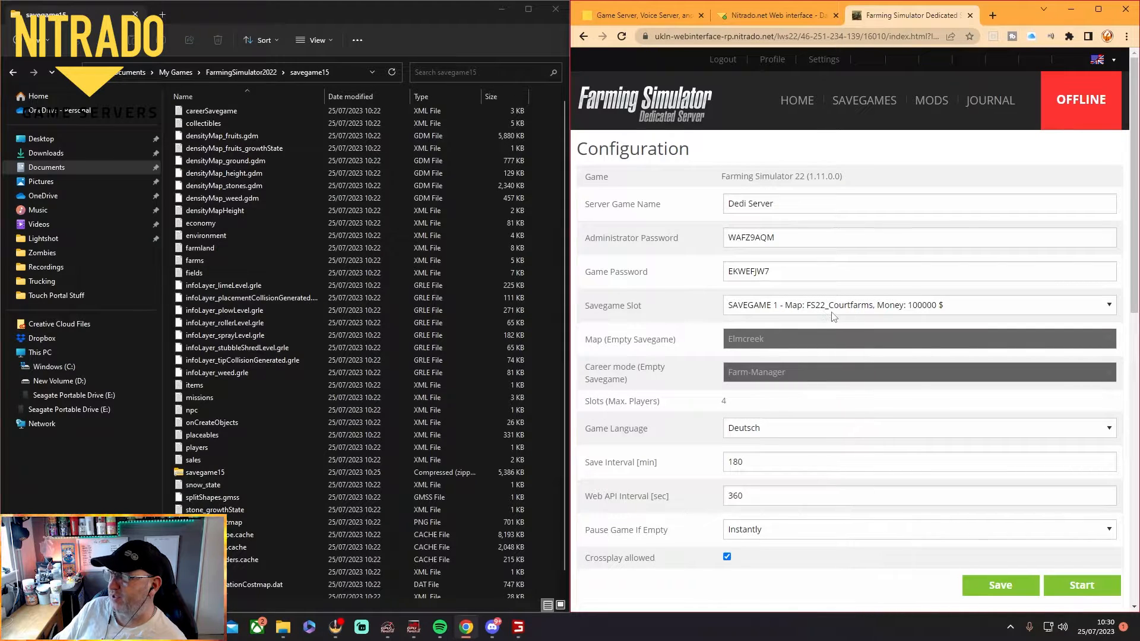
{"action": "left_click", "coordinate": [947, 313]}
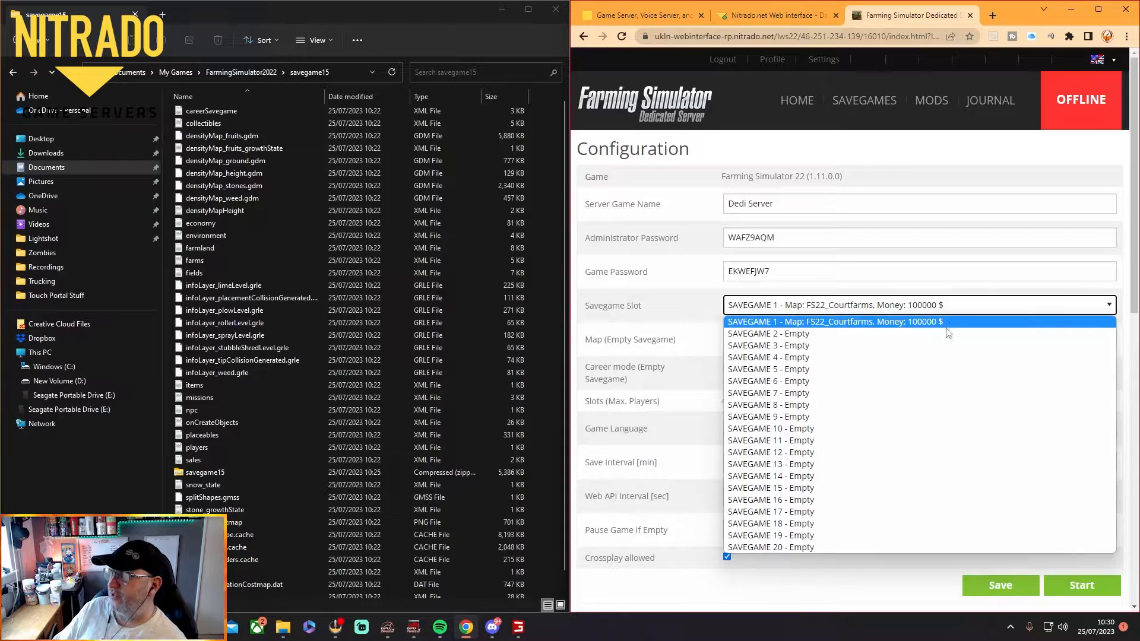
{"action": "left_click", "coordinate": [954, 310]}
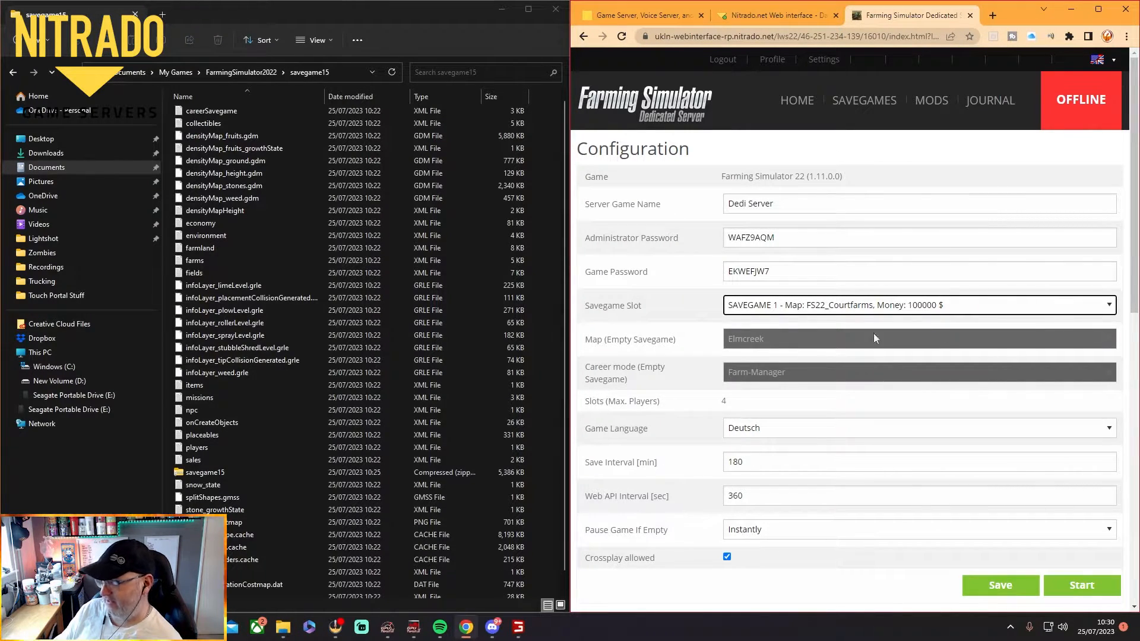
{"action": "scroll", "coordinate": [933, 330], "scroll_direction": "down", "scroll_amount": 9}
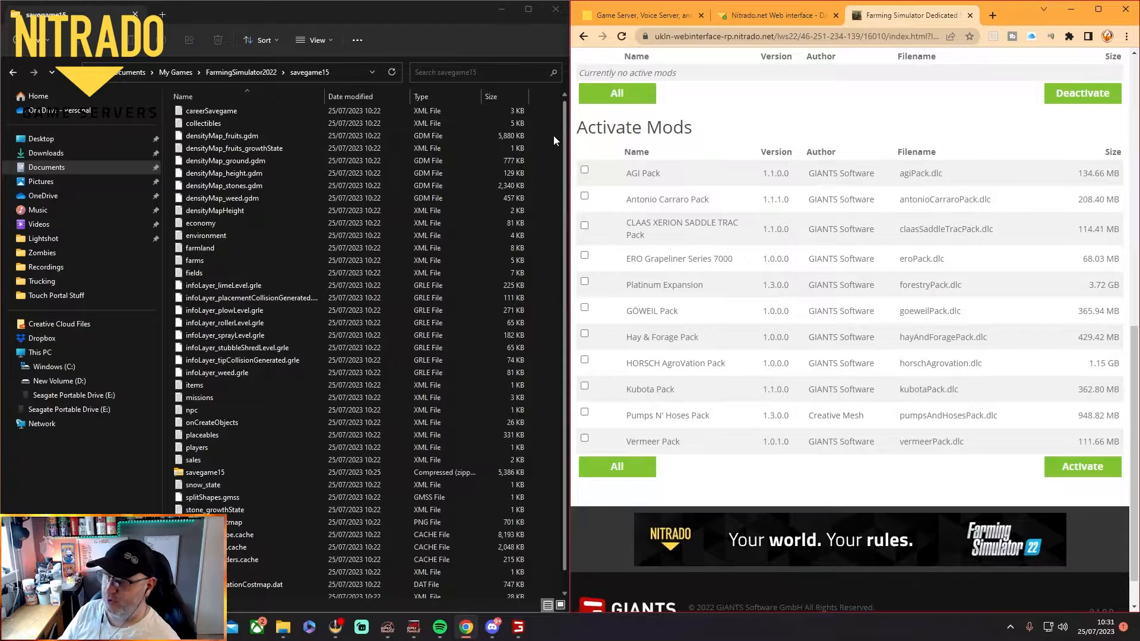
{"action": "scroll", "coordinate": [846, 291], "scroll_direction": "down", "scroll_amount": 1}
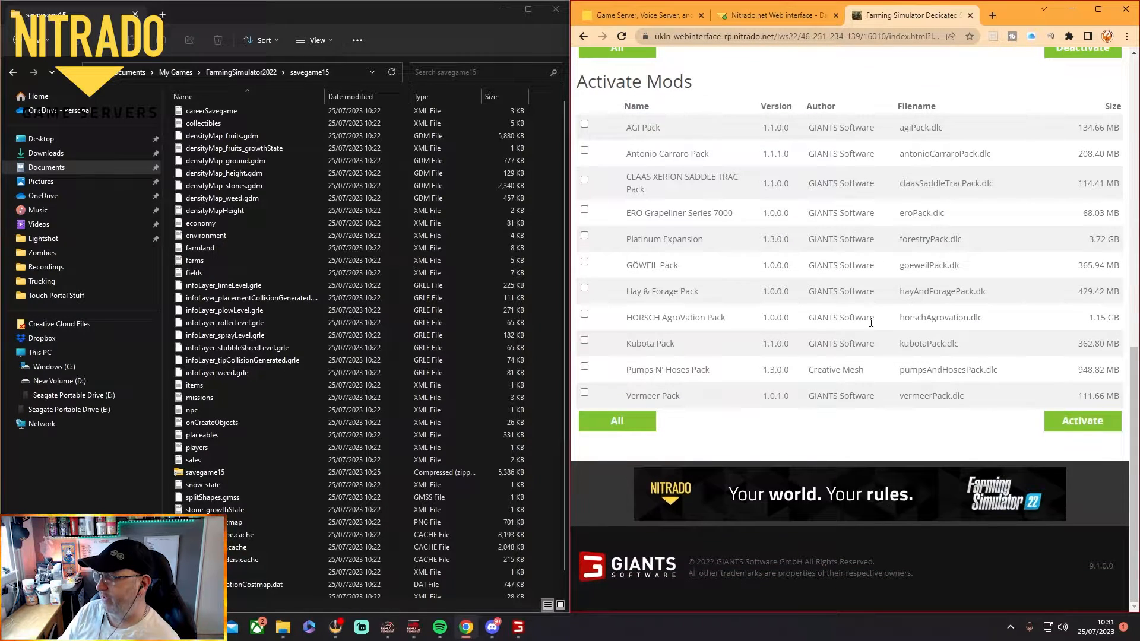
{"action": "scroll", "coordinate": [872, 326], "scroll_direction": "up", "scroll_amount": 5}
{"action": "scroll", "coordinate": [871, 326], "scroll_direction": "up", "scroll_amount": 5}
Go to the Mods page and browse for the mod files to upload in the "New mods fs22" folder on Seagate Portable Drive (E:).
{"action": "left_click", "coordinate": [932, 102]}
{"action": "left_click_drag", "start_coordinate": [1135, 62], "coordinate": [1133, 638]}
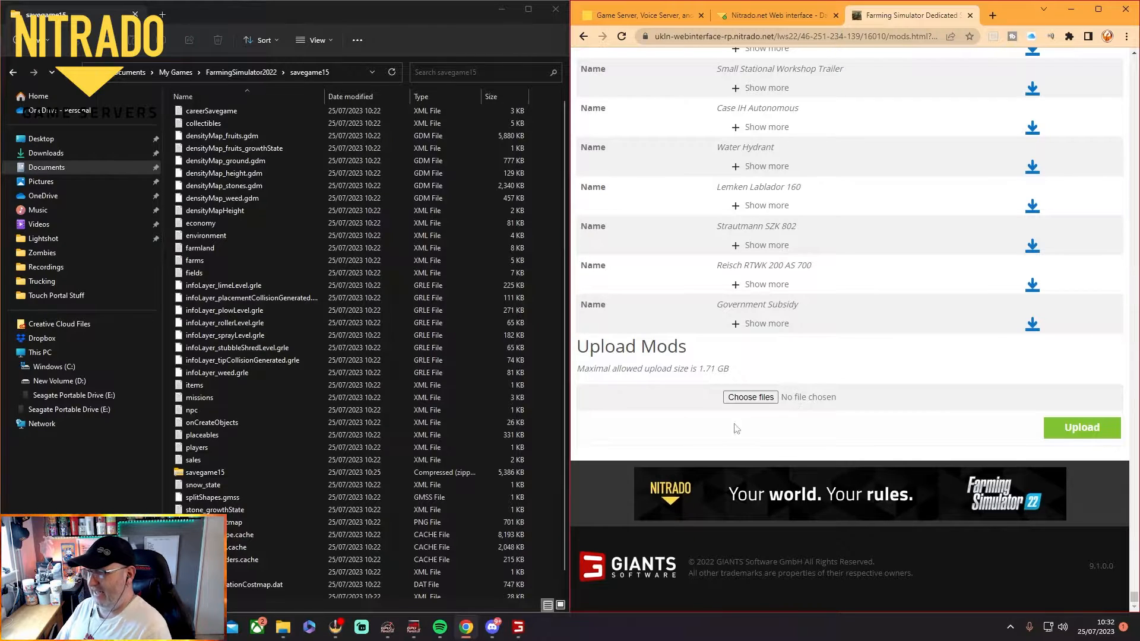
{"action": "left_click", "coordinate": [763, 399]}
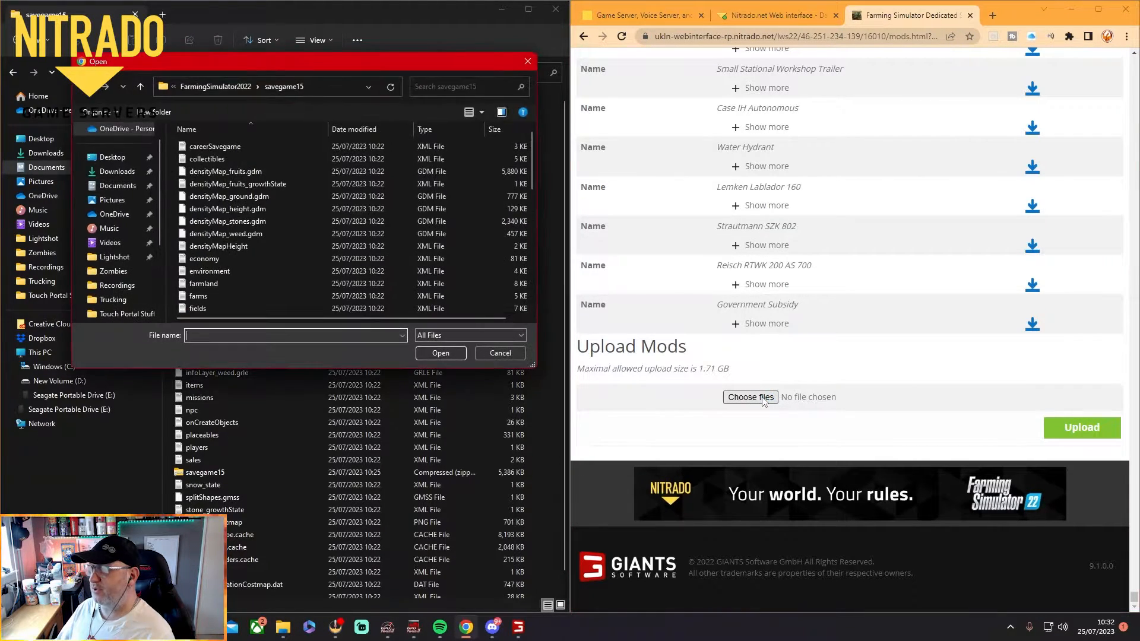
{"action": "left_click", "coordinate": [230, 89]}
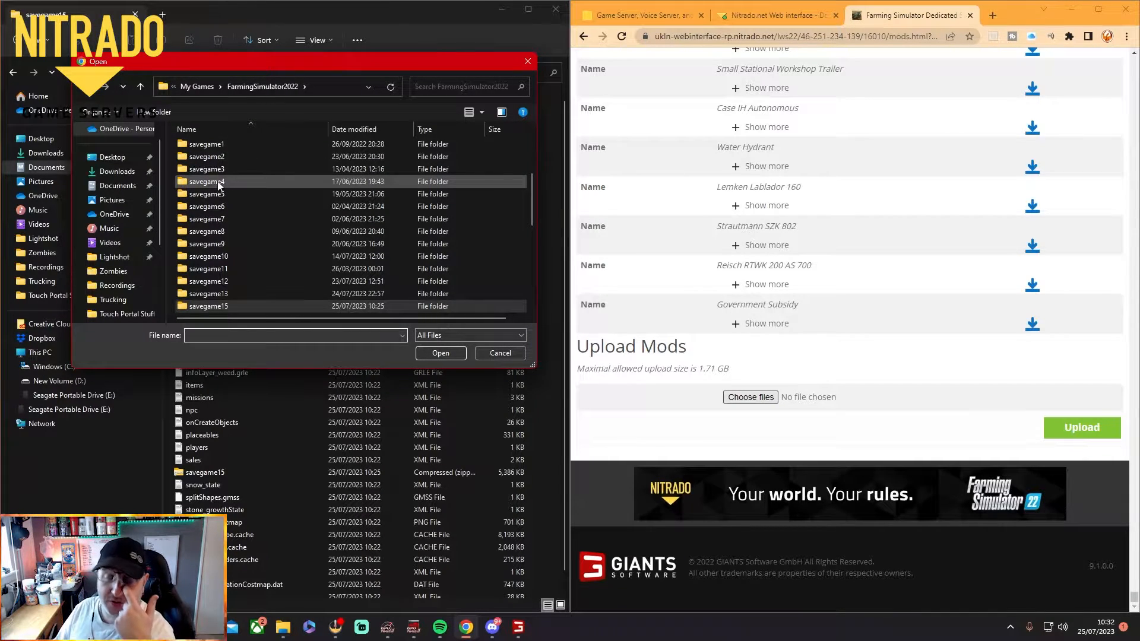
{"action": "scroll", "coordinate": [214, 190], "scroll_direction": "up", "scroll_amount": 4}
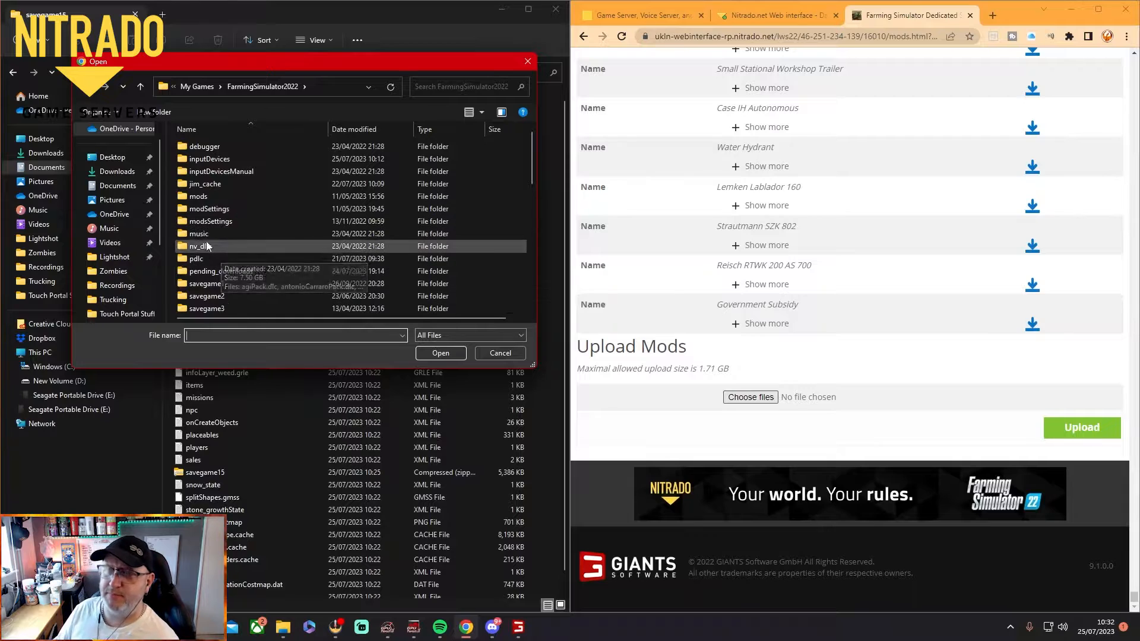
{"action": "double_click", "coordinate": [205, 201]}
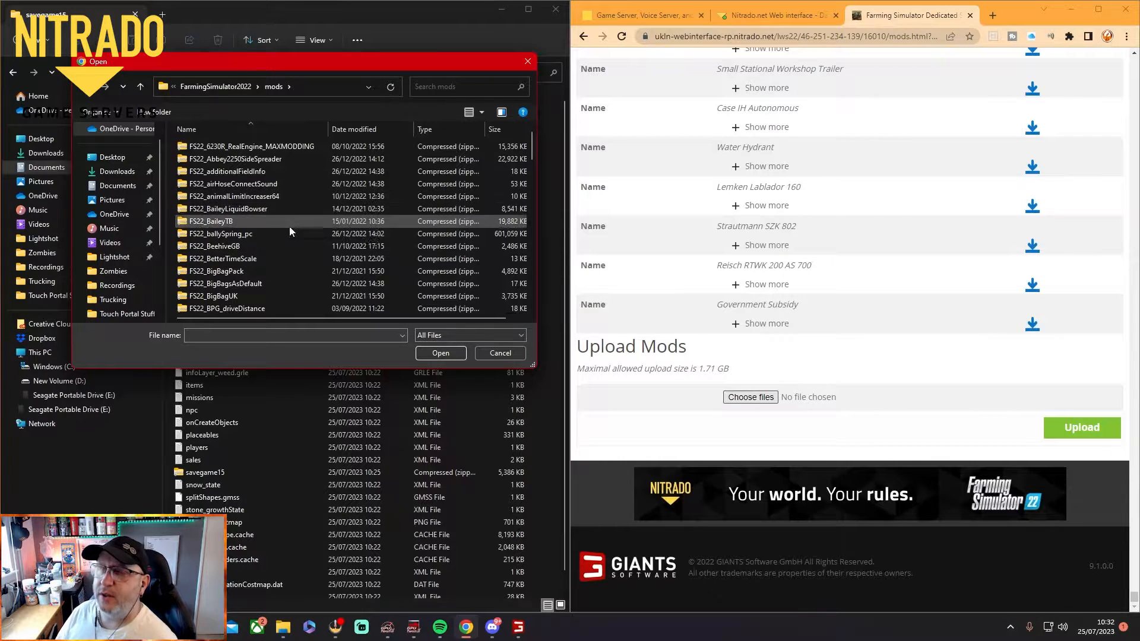
{"action": "scroll", "coordinate": [259, 216], "scroll_direction": "down", "scroll_amount": 3}
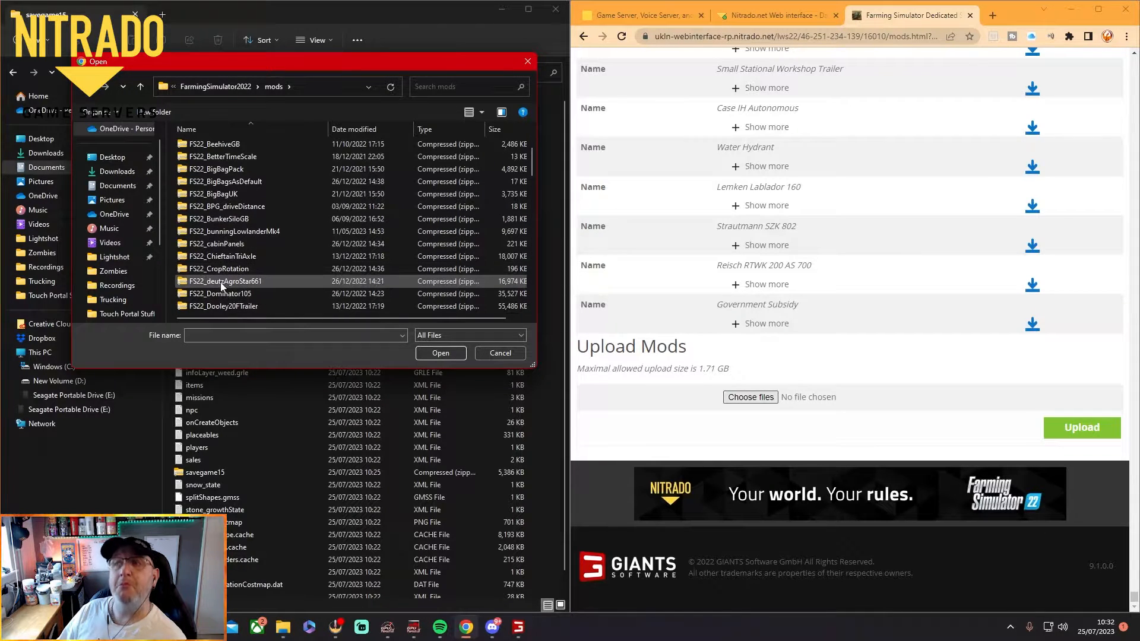
{"action": "scroll", "coordinate": [131, 265], "scroll_direction": "down", "scroll_amount": 1}
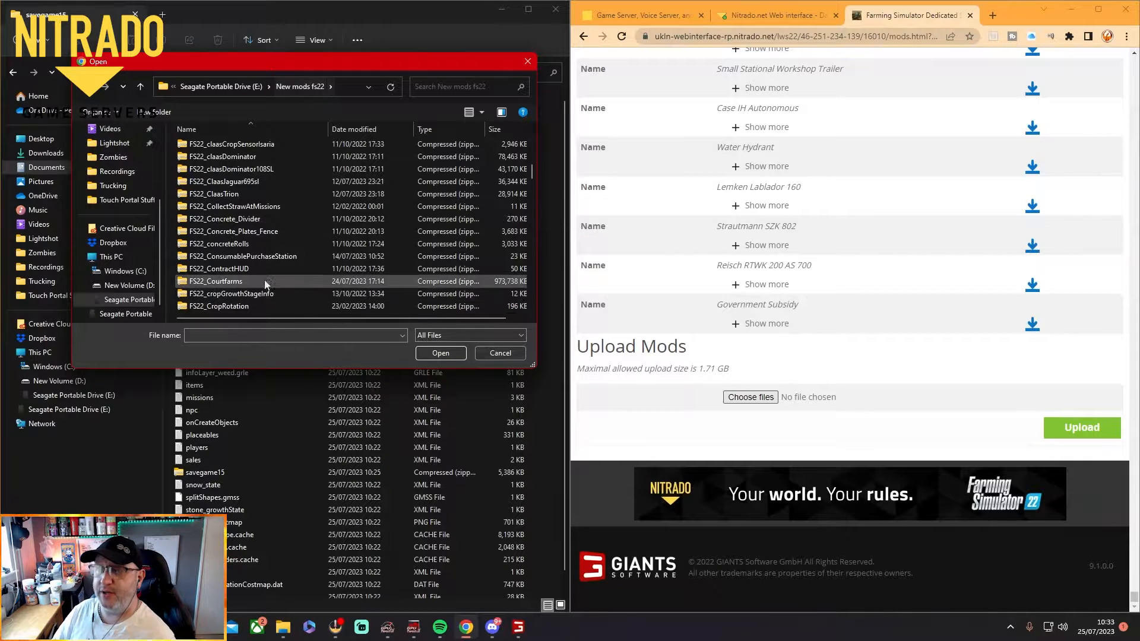
Select the mods FS22_Courtfarms, FS22_ClaasTrion, FS22_Dooley20FTrailer, FS22_EasyDevControls and FS22_exhaustExtension together and upload them to the server.
{"action": "left_click", "coordinate": [225, 284]}
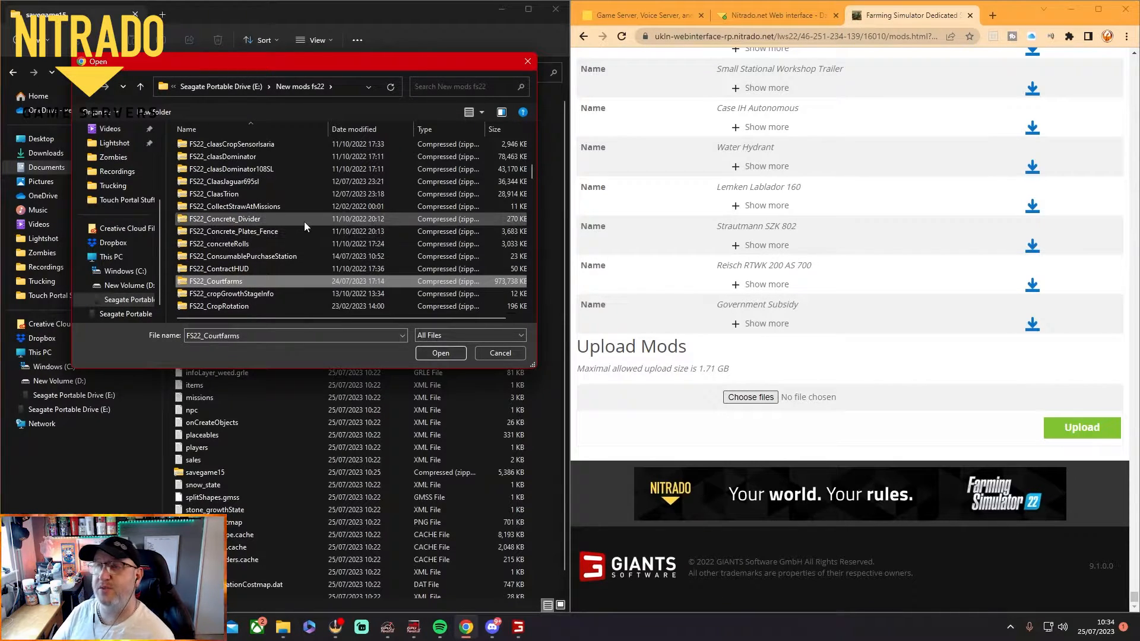
{"action": "left_click", "coordinate": [236, 194], "text": "ctrl"}
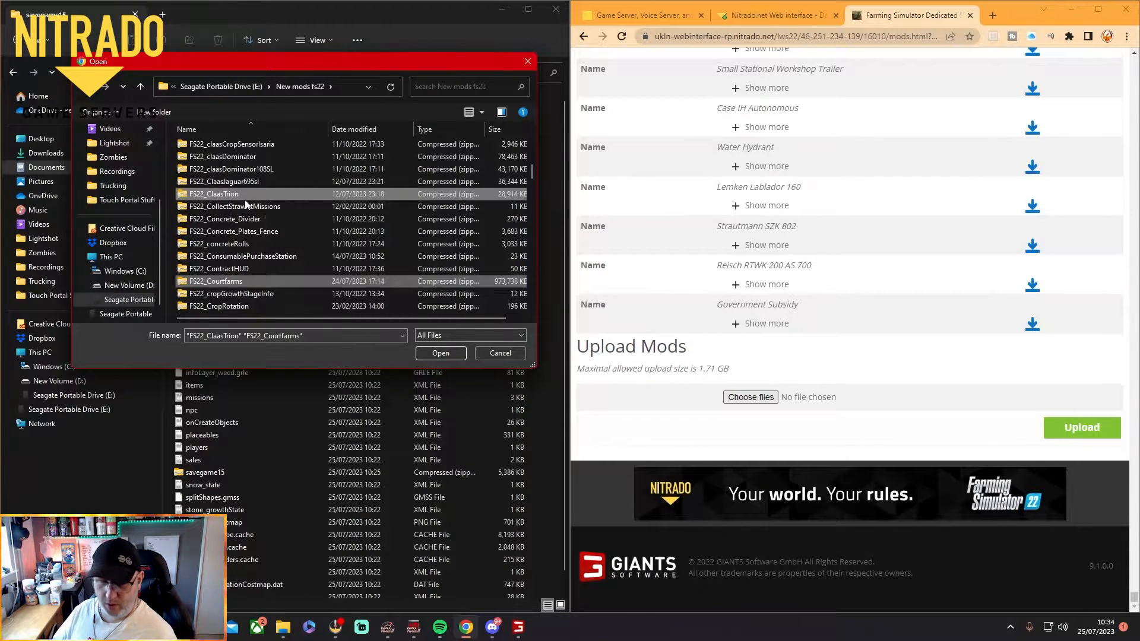
{"action": "scroll", "coordinate": [266, 197], "scroll_direction": "down", "scroll_amount": 2}
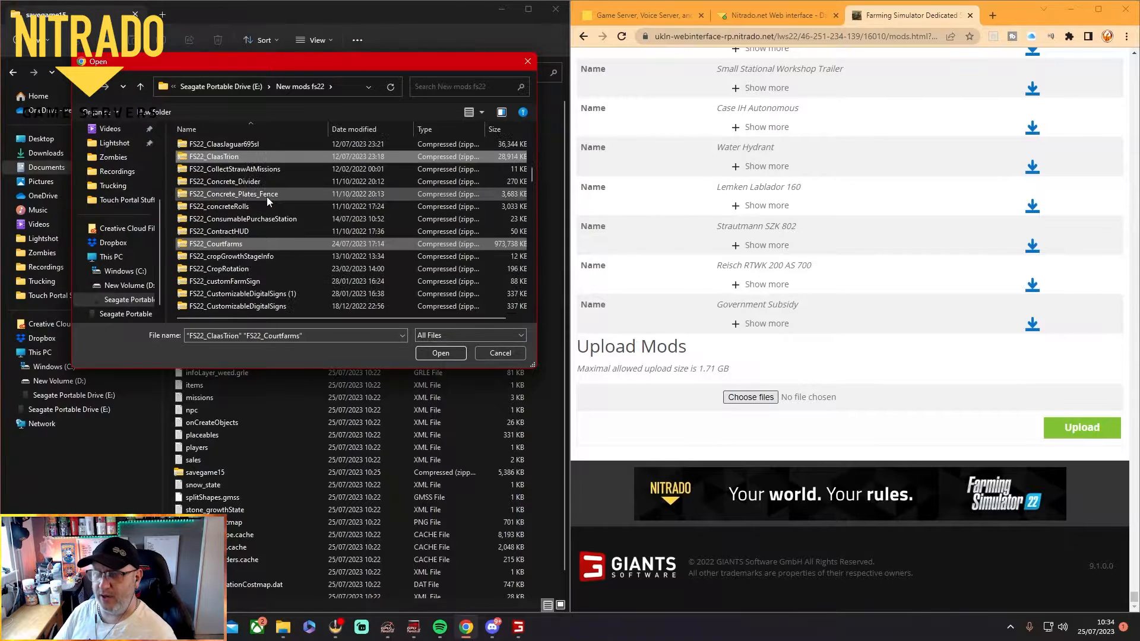
{"action": "left_click", "coordinate": [285, 293], "text": "ctrl"}
{"action": "scroll", "coordinate": [280, 207], "scroll_direction": "down", "scroll_amount": 1}
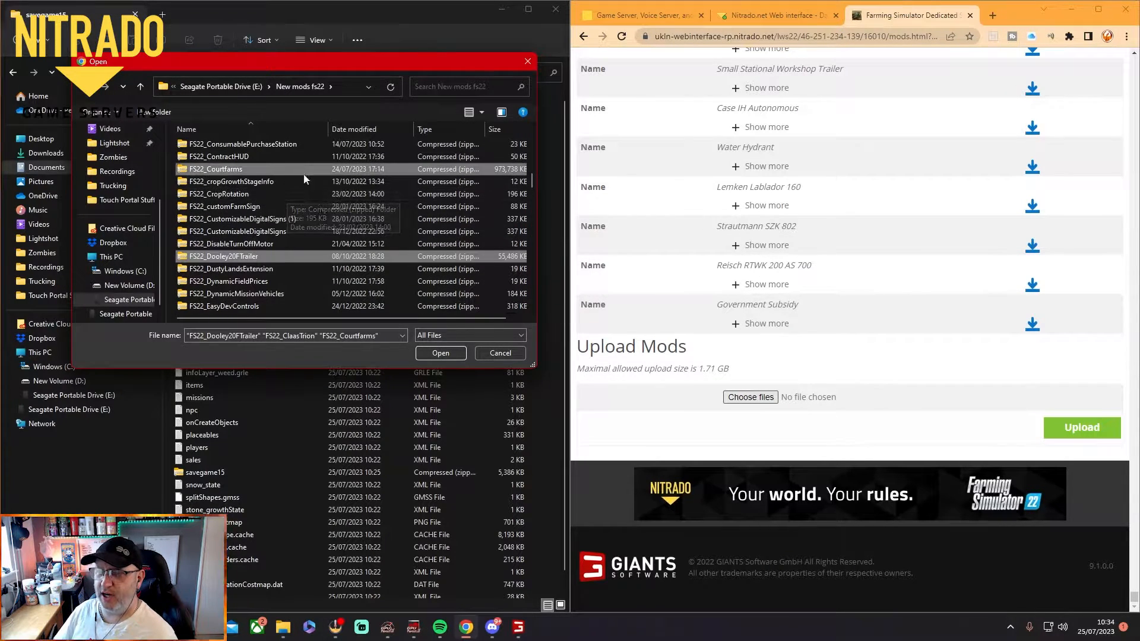
{"action": "left_click", "coordinate": [259, 307], "text": "ctrl"}
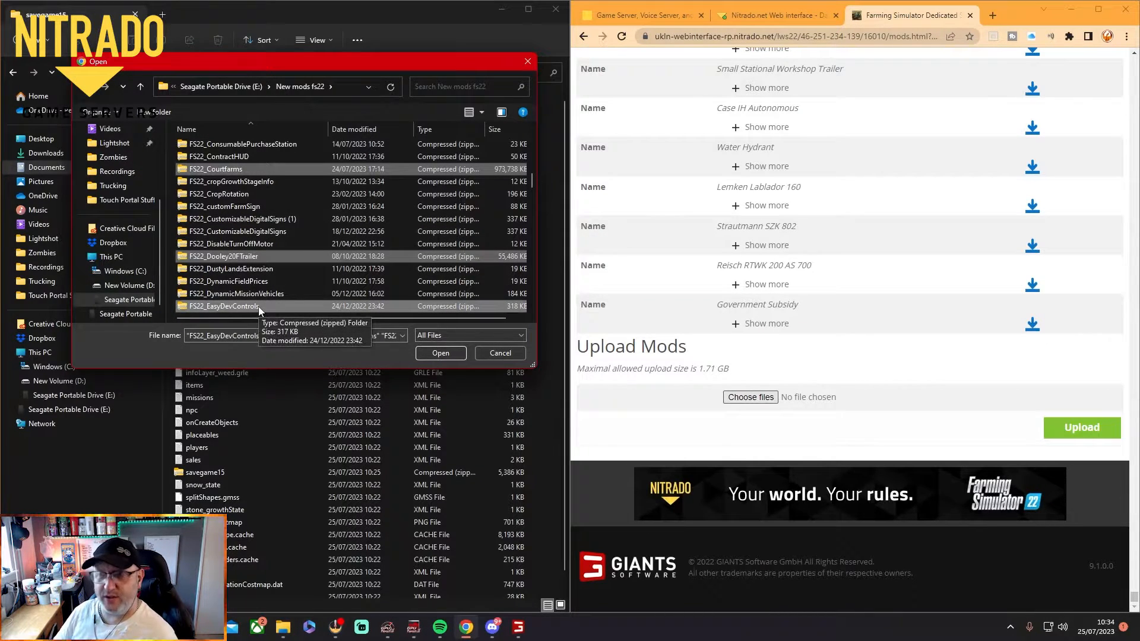
{"action": "scroll", "coordinate": [297, 244], "scroll_direction": "down", "scroll_amount": 1}
{"action": "scroll", "coordinate": [298, 240], "scroll_direction": "down", "scroll_amount": 3}
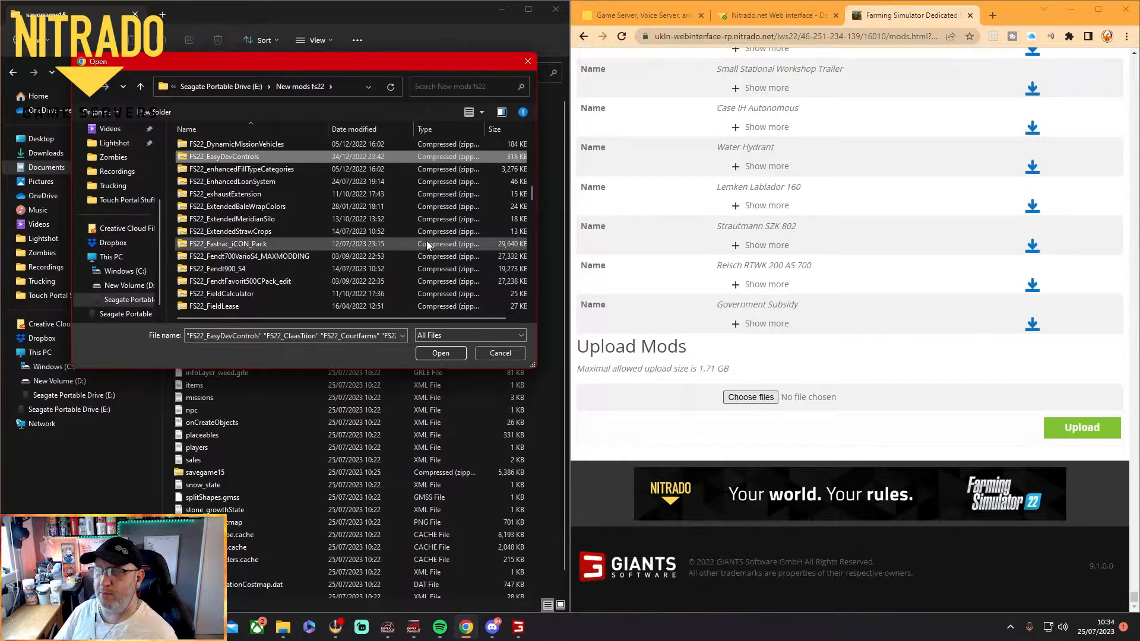
{"action": "left_click", "coordinate": [237, 196], "text": "ctrl"}
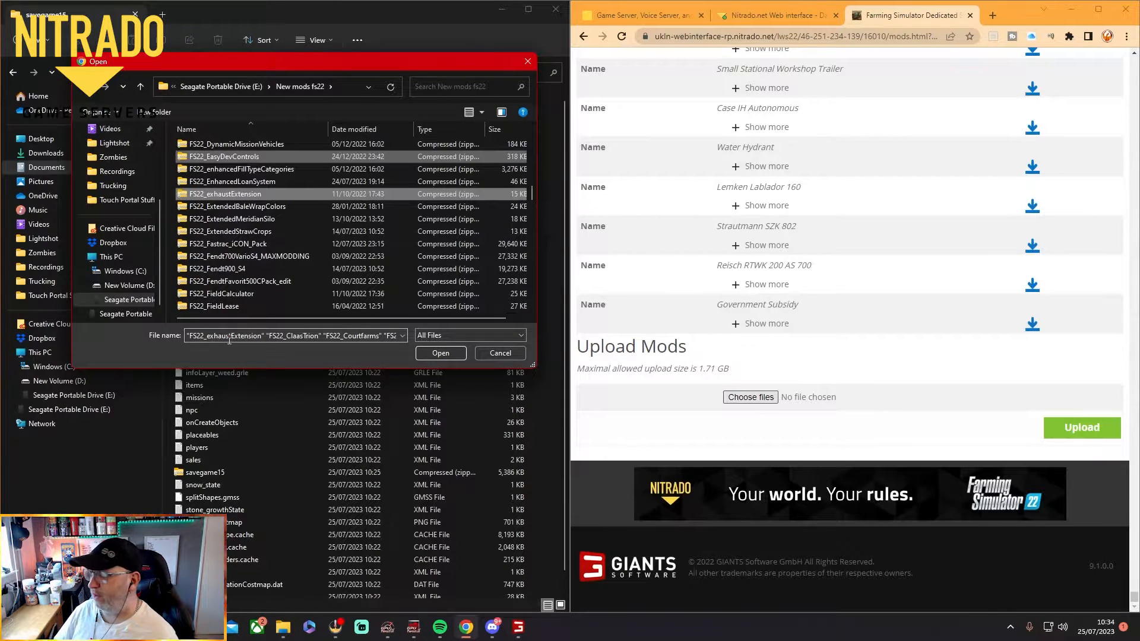
{"action": "left_click", "coordinate": [447, 354]}
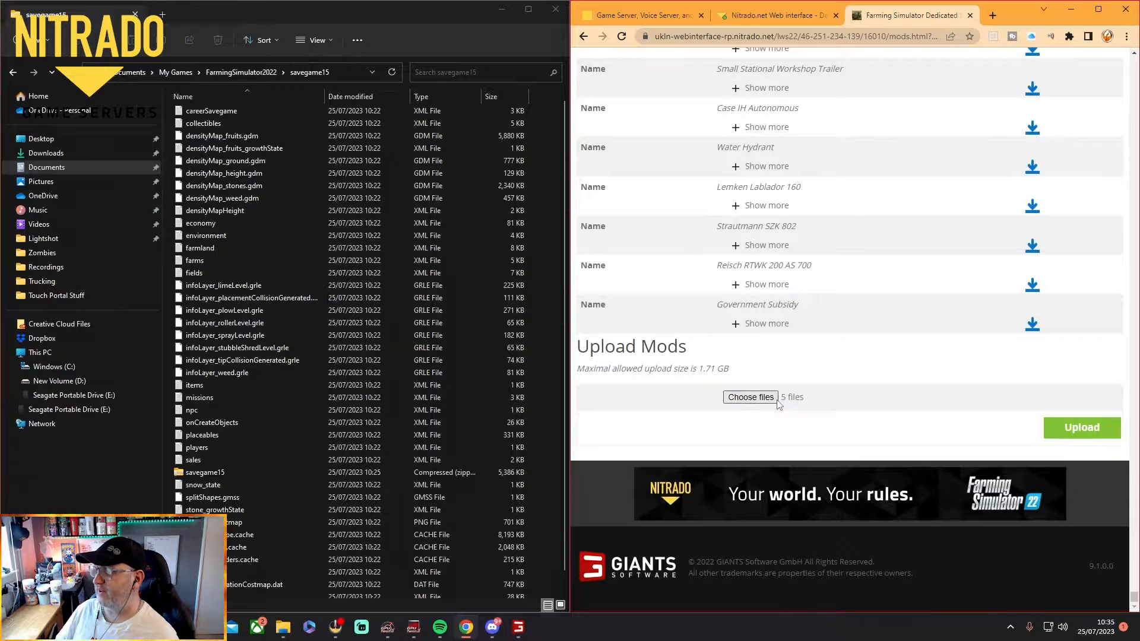
{"action": "left_click", "coordinate": [1080, 433]}
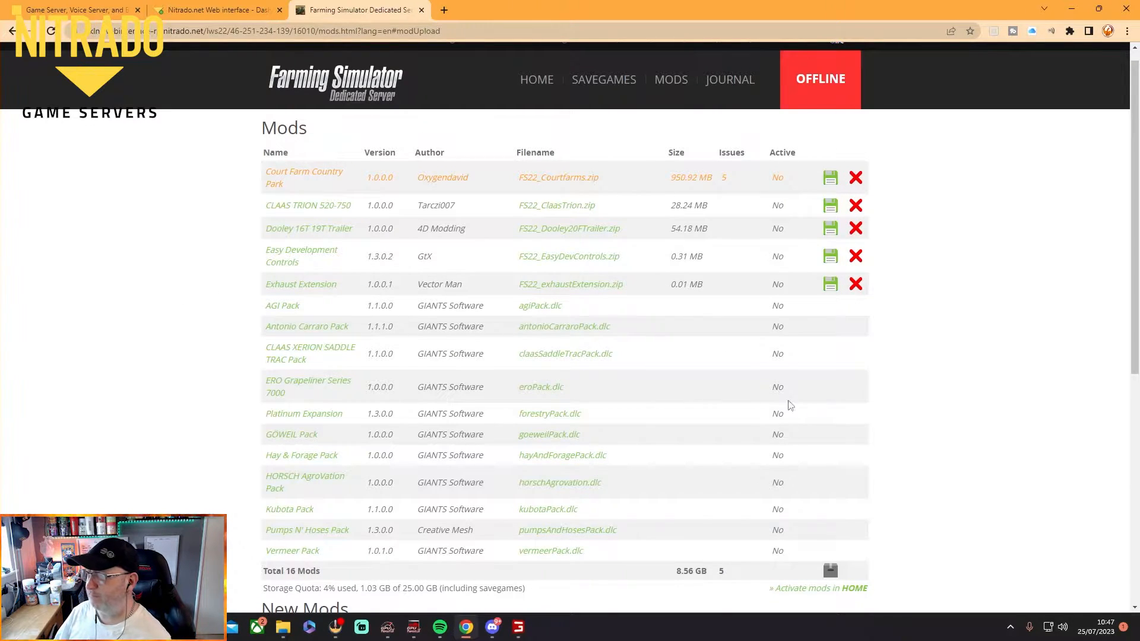
On the Home page, activate Court Farm Country Park, CLAAS TRION 520-750, Dooley 16T 19T Trailer, Easy Development Controls and Exhaust Extension.
{"action": "scroll", "coordinate": [900, 493], "scroll_direction": "down", "scroll_amount": 1}
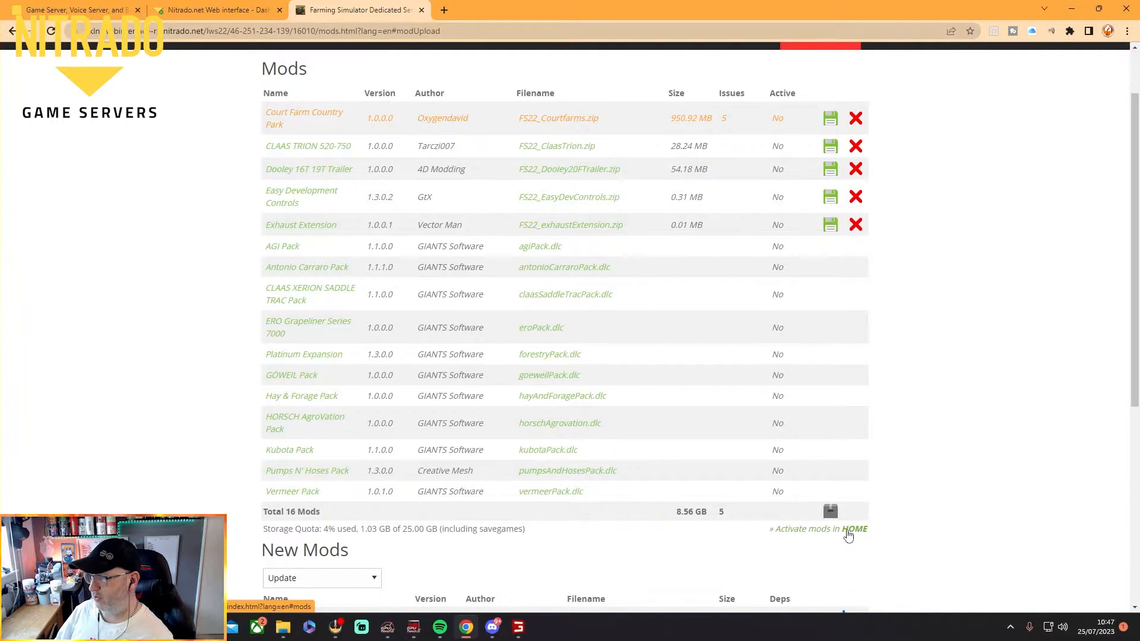
{"action": "left_click", "coordinate": [853, 529]}
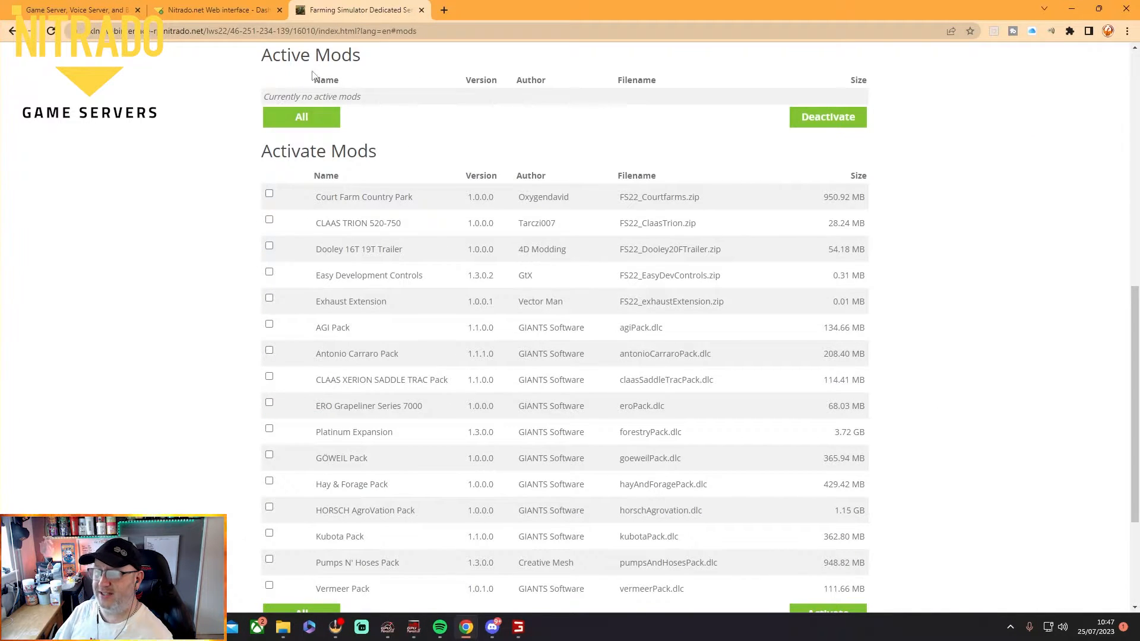
{"action": "scroll", "coordinate": [909, 292], "scroll_direction": "down", "scroll_amount": 1}
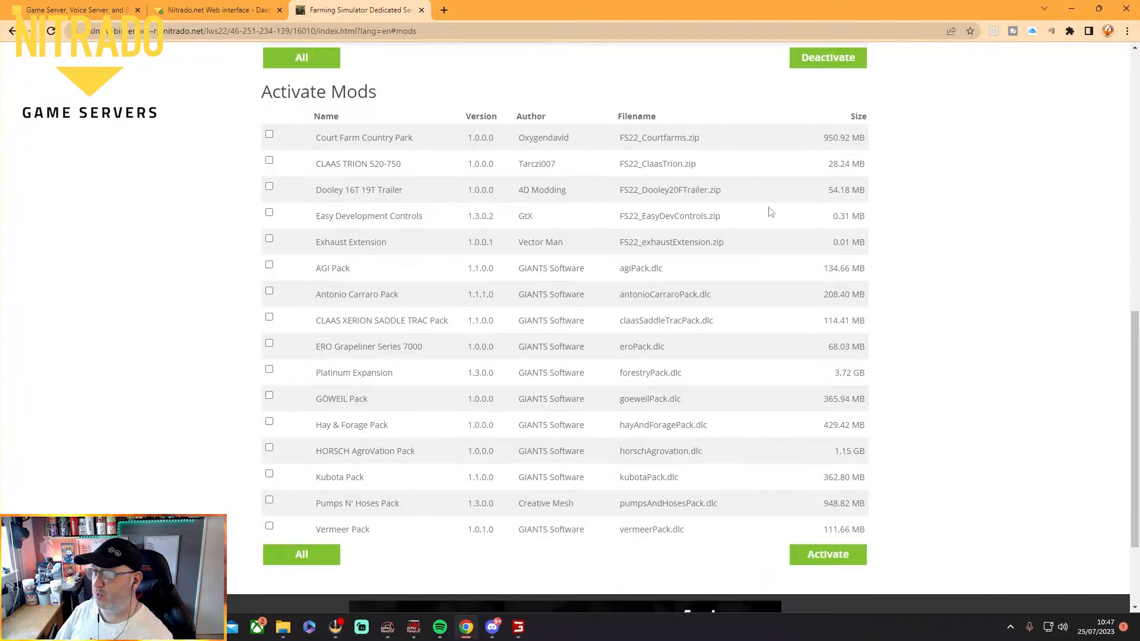
{"action": "left_click", "coordinate": [270, 135]}
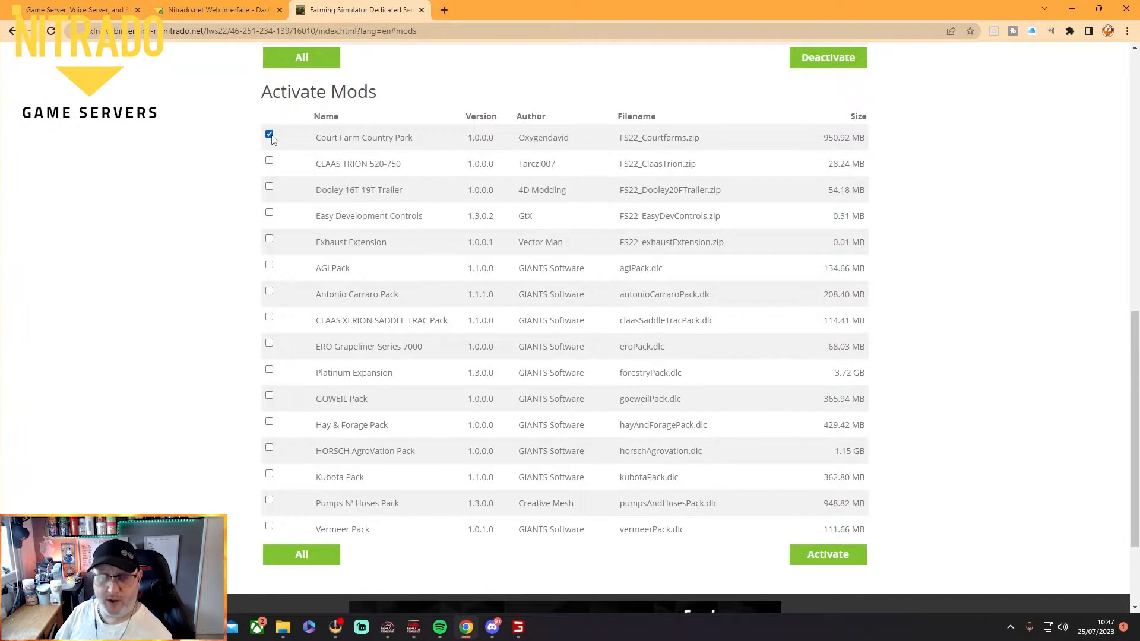
{"action": "left_click", "coordinate": [269, 160]}
{"action": "left_click", "coordinate": [269, 187]}
{"action": "left_click", "coordinate": [269, 239]}
{"action": "left_click", "coordinate": [270, 213]}
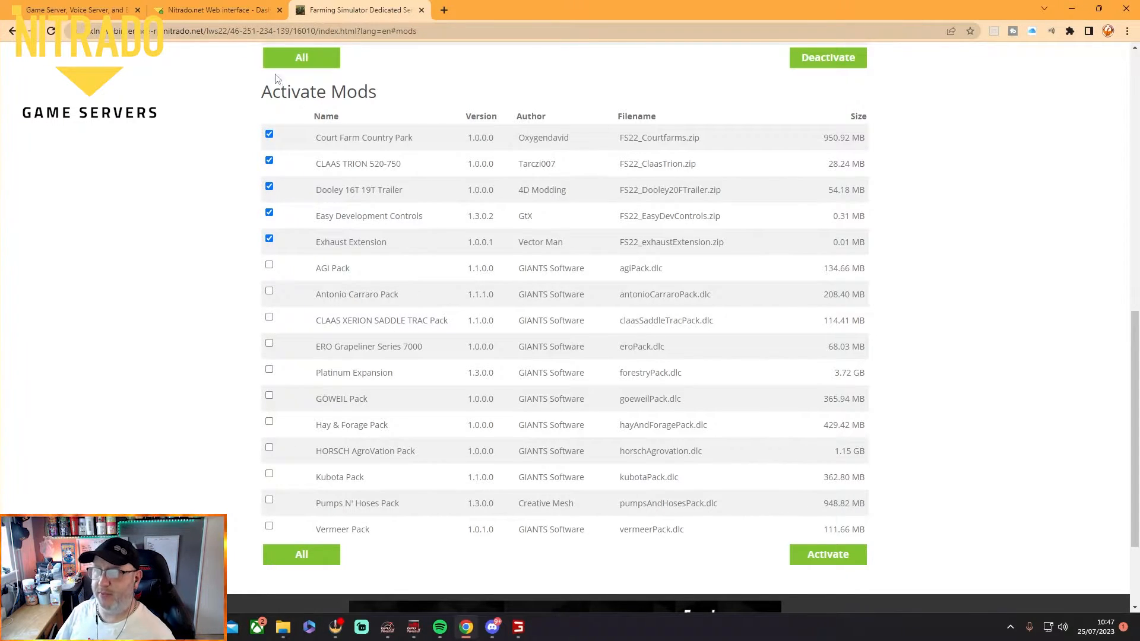
{"action": "scroll", "coordinate": [926, 222], "scroll_direction": "down", "scroll_amount": 2}
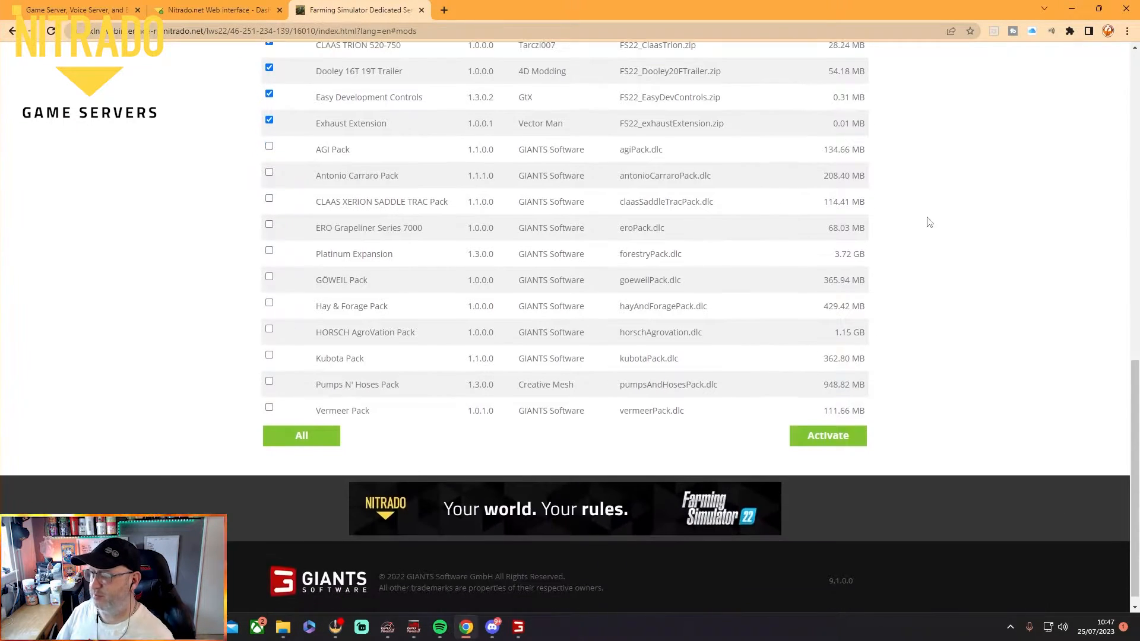
{"action": "left_click", "coordinate": [830, 437]}
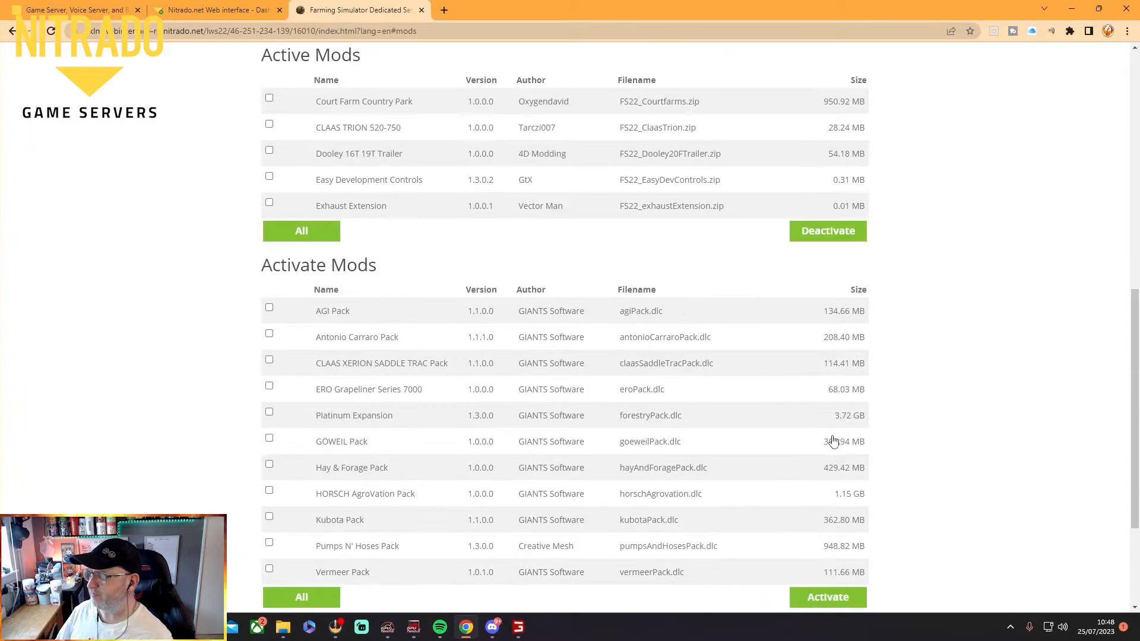
Review the active mods, the DLC packs available for activation and the server configuration settings.
{"action": "scroll", "coordinate": [186, 336], "scroll_direction": "up", "scroll_amount": 2}
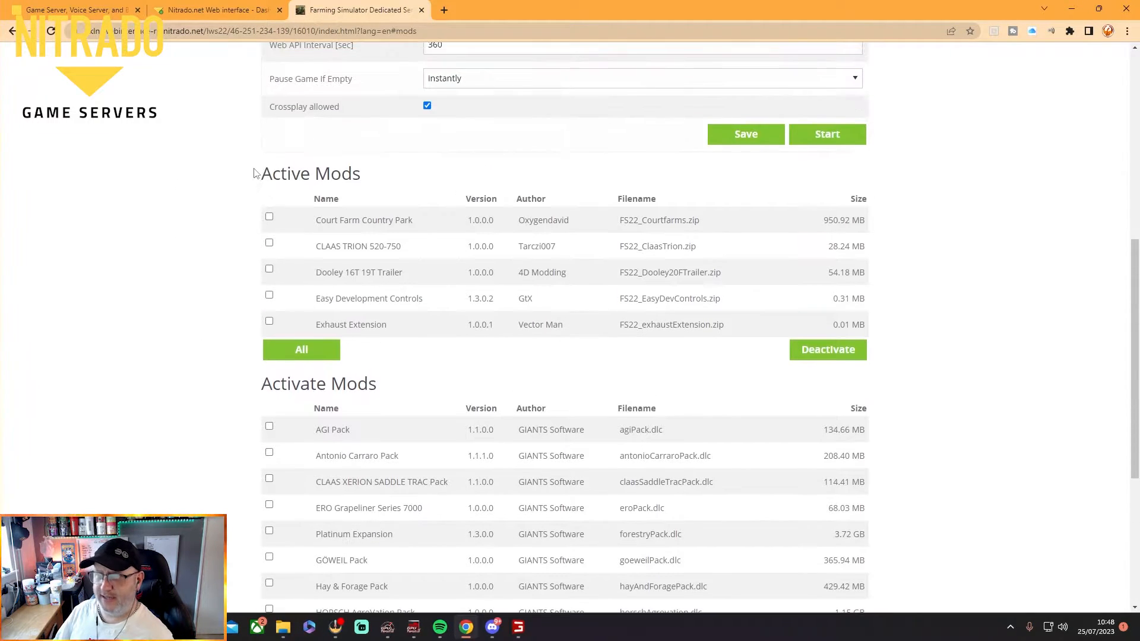
{"action": "scroll", "coordinate": [787, 113], "scroll_direction": "down", "scroll_amount": 1}
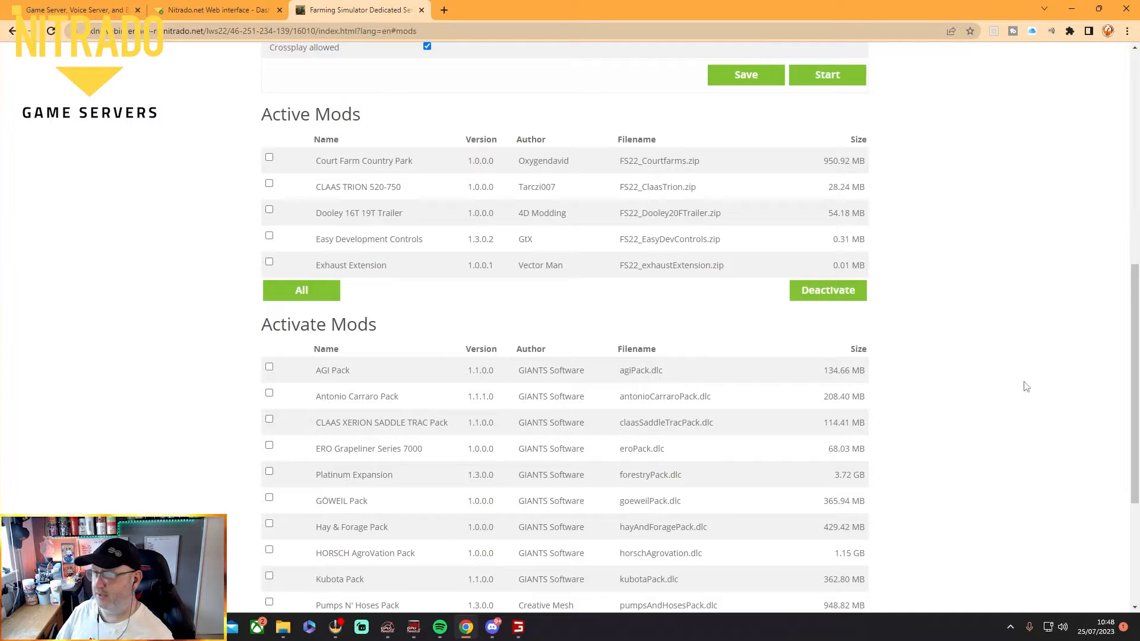
{"action": "scroll", "coordinate": [941, 346], "scroll_direction": "down", "scroll_amount": 3}
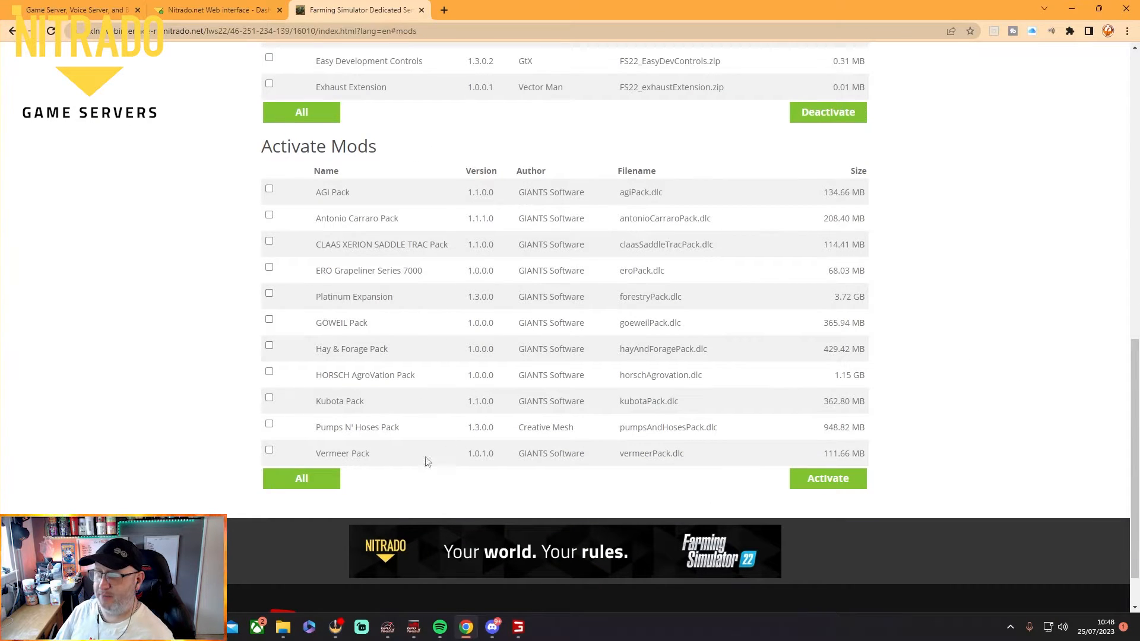
{"action": "scroll", "coordinate": [967, 357], "scroll_direction": "up", "scroll_amount": 4}
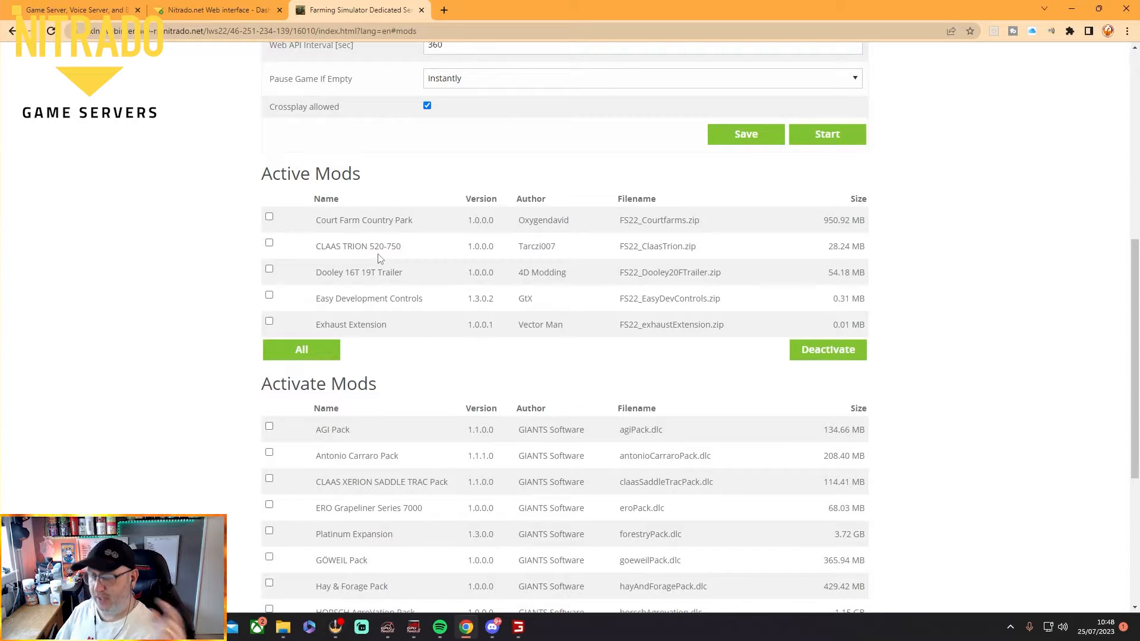
{"action": "scroll", "coordinate": [1058, 386], "scroll_direction": "up", "scroll_amount": 5}
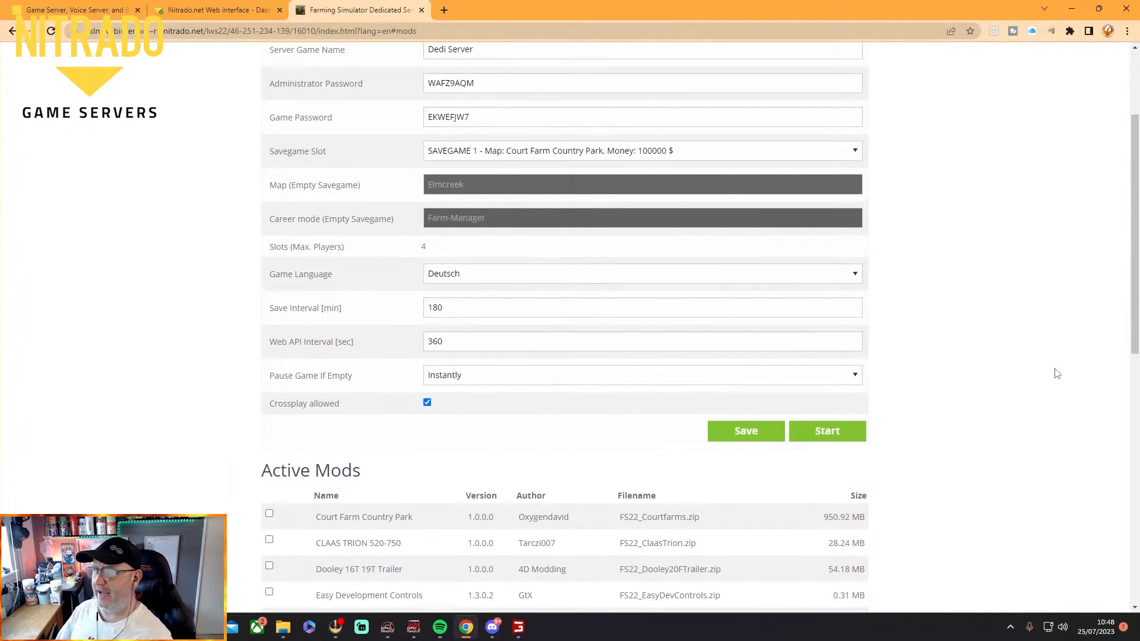
{"action": "scroll", "coordinate": [1057, 372], "scroll_direction": "up", "scroll_amount": 2}
Replace the server game name with "GD sponsored Video".
{"action": "scroll", "coordinate": [1056, 369], "scroll_direction": "down", "scroll_amount": 1}
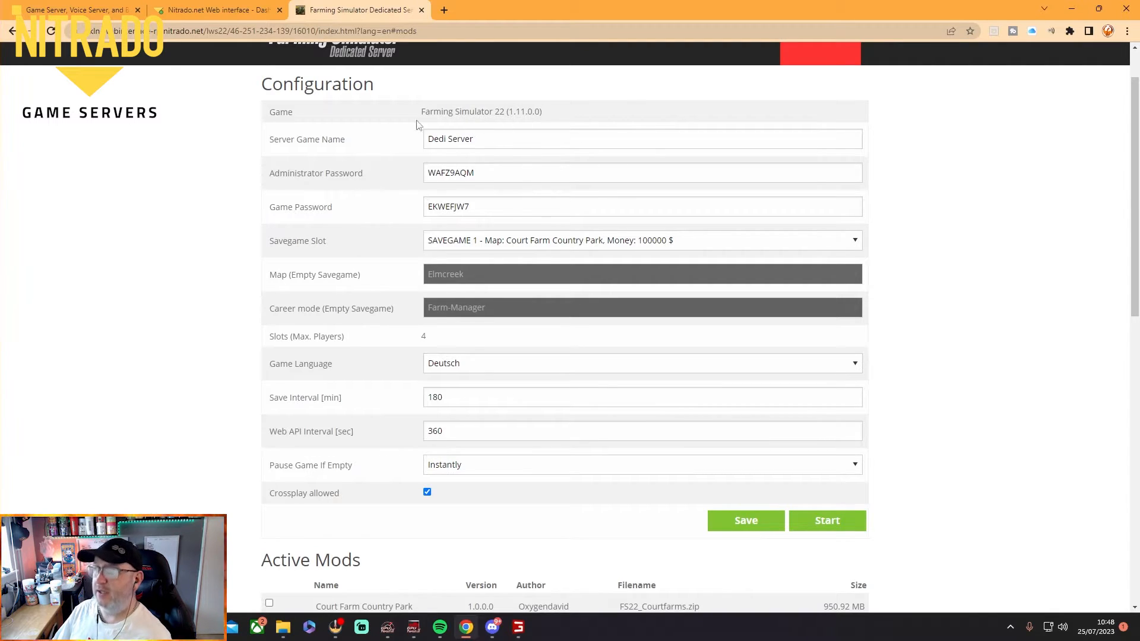
{"action": "left_click", "coordinate": [492, 139]}
{"action": "key", "text": "BackSpace"}
{"action": "key", "text": "BackSpace"}
{"action": "key", "text": "BackSpace"}
{"action": "key", "text": "BackSpace"}
{"action": "key", "text": "BackSpace"}
{"action": "key", "text": "BackSpace"}
{"action": "key", "text": "BackSpace"}
{"action": "key", "text": "BackSpace"}
{"action": "key", "text": "BackSpace"}
{"action": "key", "text": "BackSpace"}
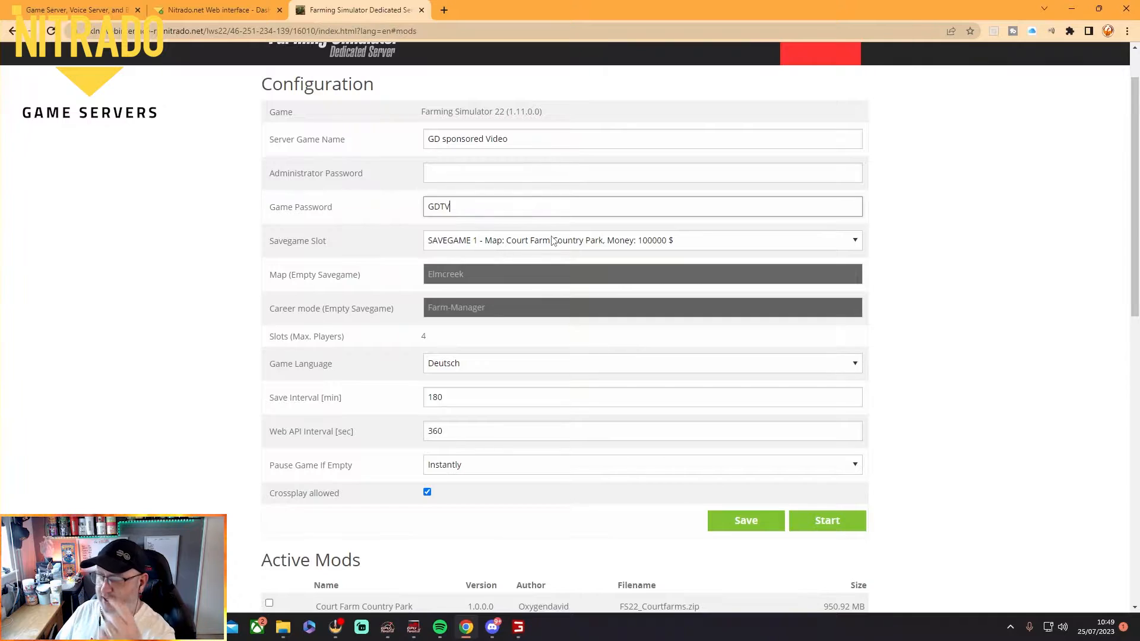
Set the game language to English and the save interval to 30 minutes in the server configuration.
{"action": "left_click", "coordinate": [495, 275]}
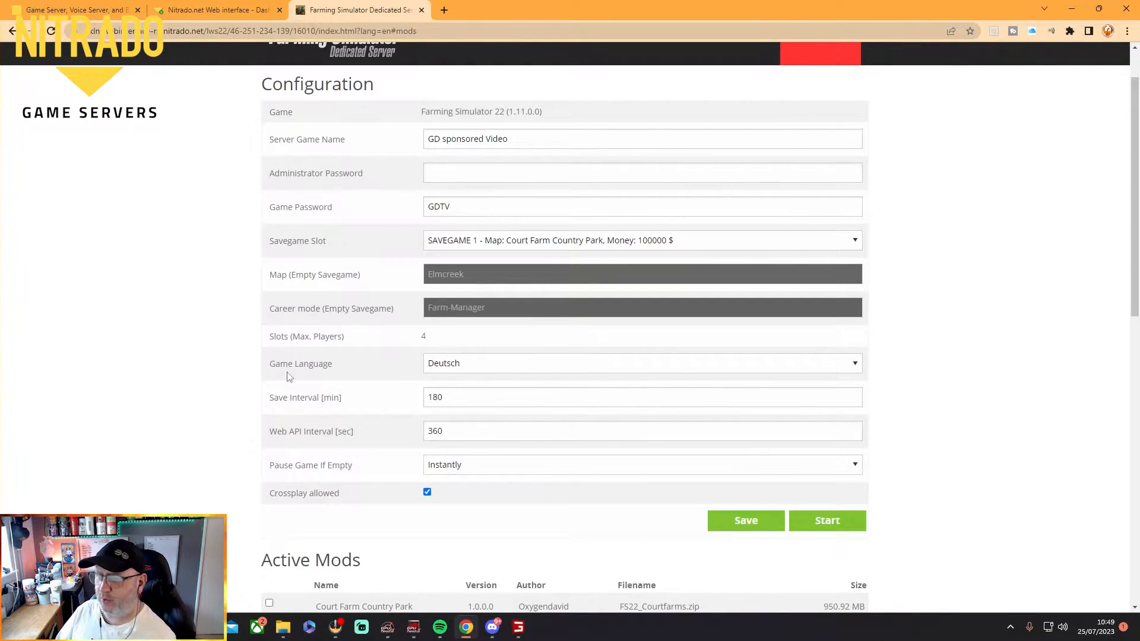
{"action": "left_click", "coordinate": [545, 365]}
{"action": "left_click", "coordinate": [472, 381]}
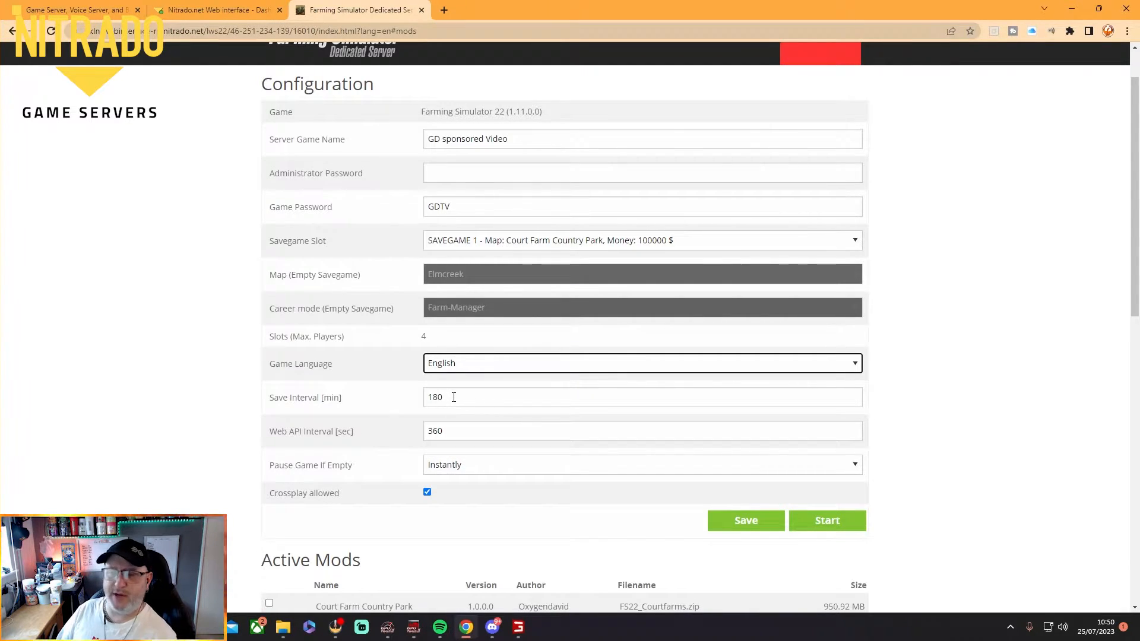
{"action": "key", "text": "Tab"}
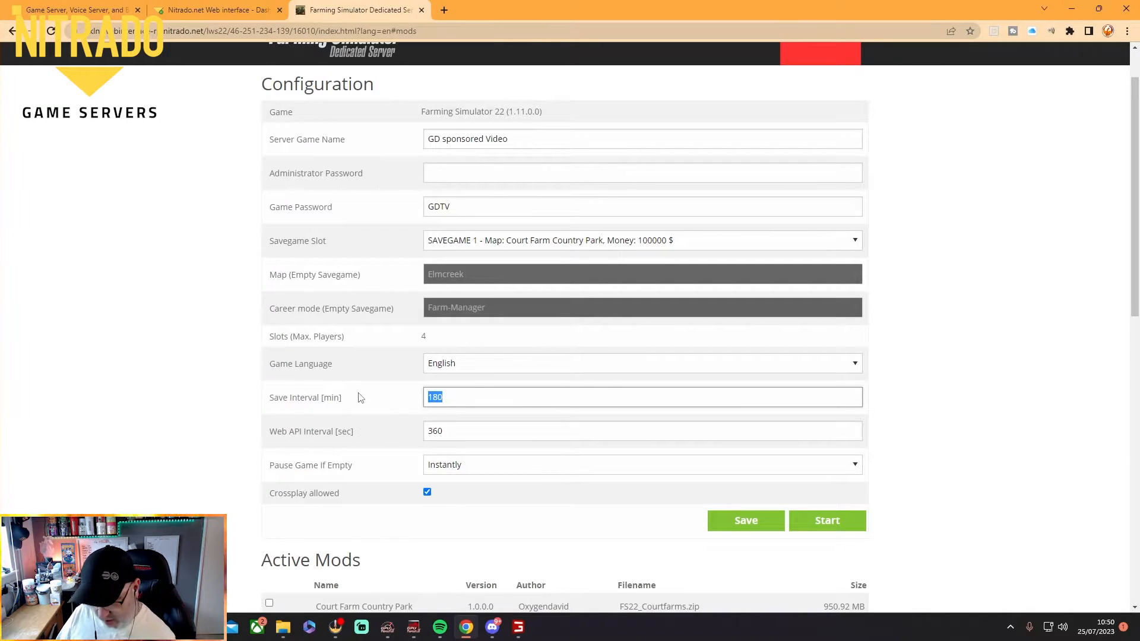
{"action": "type", "text": "30"}
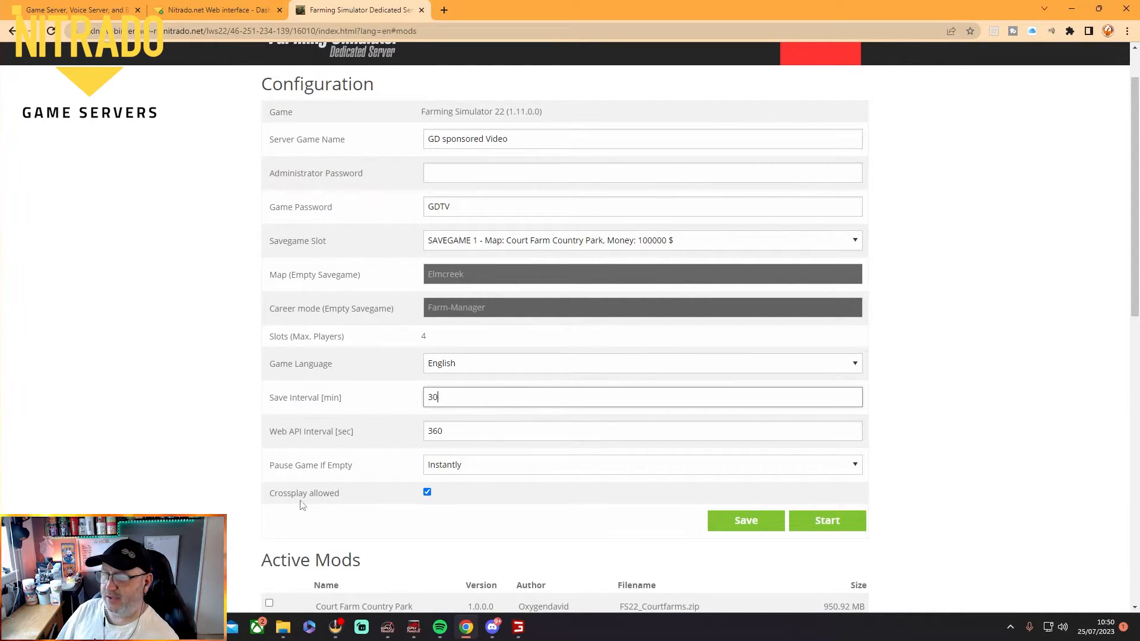
Disallow crossplay and start the game server.
{"action": "left_click", "coordinate": [427, 494]}
{"action": "left_click", "coordinate": [427, 493]}
{"action": "left_click", "coordinate": [428, 493]}
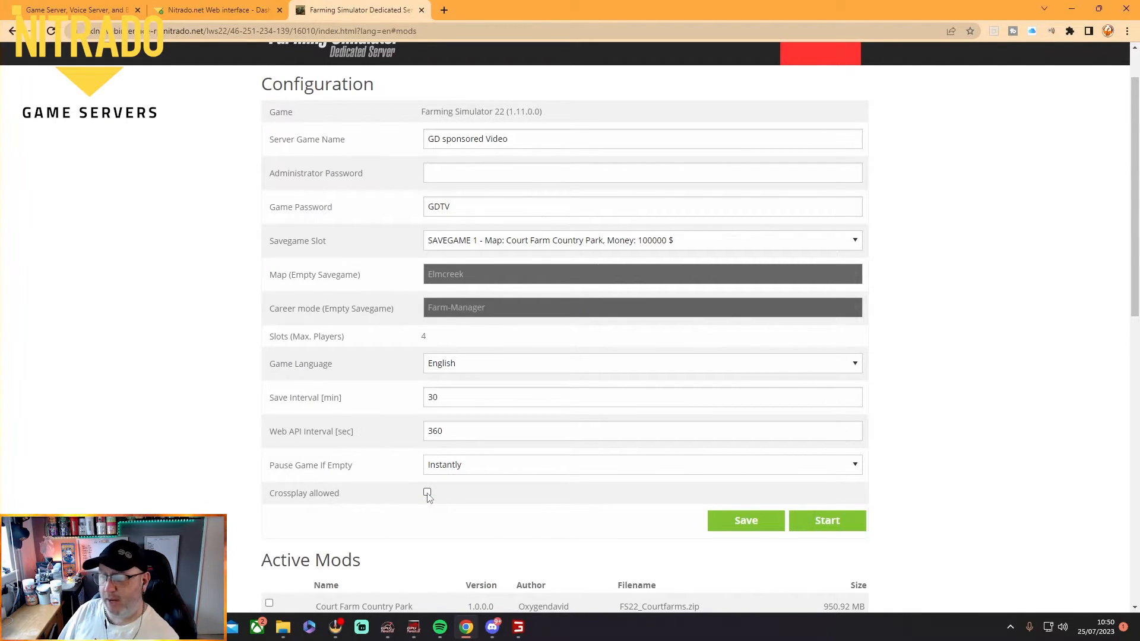
{"action": "left_click", "coordinate": [427, 494]}
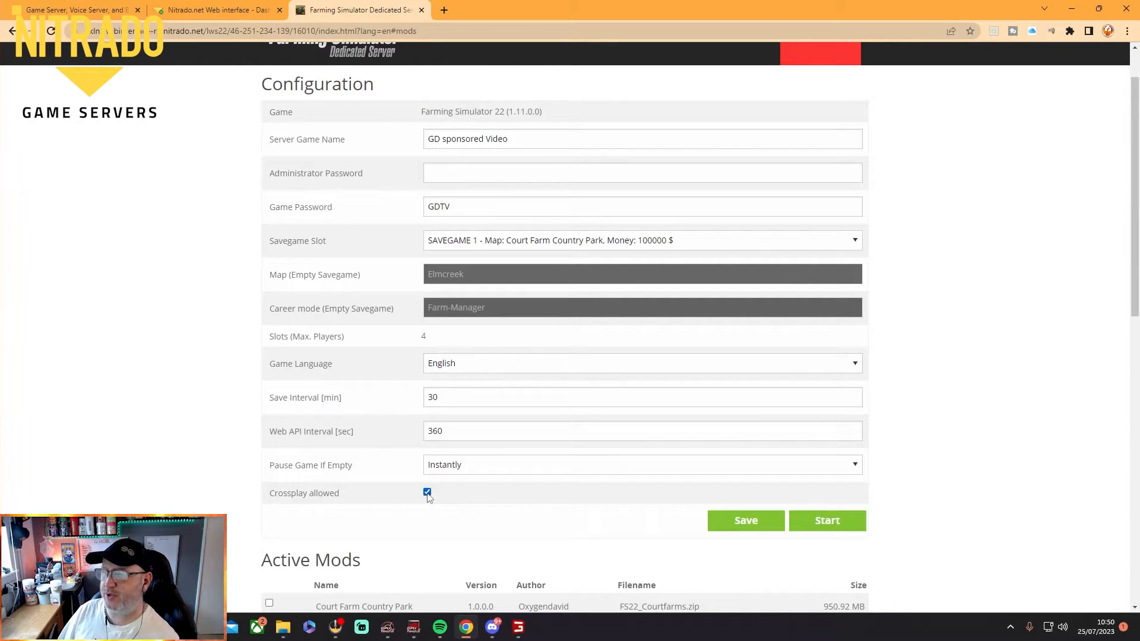
{"action": "left_click", "coordinate": [428, 494]}
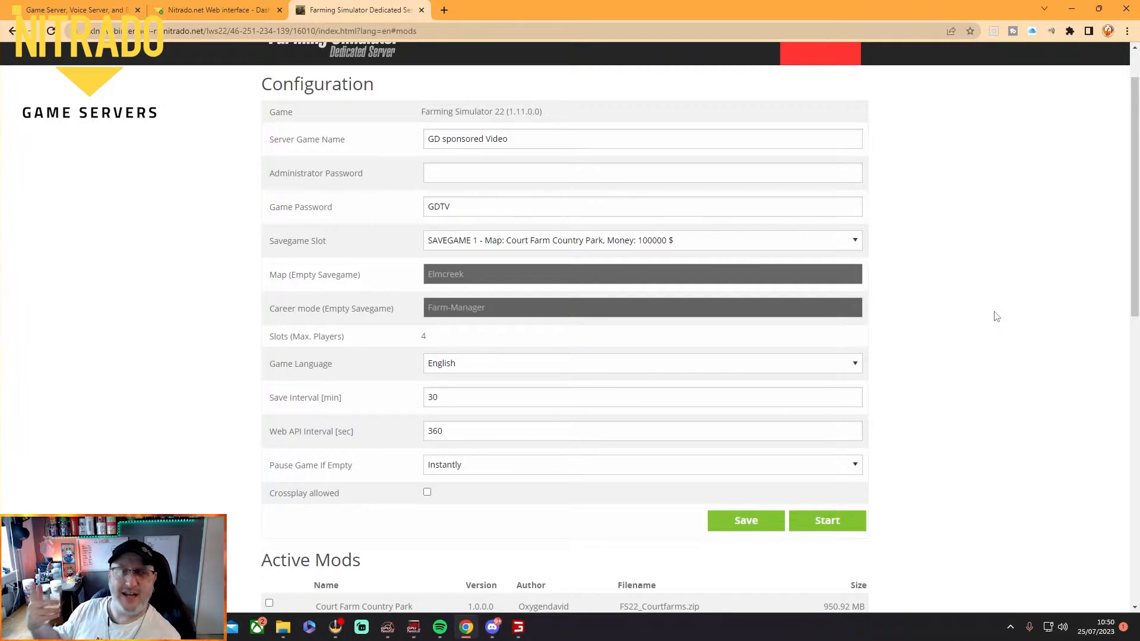
{"action": "left_click", "coordinate": [834, 525]}
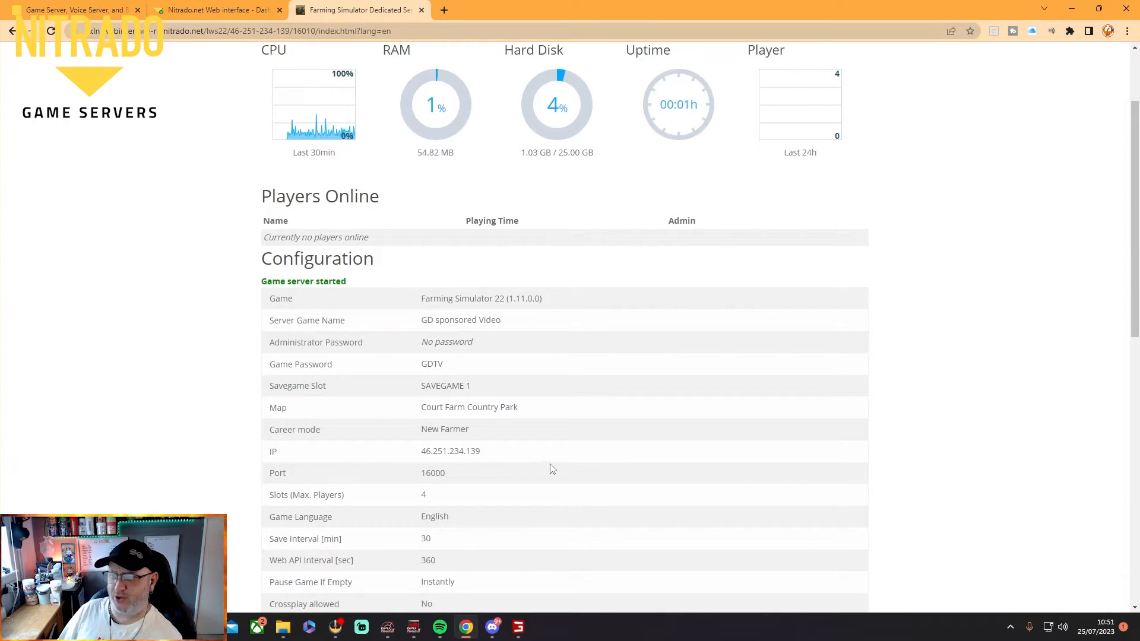
{"action": "scroll", "coordinate": [645, 480], "scroll_direction": "up", "scroll_amount": 2}
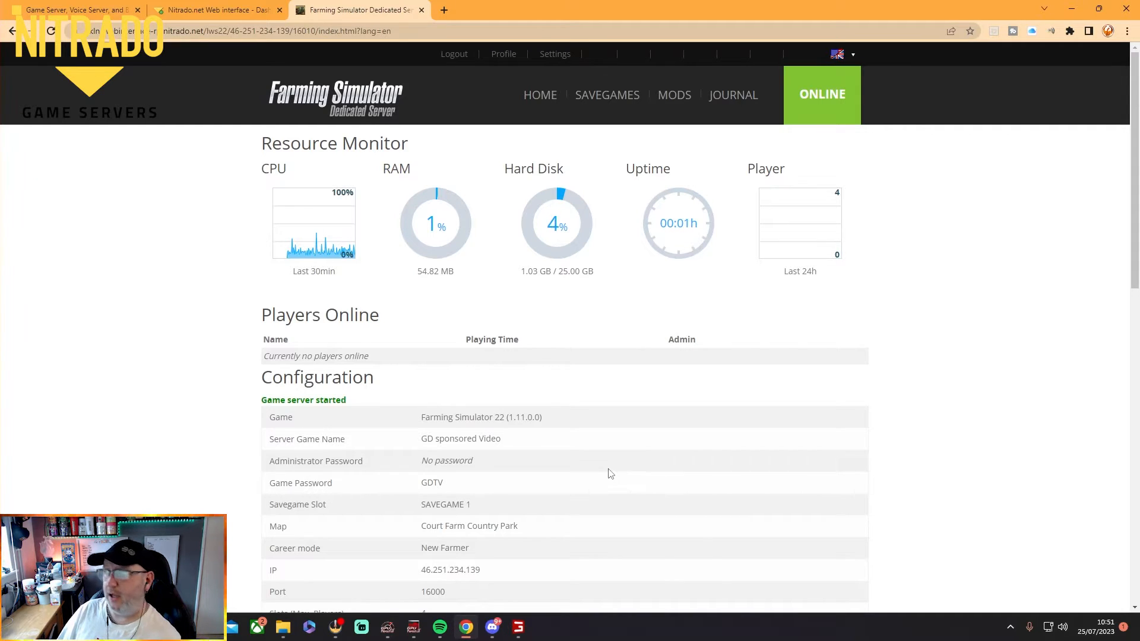
{"action": "scroll", "coordinate": [610, 473], "scroll_direction": "down", "scroll_amount": 1}
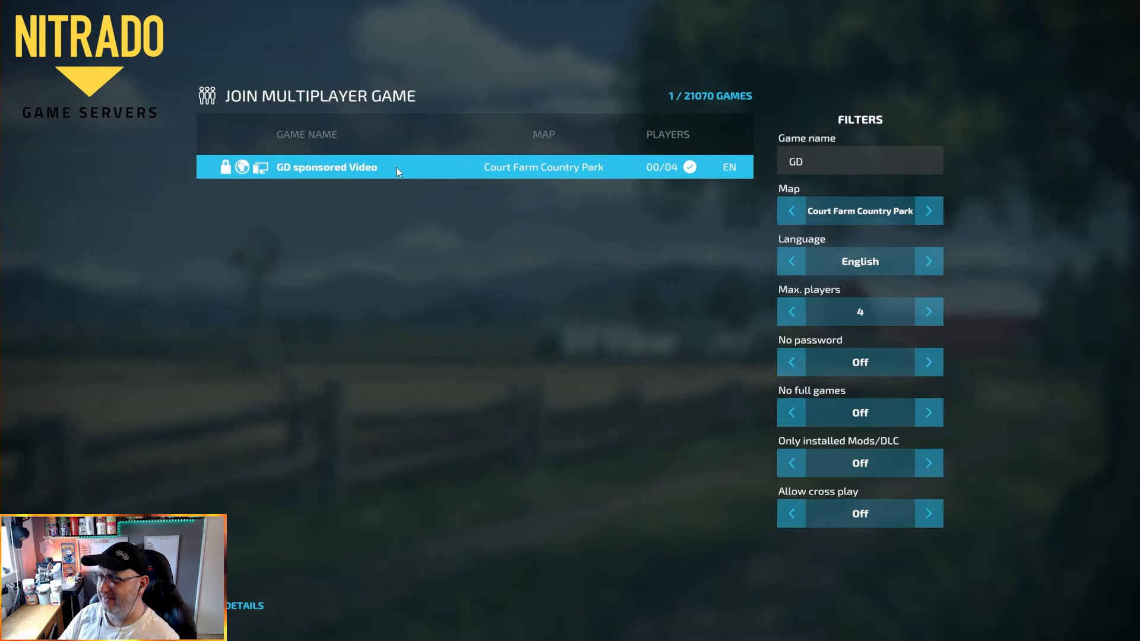
Join the "GD sponsored Video" multiplayer game in Farming Simulator 22, entering the game password.
{"action": "double_click", "coordinate": [365, 167]}
{"action": "type", "text": "****"}
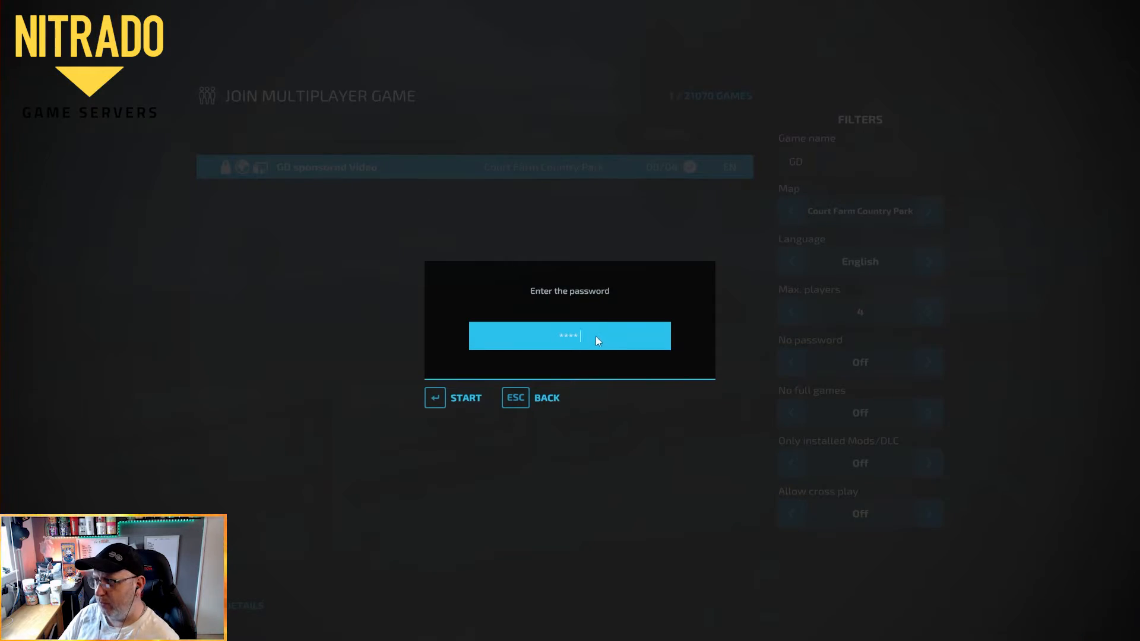
{"action": "left_click", "coordinate": [456, 402]}
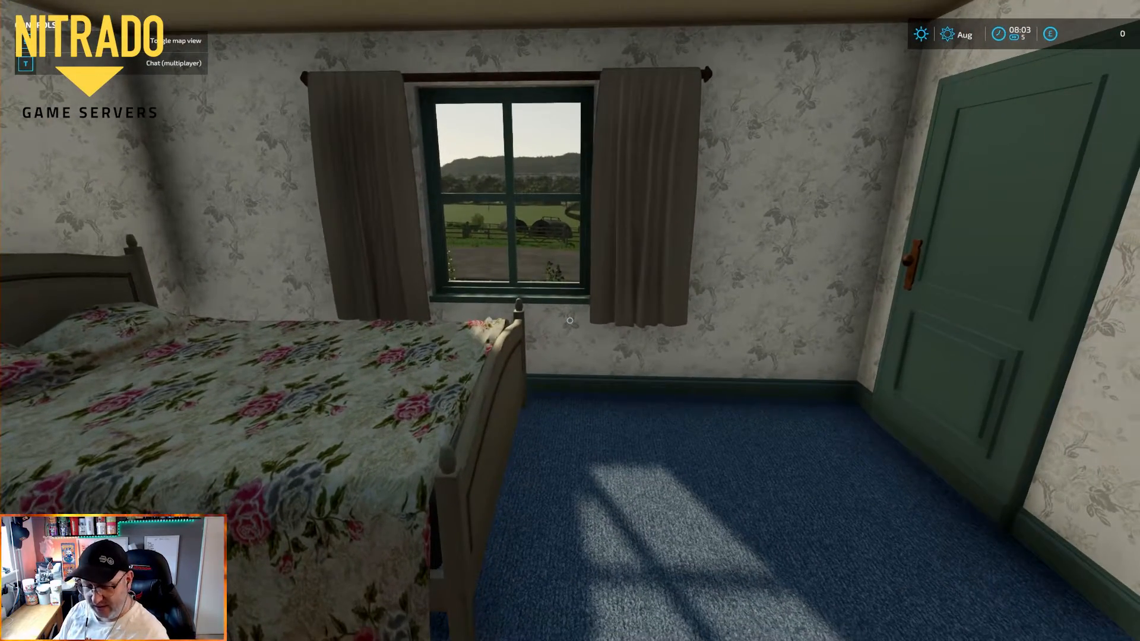
Walk from the bedroom through the farmhouse, opening the doors on the way, and go outside into the yard.
{"action": "key", "text": "w"}
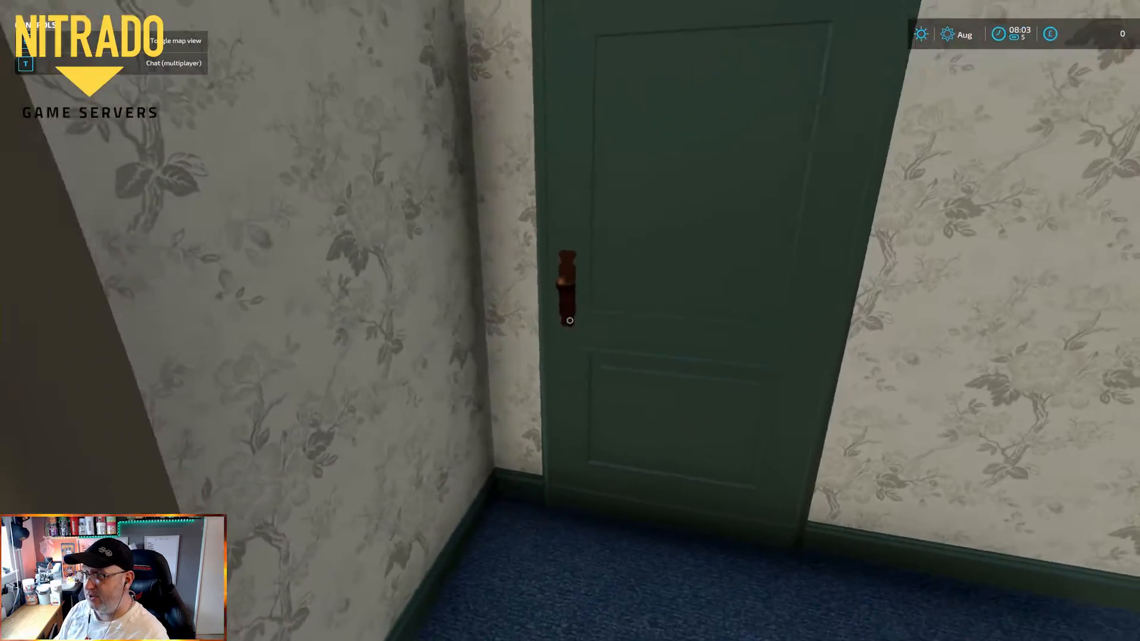
{"action": "key", "text": "w"}
{"action": "left_click", "coordinate": [570, 321]}
{"action": "key", "text": "w"}
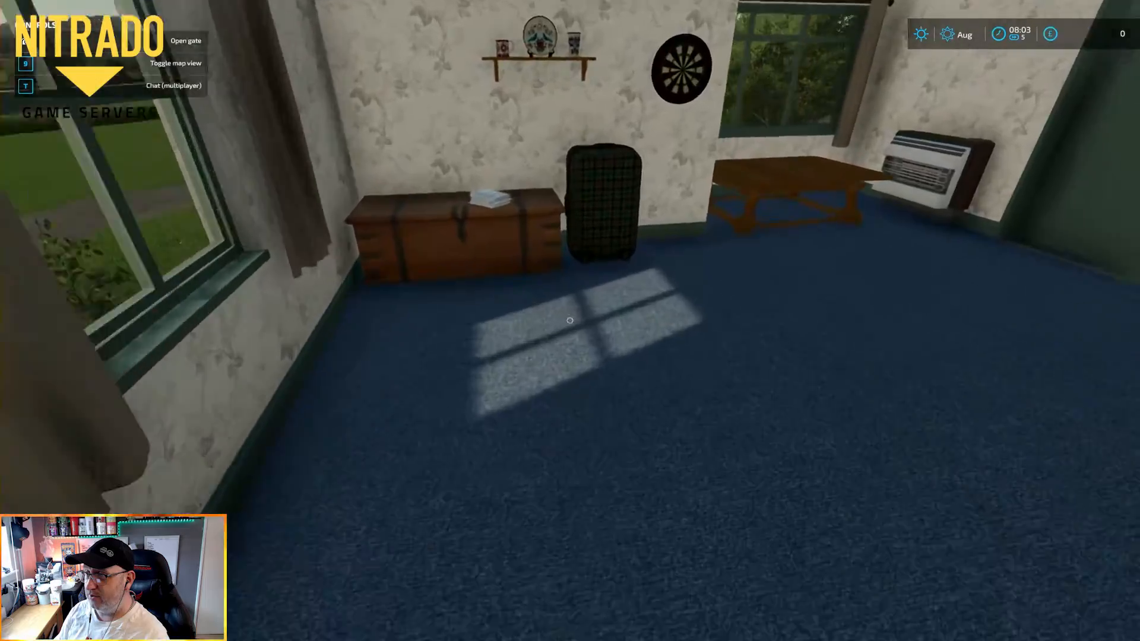
{"action": "key", "text": "w"}
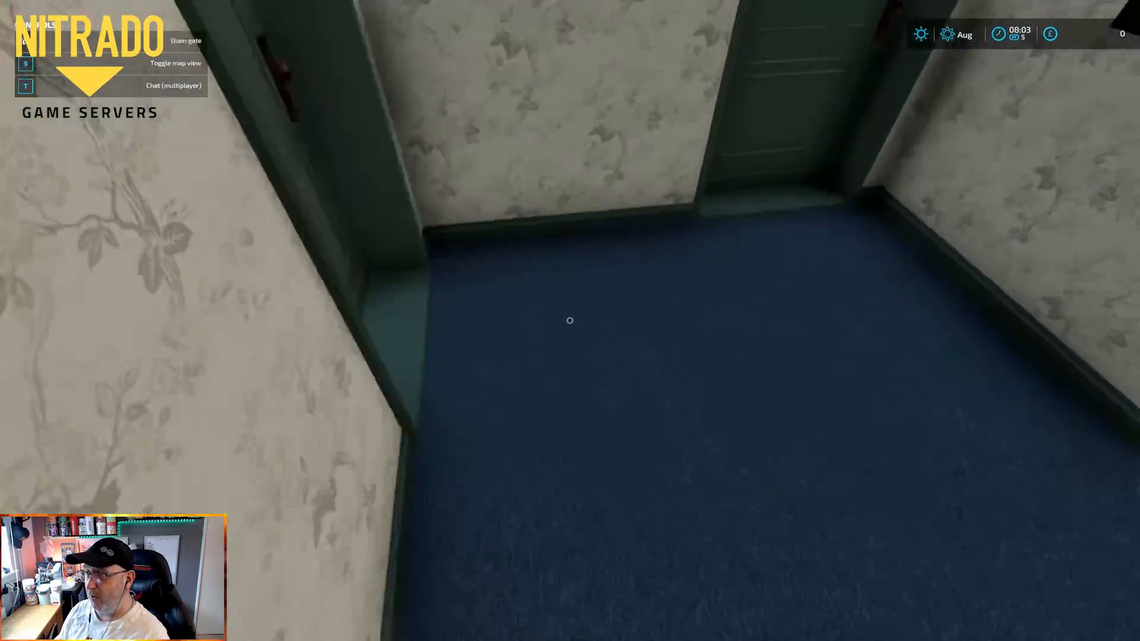
{"action": "key", "text": "w"}
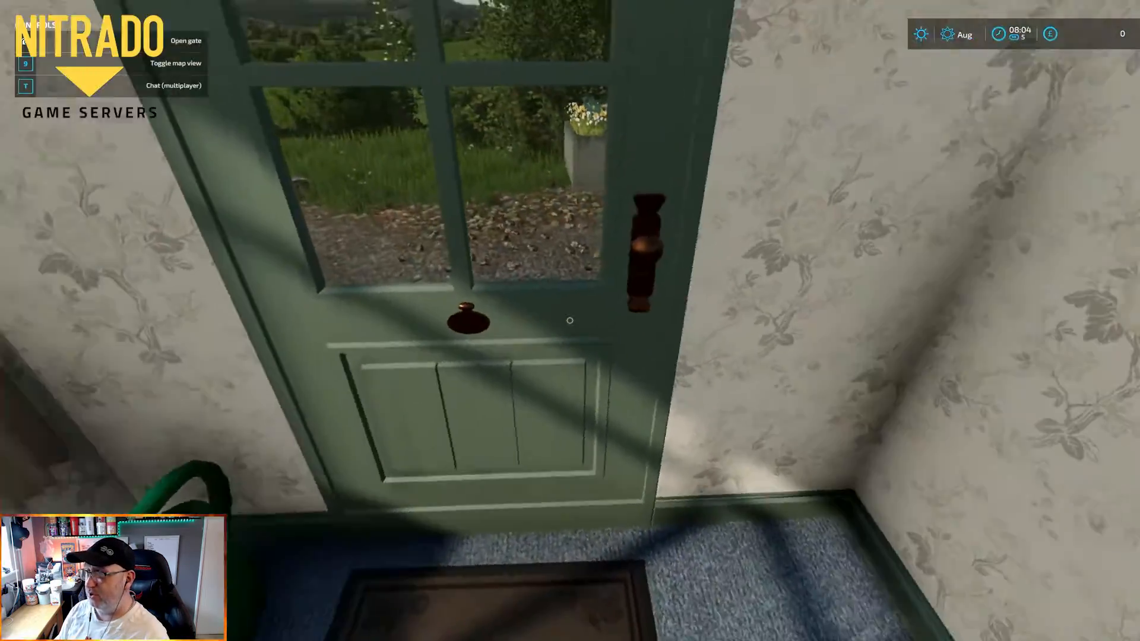
{"action": "left_click", "coordinate": [570, 321]}
{"action": "key", "text": "w"}
{"action": "key", "text": "w"}
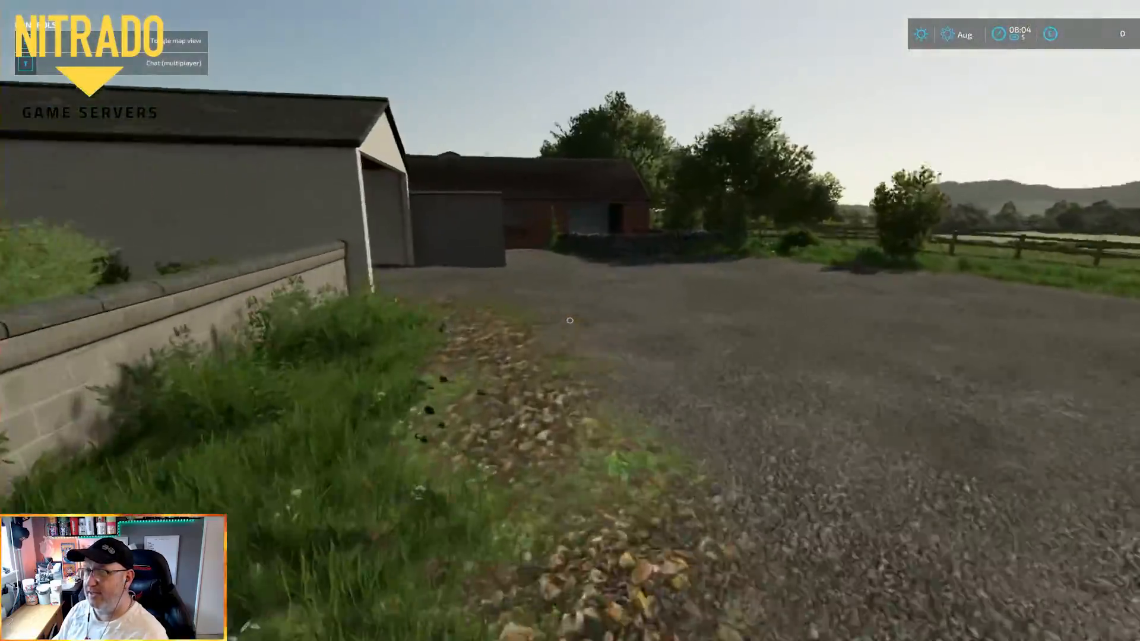
Tour the farmyard on foot, past the sheds, the red tractor and the brick building, to the open area overlooking the fields.
{"action": "key", "text": "w"}
{"action": "key", "text": "w"}
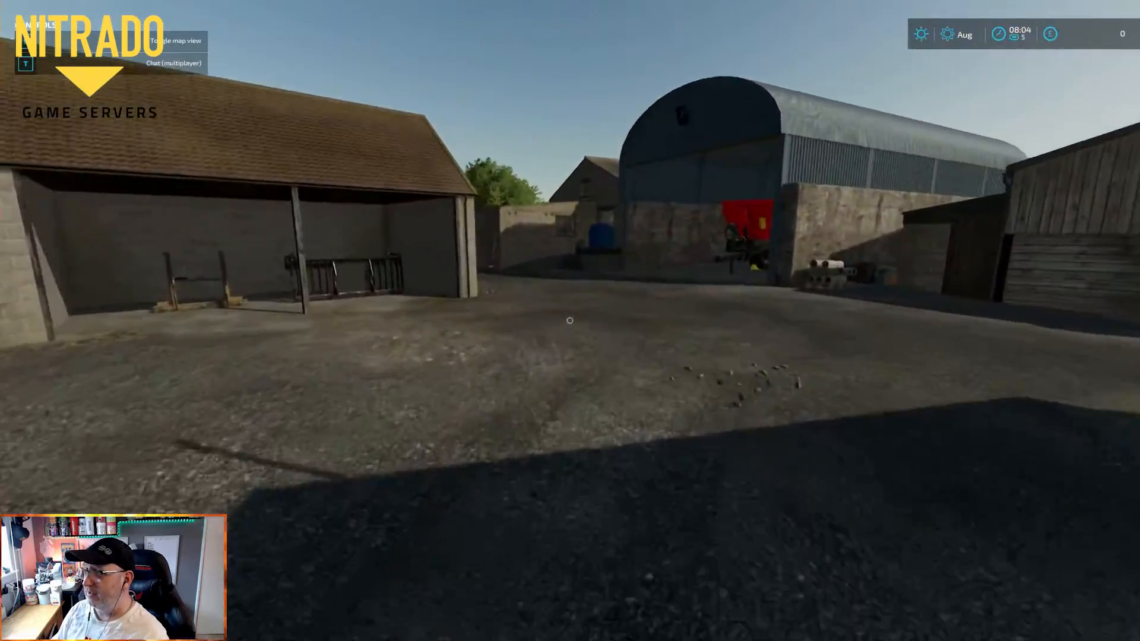
{"action": "key", "text": "w"}
{"action": "key", "text": "w"}
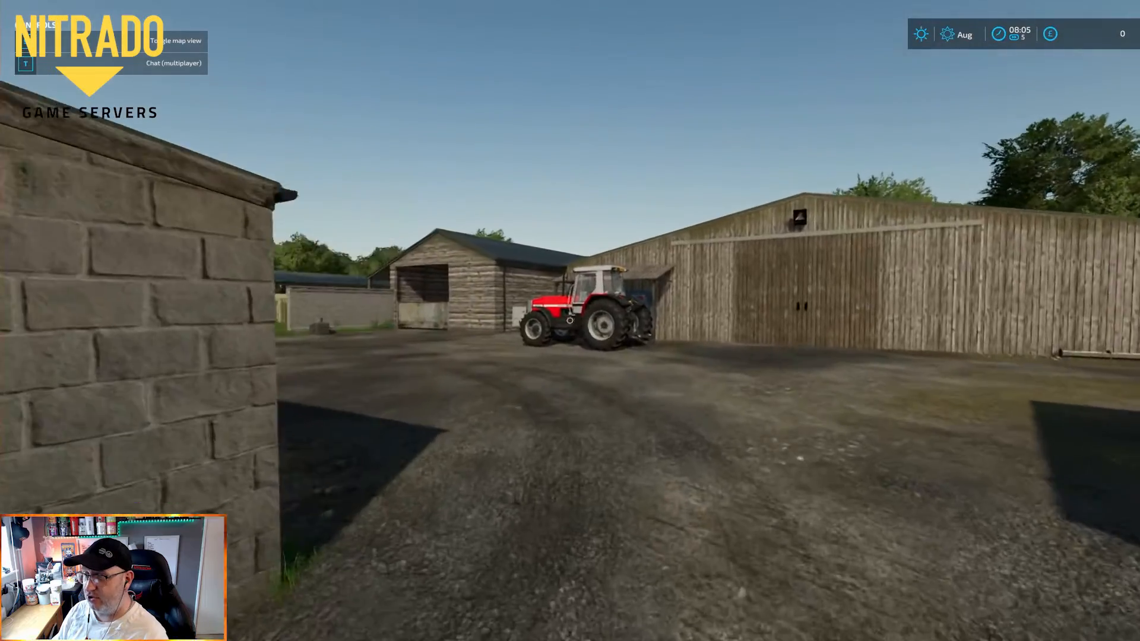
{"action": "key", "text": "w"}
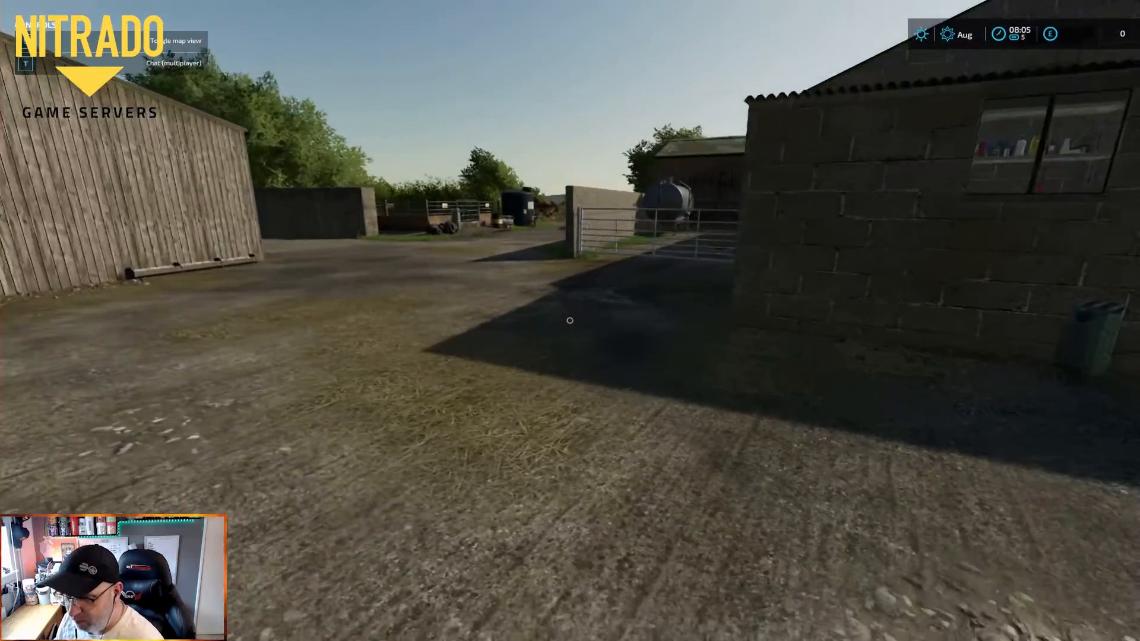
{"action": "key", "text": "s"}
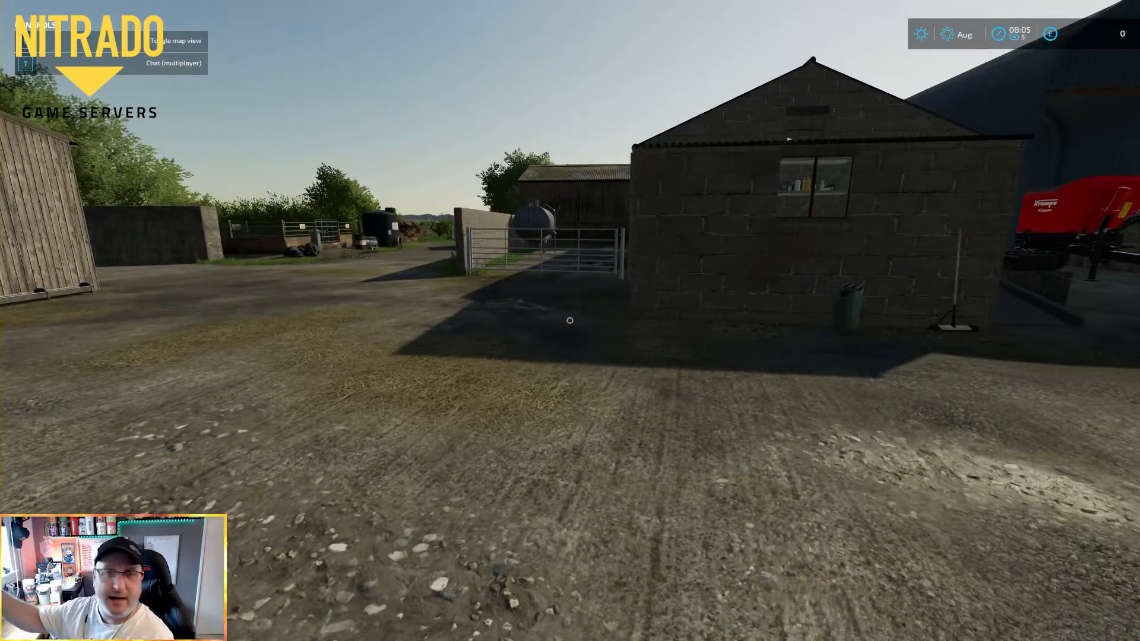
{"action": "key", "text": "w"}
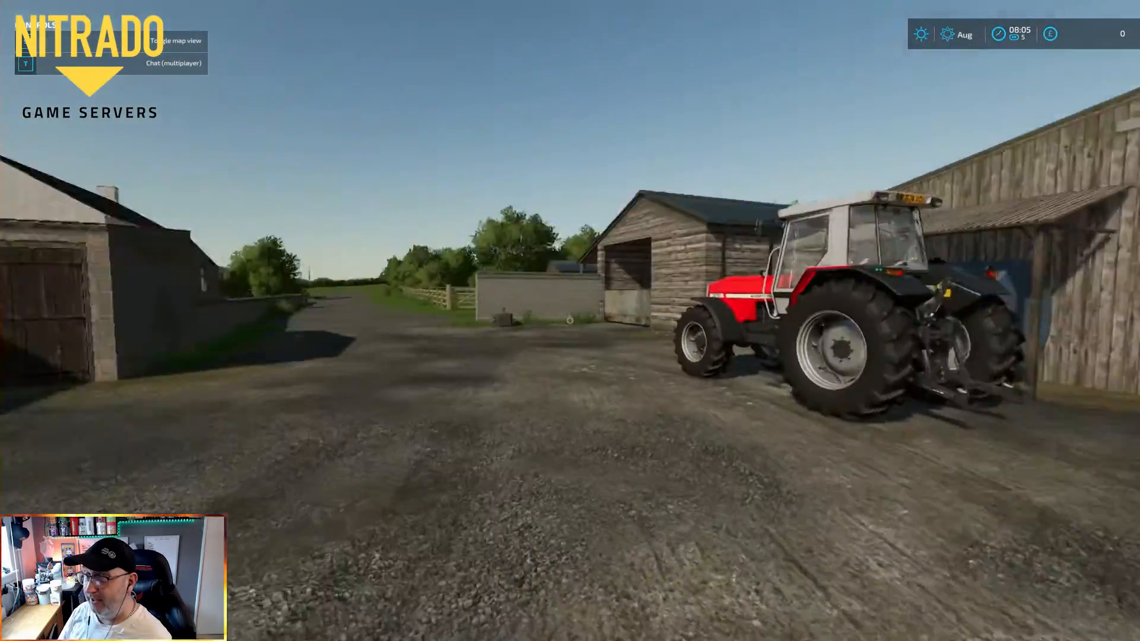
{"action": "key", "text": "w"}
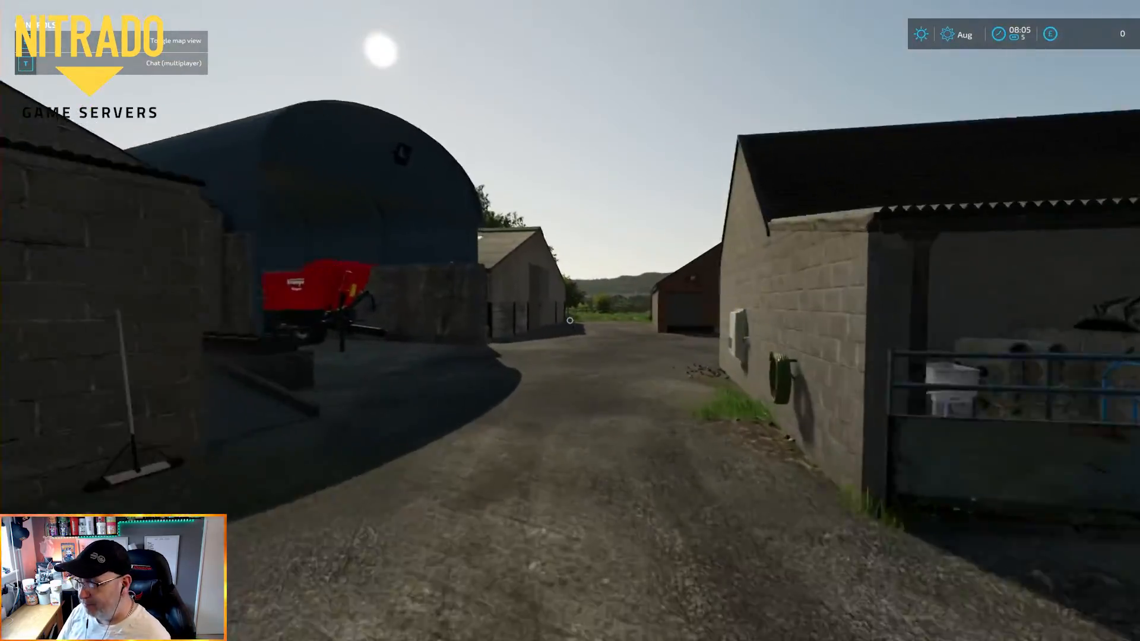
{"action": "key", "text": "w"}
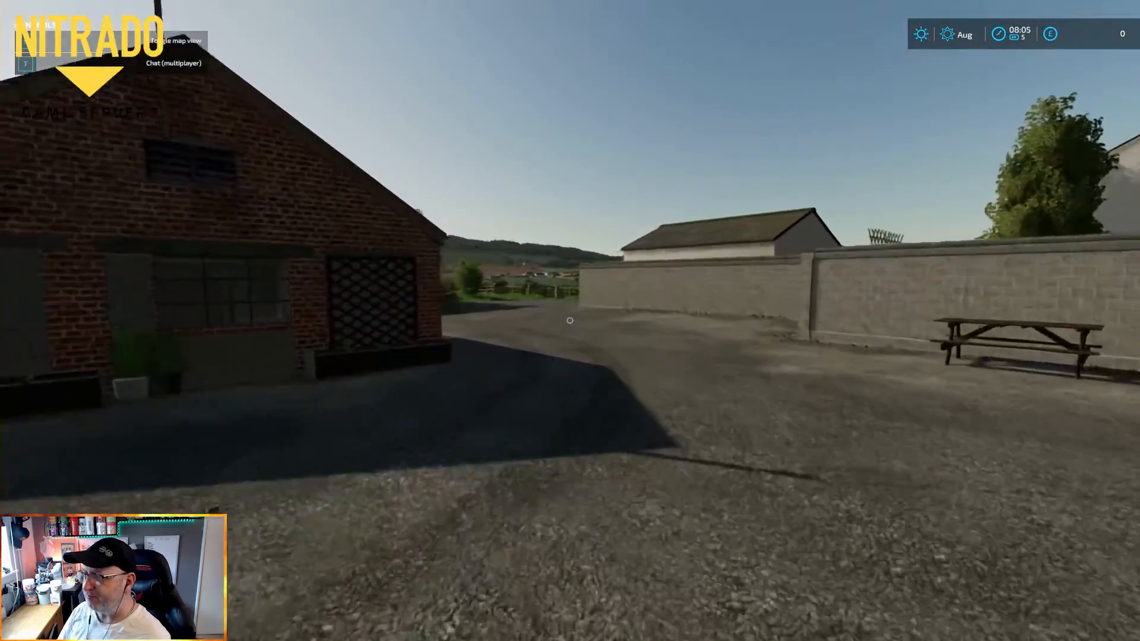
{"action": "key", "text": "w"}
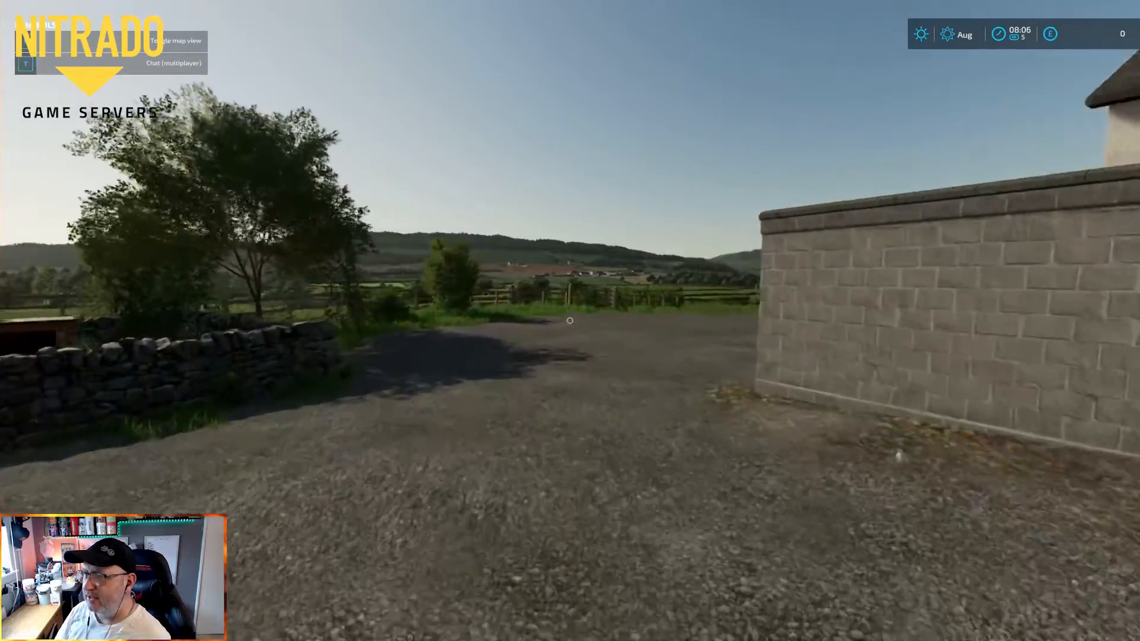
{"action": "key", "text": "w"}
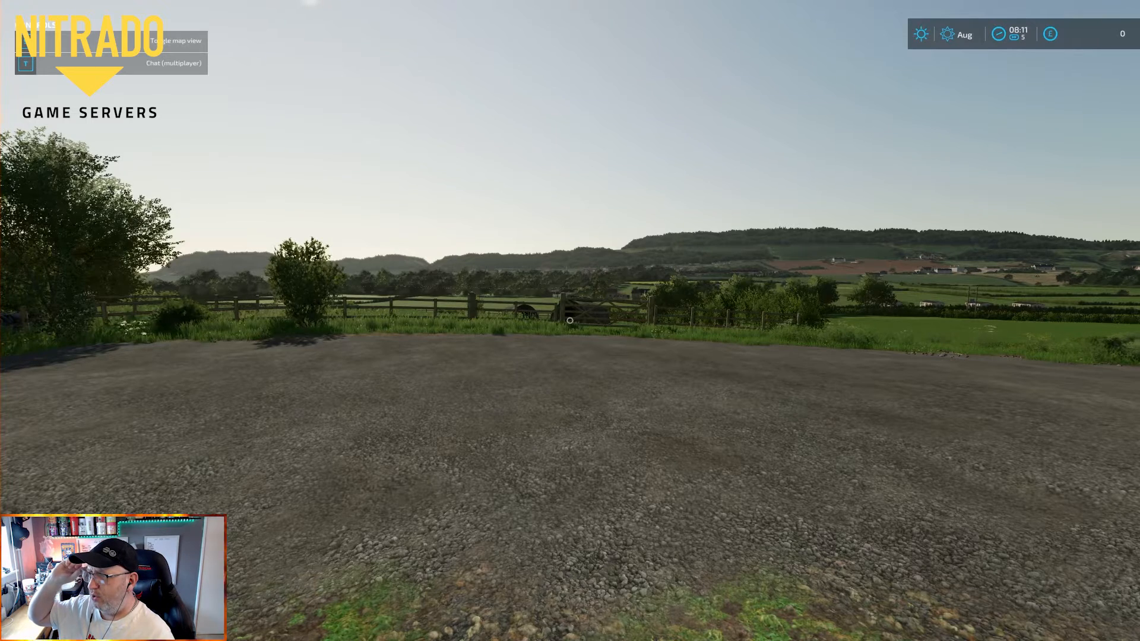
Switch to the server's web interface, activate Public Mod Download in the miscellaneous settings and select the link to the active mods.
{"action": "key", "text": "alt+Tab"}
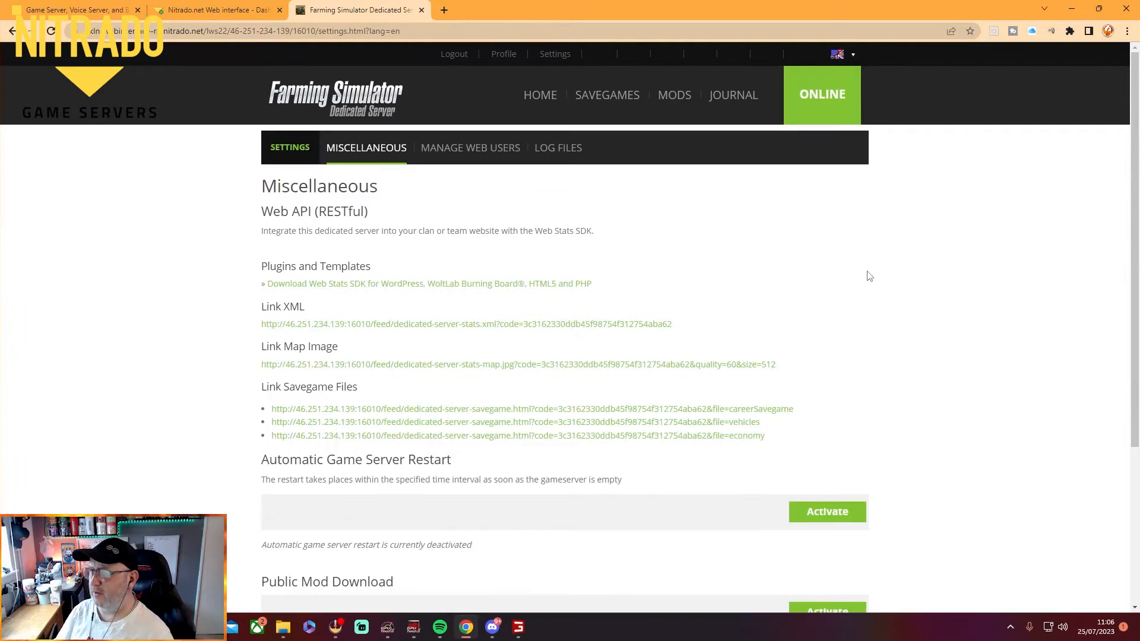
{"action": "scroll", "coordinate": [853, 267], "scroll_direction": "down", "scroll_amount": 5}
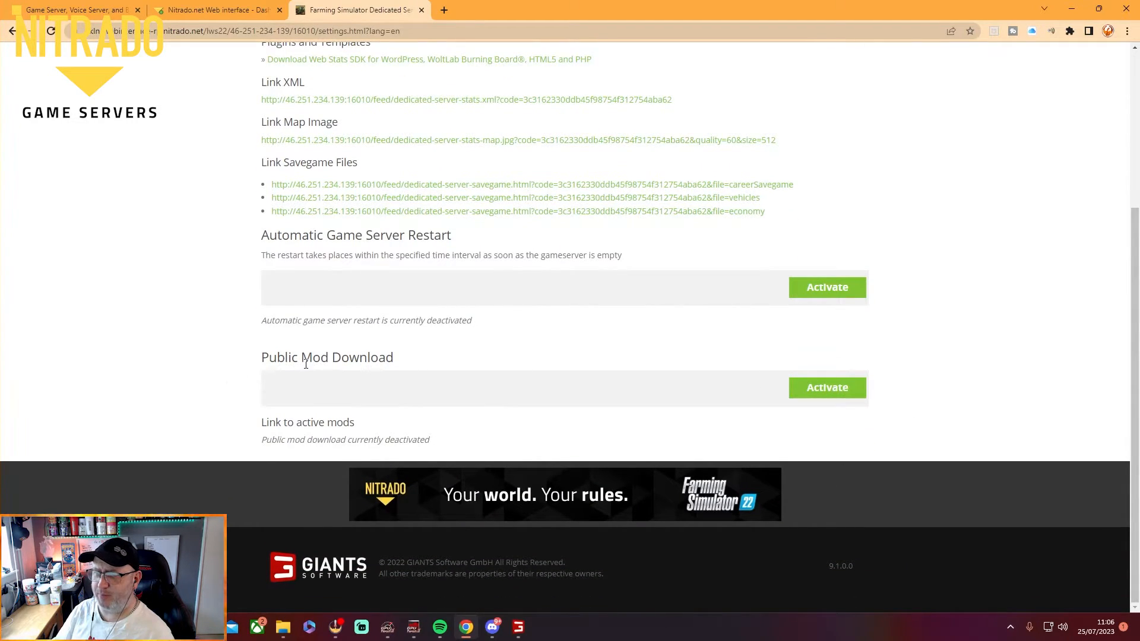
{"action": "left_click", "coordinate": [830, 393]}
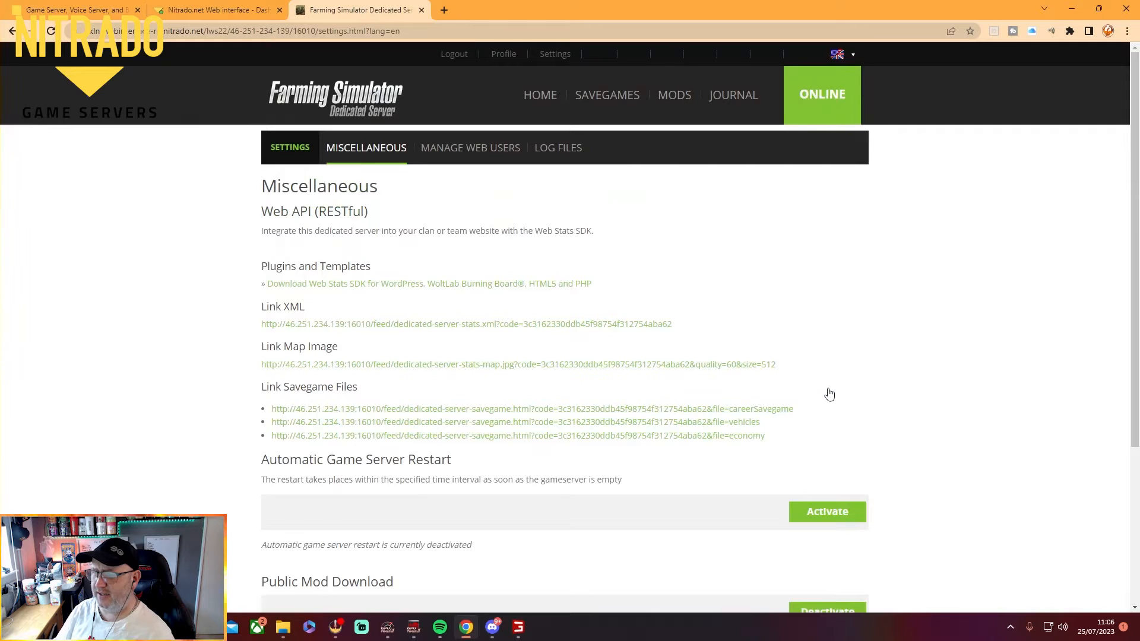
{"action": "scroll", "coordinate": [980, 416], "scroll_direction": "down", "scroll_amount": 4}
{"action": "left_click_drag", "start_coordinate": [479, 441], "coordinate": [255, 445]}
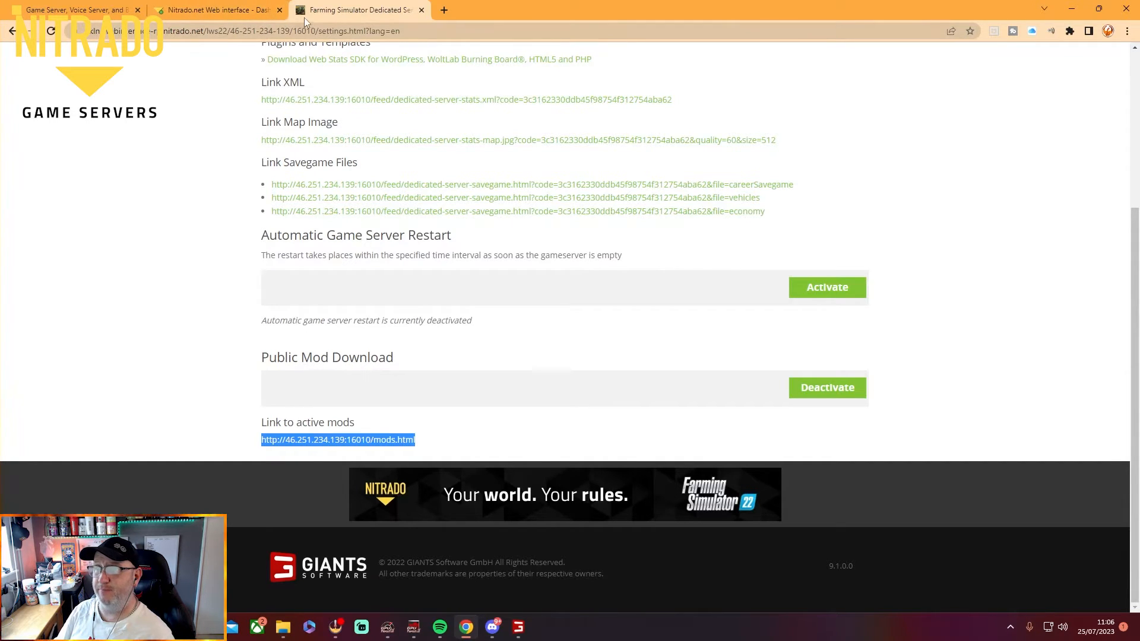
Review the individual and bulk download options on the Mods page and switch back to Farming Simulator 22.
{"action": "scroll", "coordinate": [653, 178], "scroll_direction": "up", "scroll_amount": 4}
{"action": "left_click", "coordinate": [676, 97]}
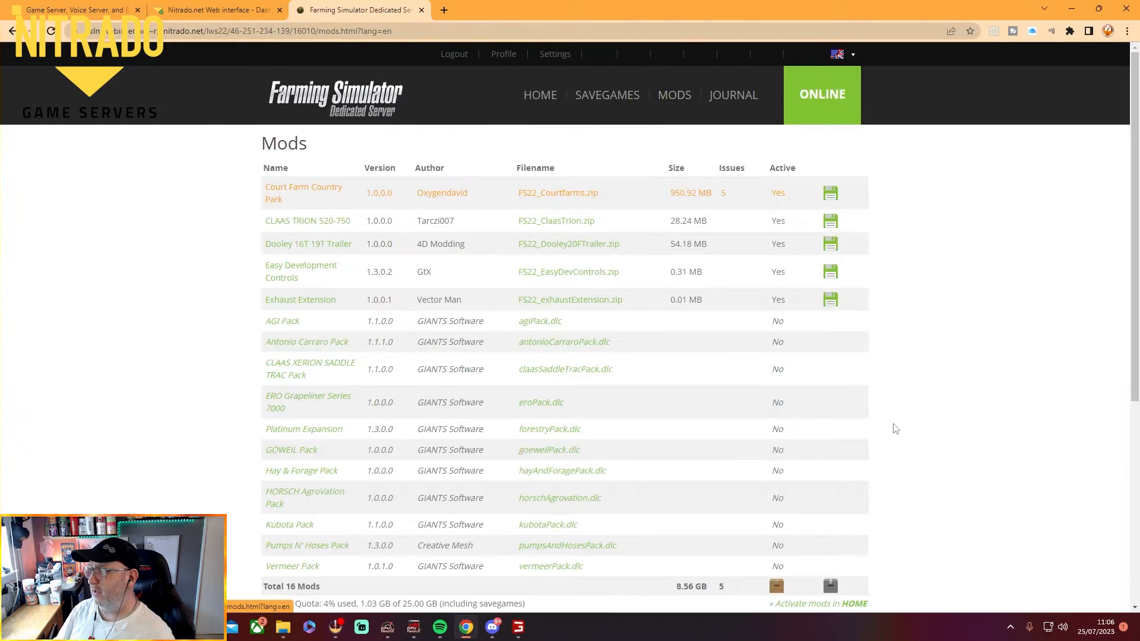
{"action": "scroll", "coordinate": [859, 407], "scroll_direction": "down", "scroll_amount": 5}
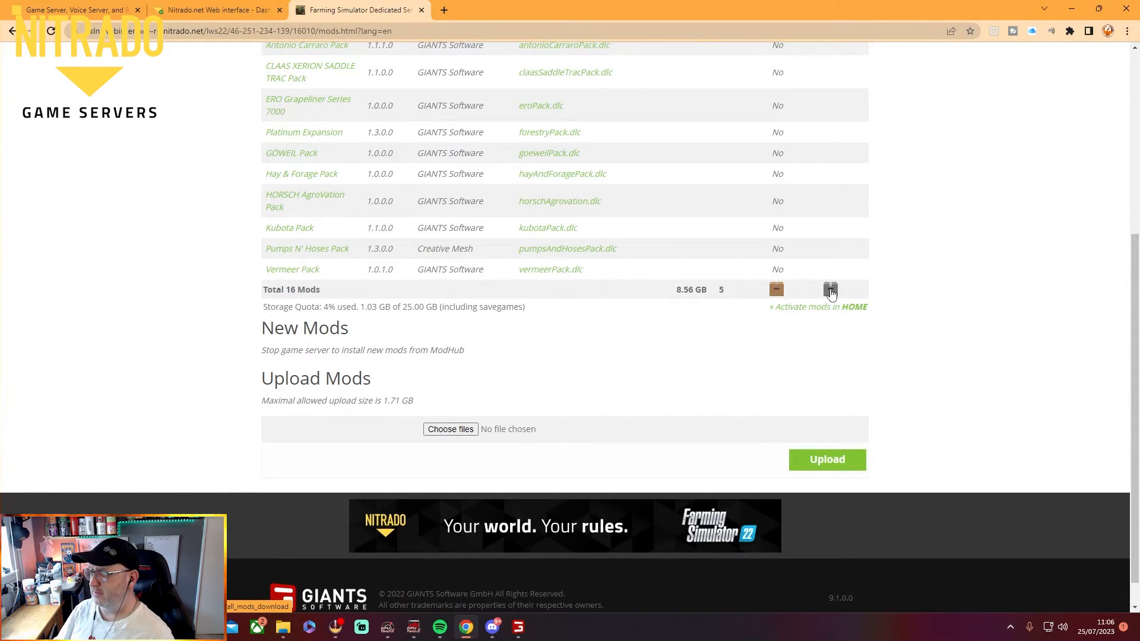
{"action": "scroll", "coordinate": [919, 299], "scroll_direction": "up", "scroll_amount": 5}
{"action": "scroll", "coordinate": [919, 298], "scroll_direction": "down", "scroll_amount": 5}
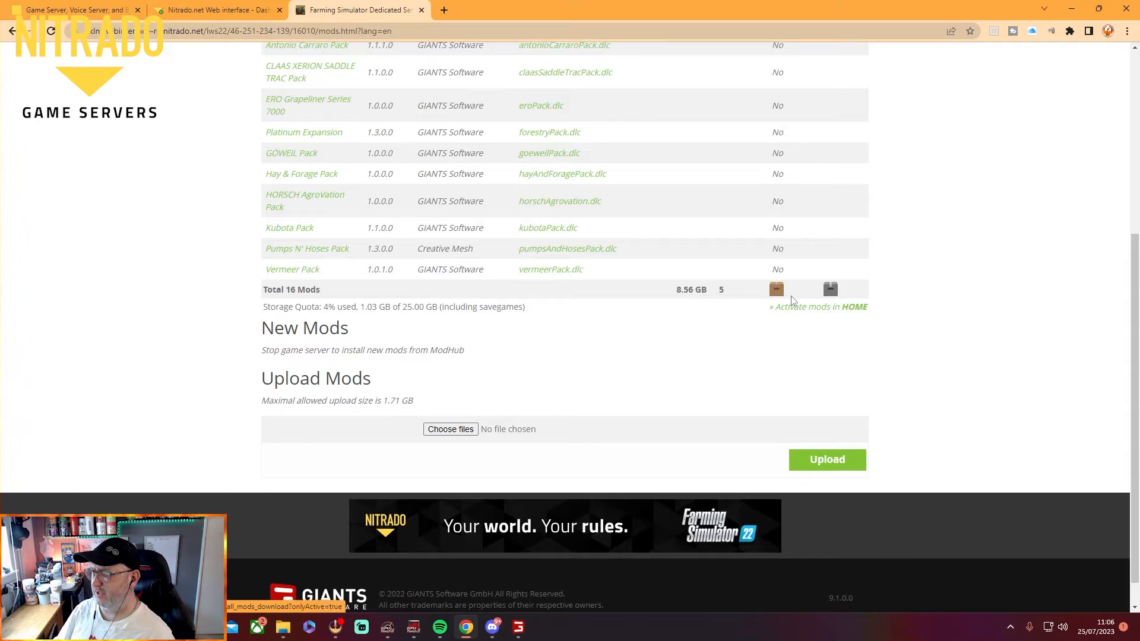
{"action": "scroll", "coordinate": [849, 300], "scroll_direction": "up", "scroll_amount": 5}
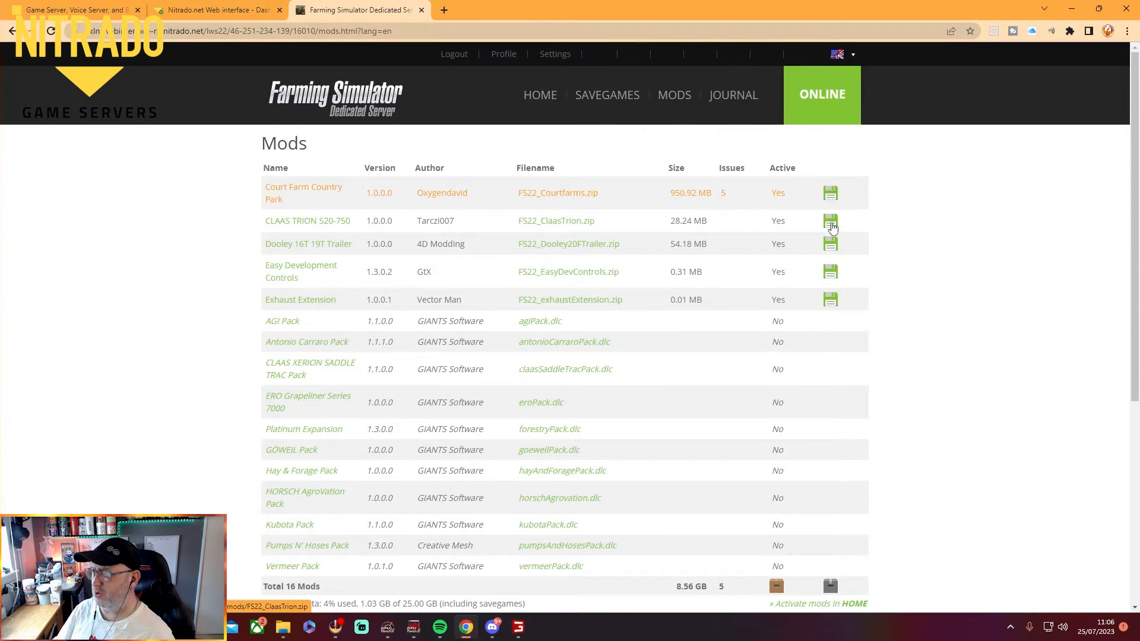
{"action": "scroll", "coordinate": [883, 344], "scroll_direction": "down", "scroll_amount": 4}
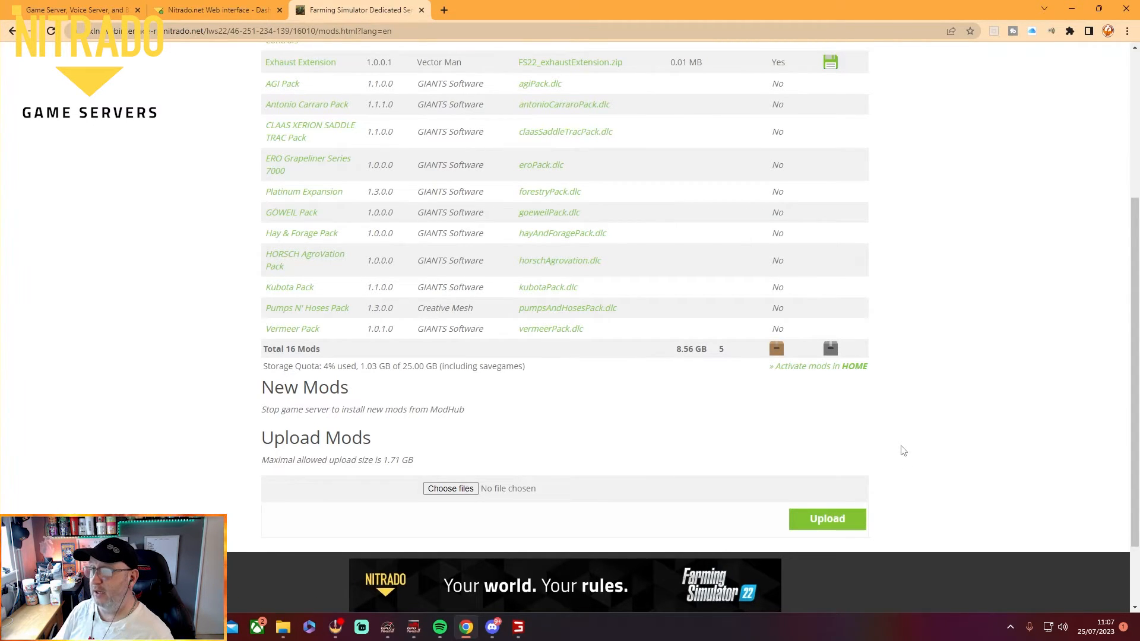
{"action": "scroll", "coordinate": [903, 451], "scroll_direction": "up", "scroll_amount": 4}
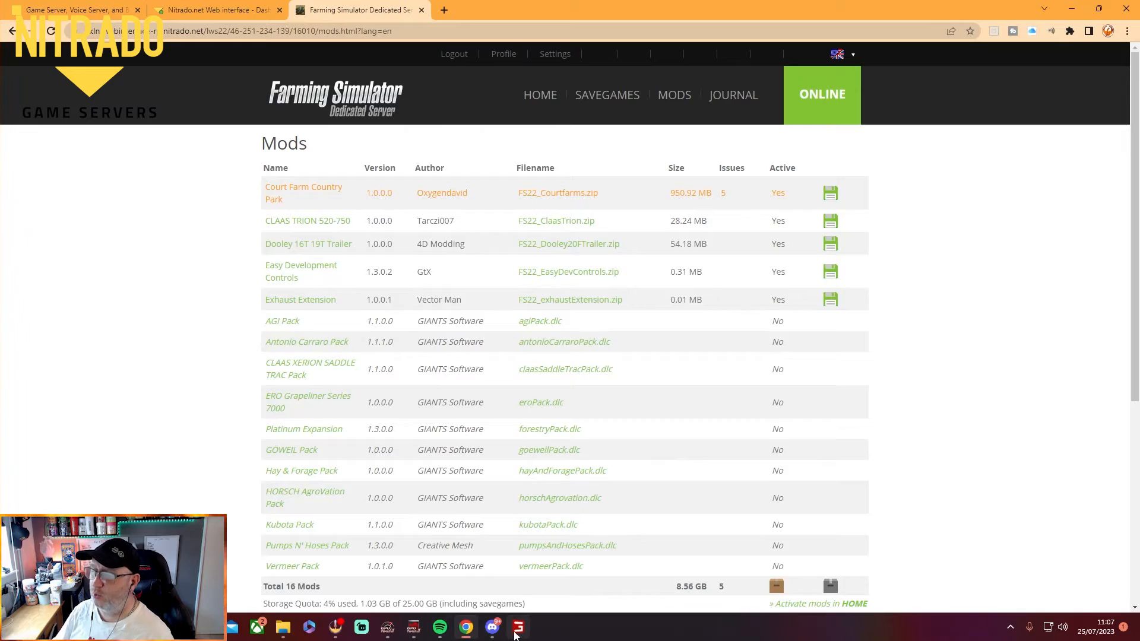
{"action": "left_click", "coordinate": [516, 631]}
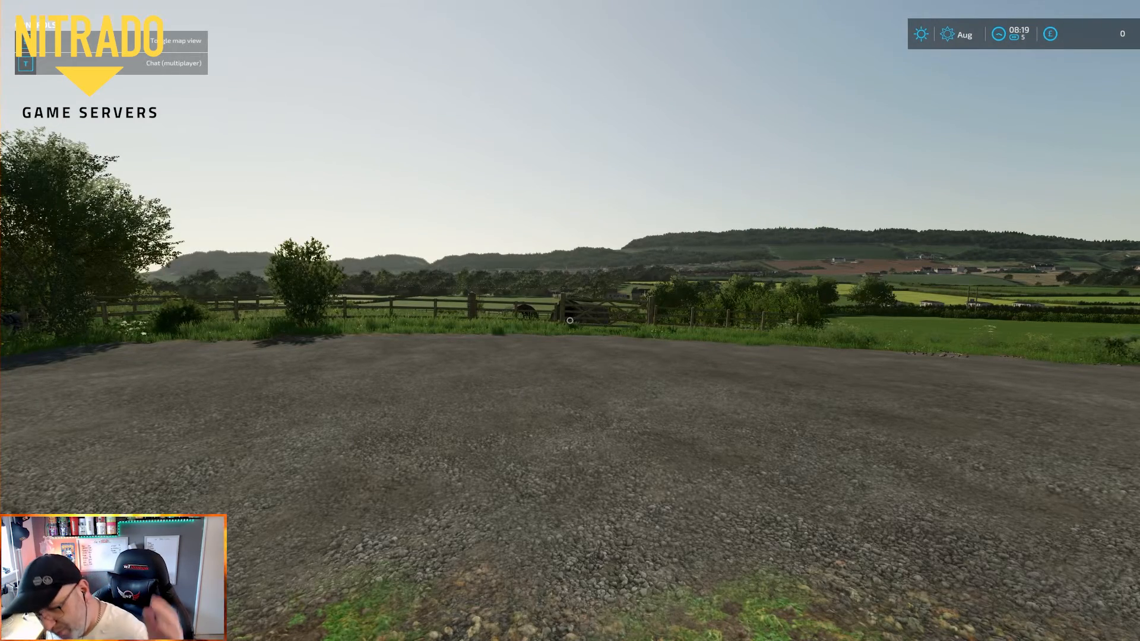